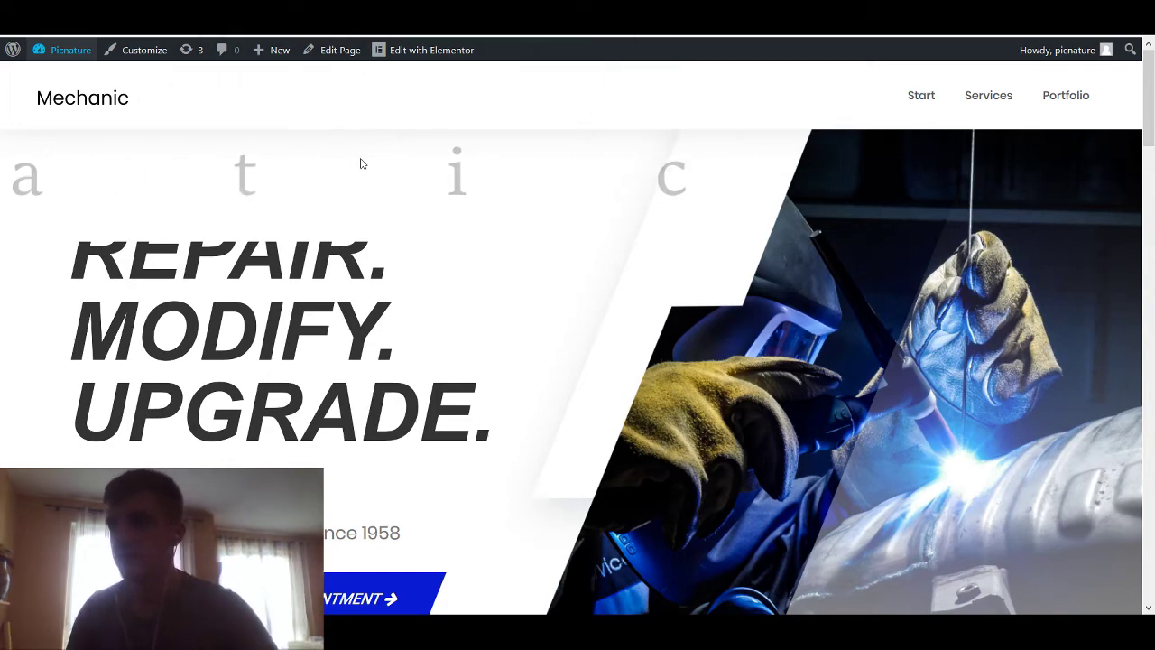
Create a new Elementor popup template named SignUp from the WordPress dashboard
scroll(360, 163, down, 3)
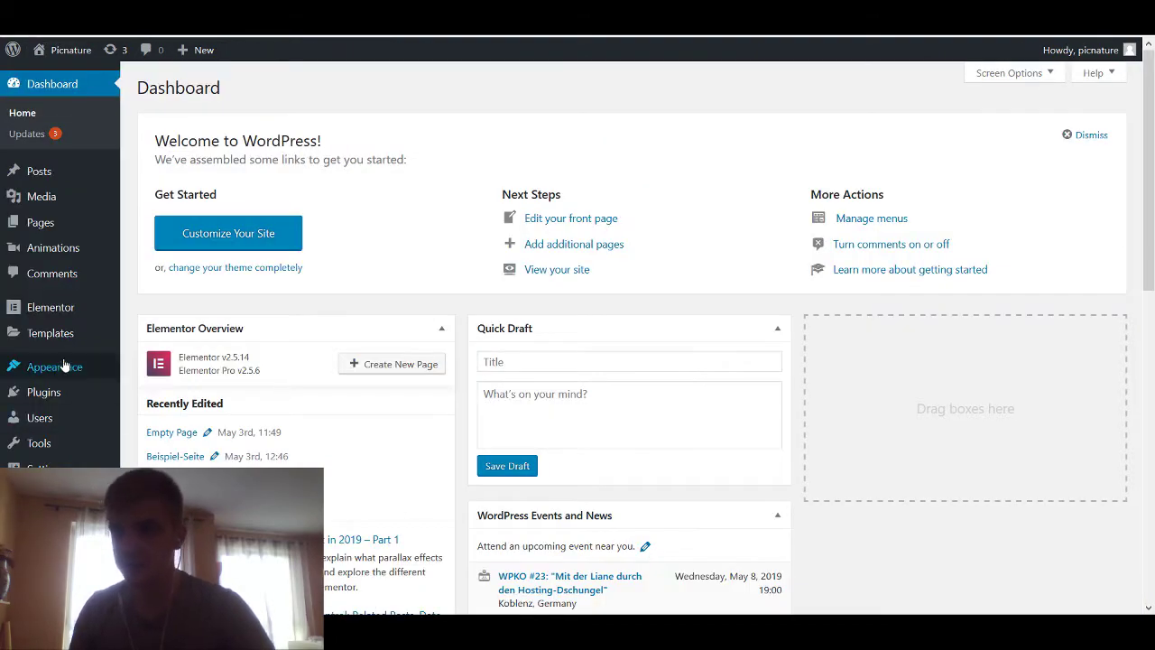
mouse_move(72, 336)
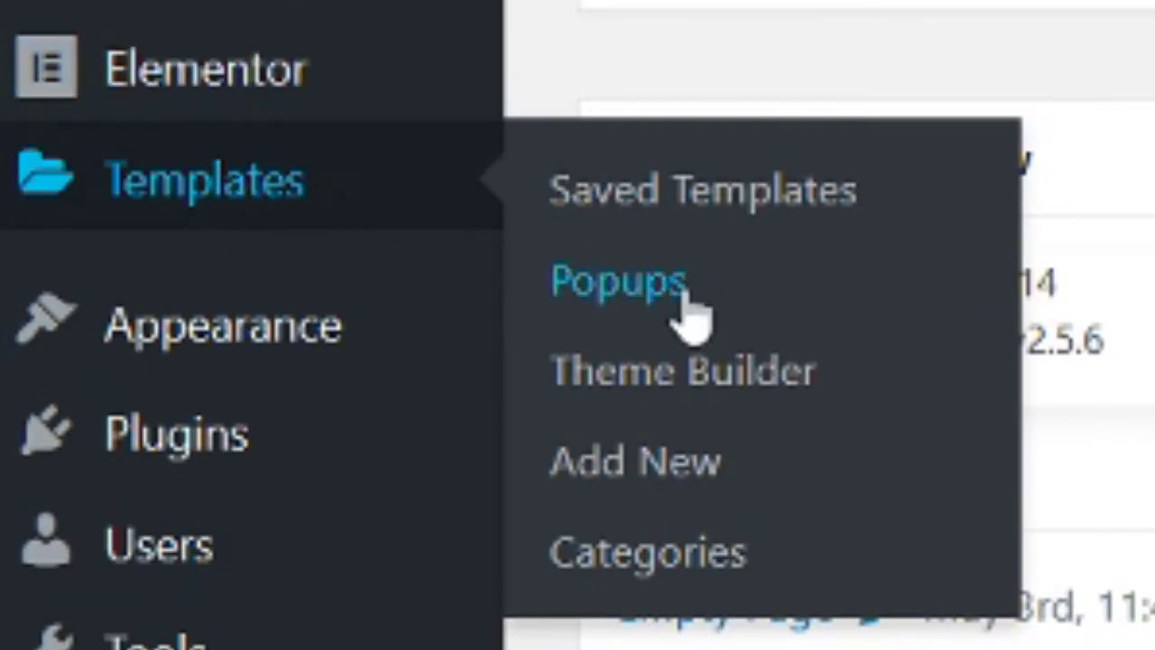
click(685, 296)
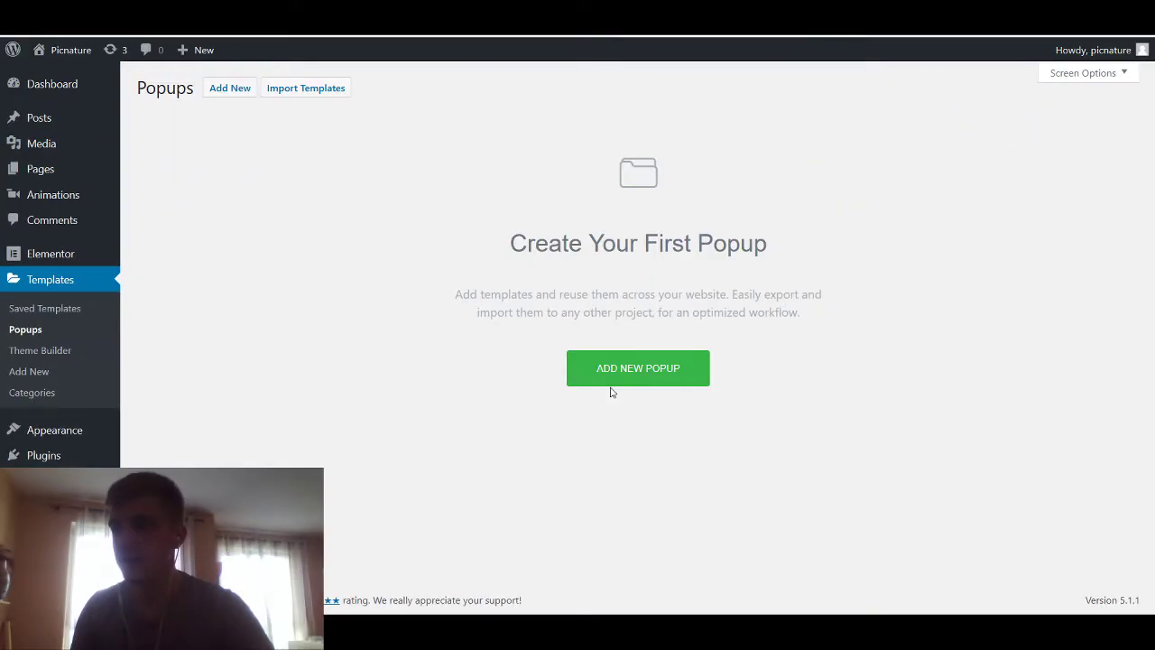
click(614, 379)
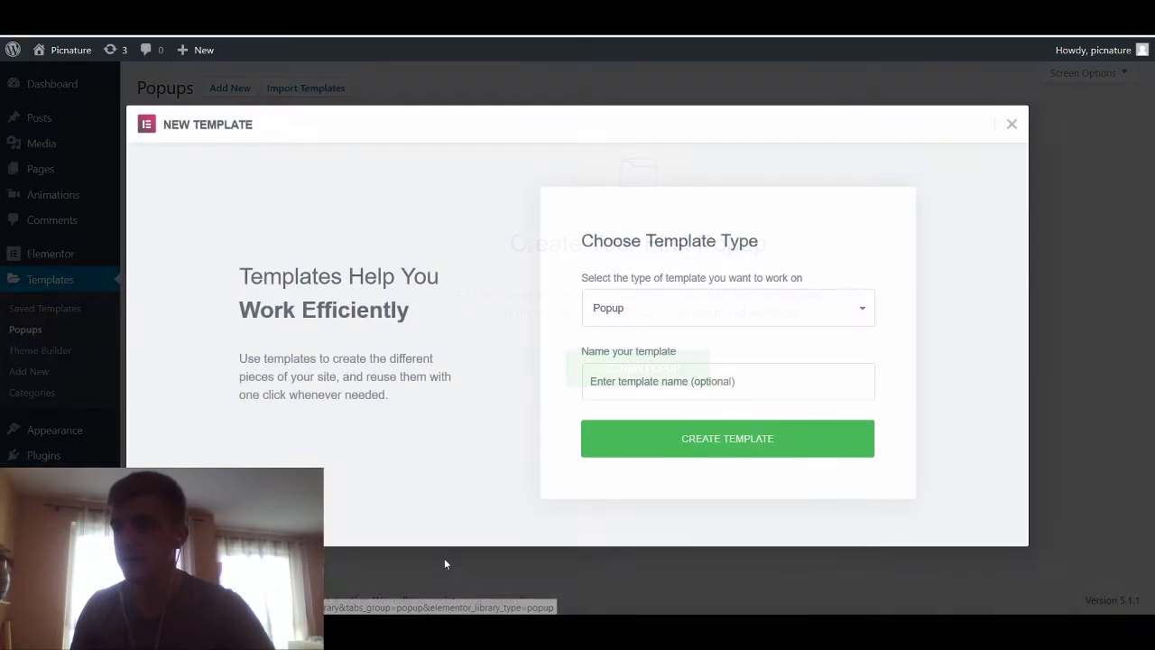
click(637, 384)
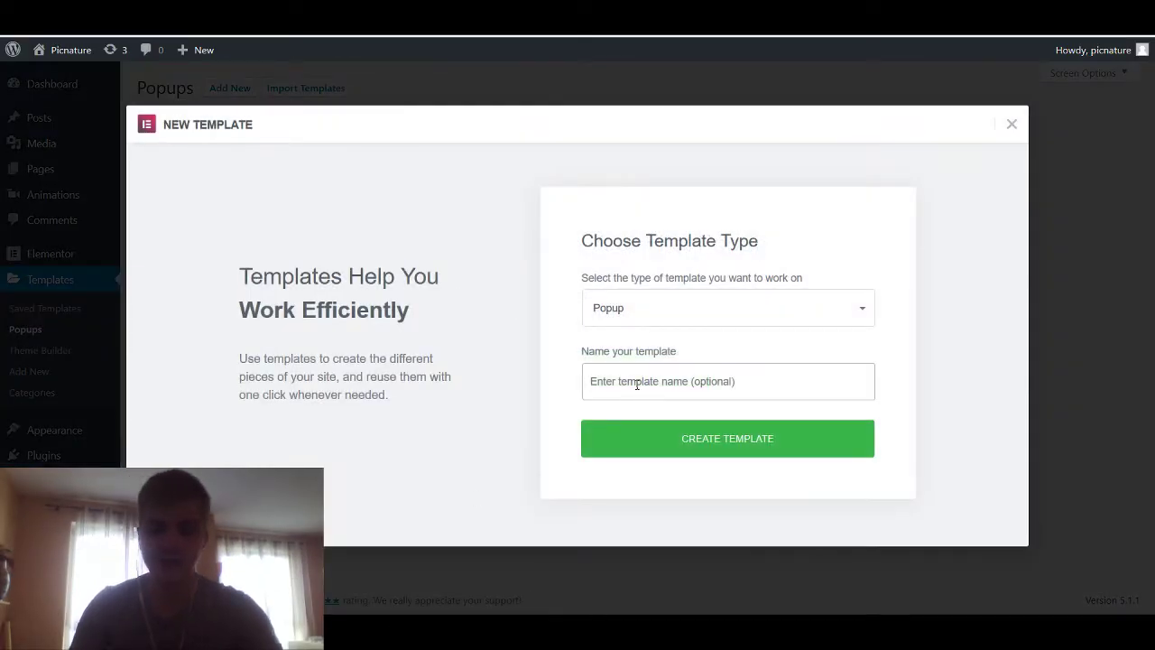
click(676, 434)
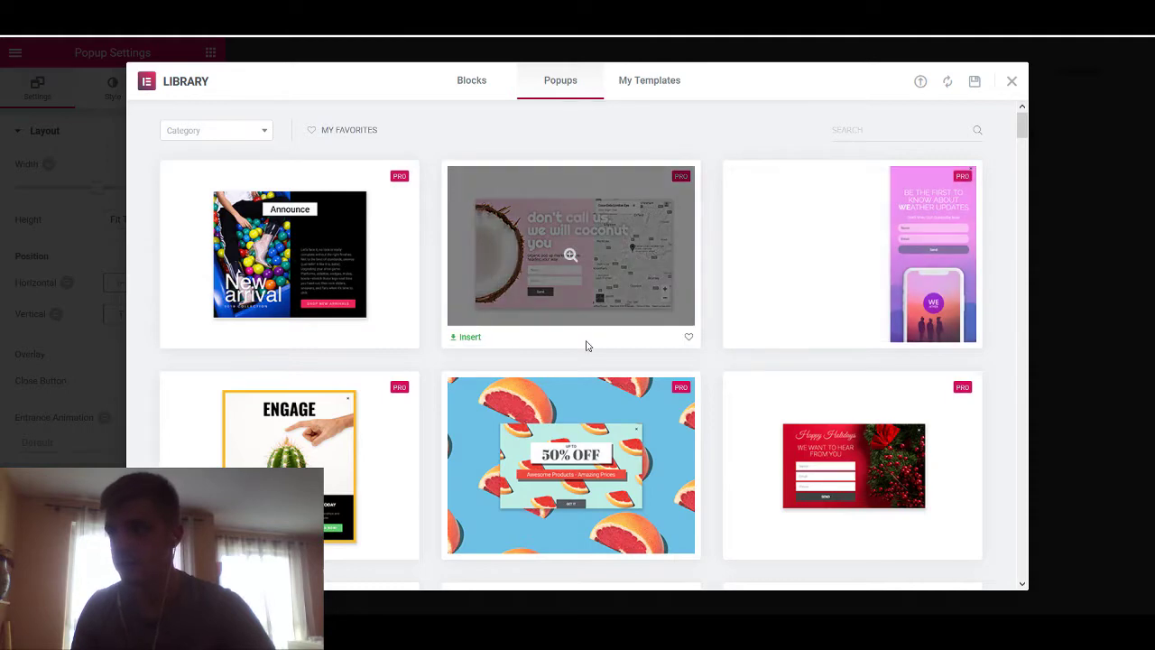
Look through the ready-made popup designs without inserting one, and open the popup's settings
scroll(587, 347, down, 3)
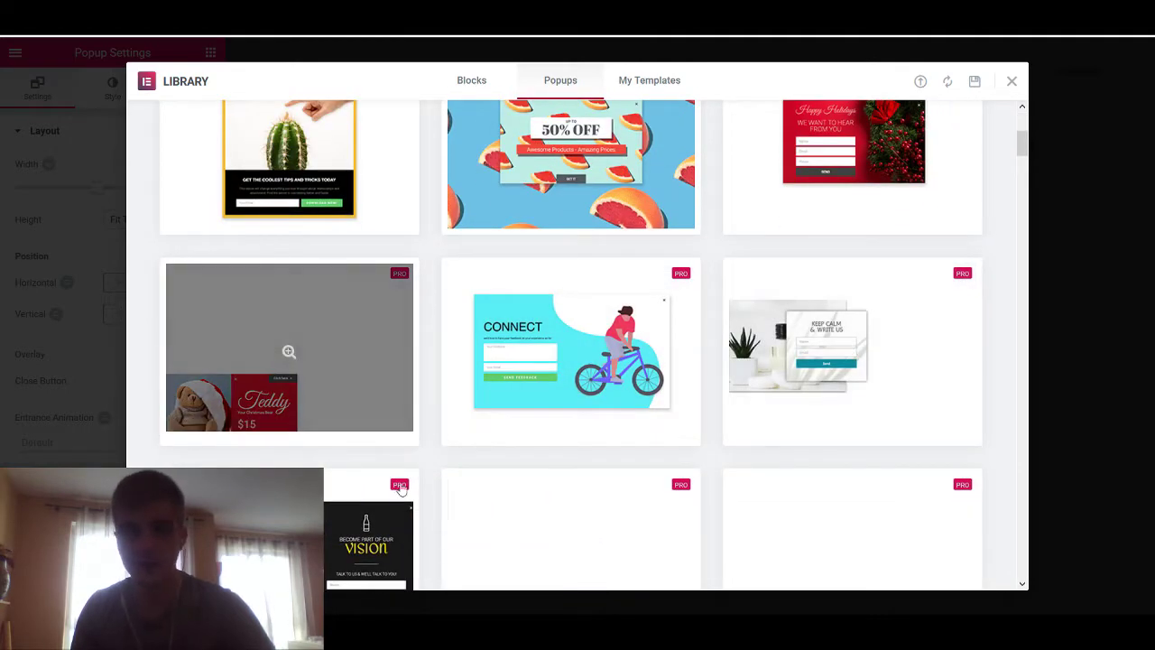
scroll(642, 359, up, 3)
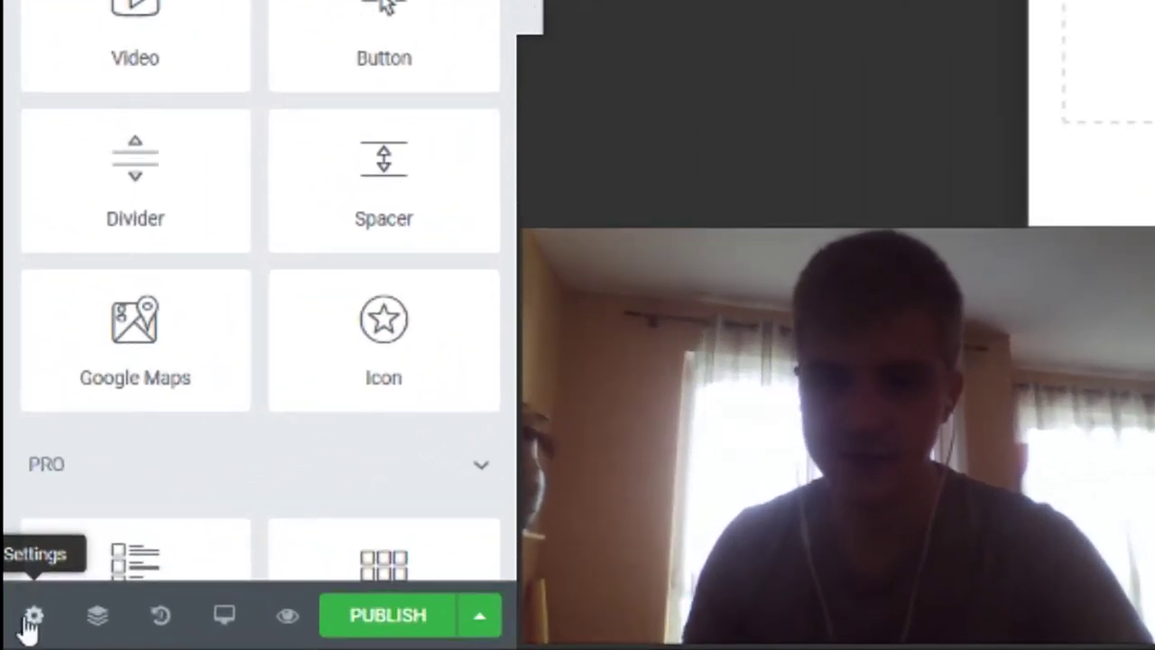
click(29, 612)
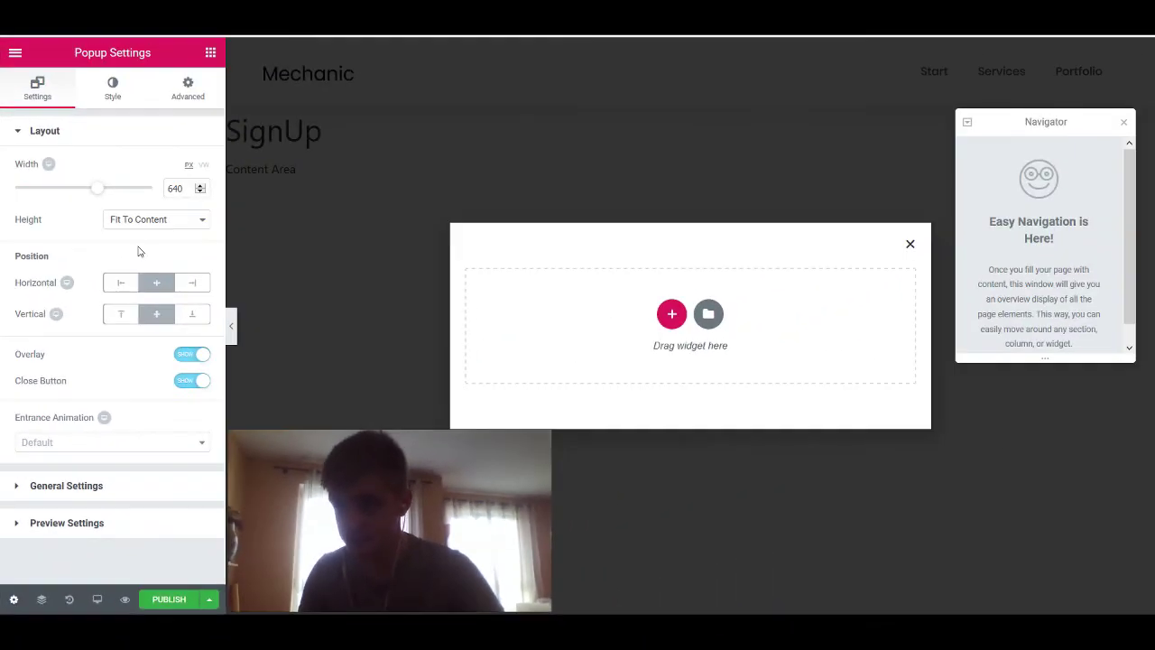
Try popup widths of about 546 px and 30 VW
mouse_move(100, 197)
mouse_down()
mouse_move(72, 193)
mouse_move(88, 195)
mouse_up()
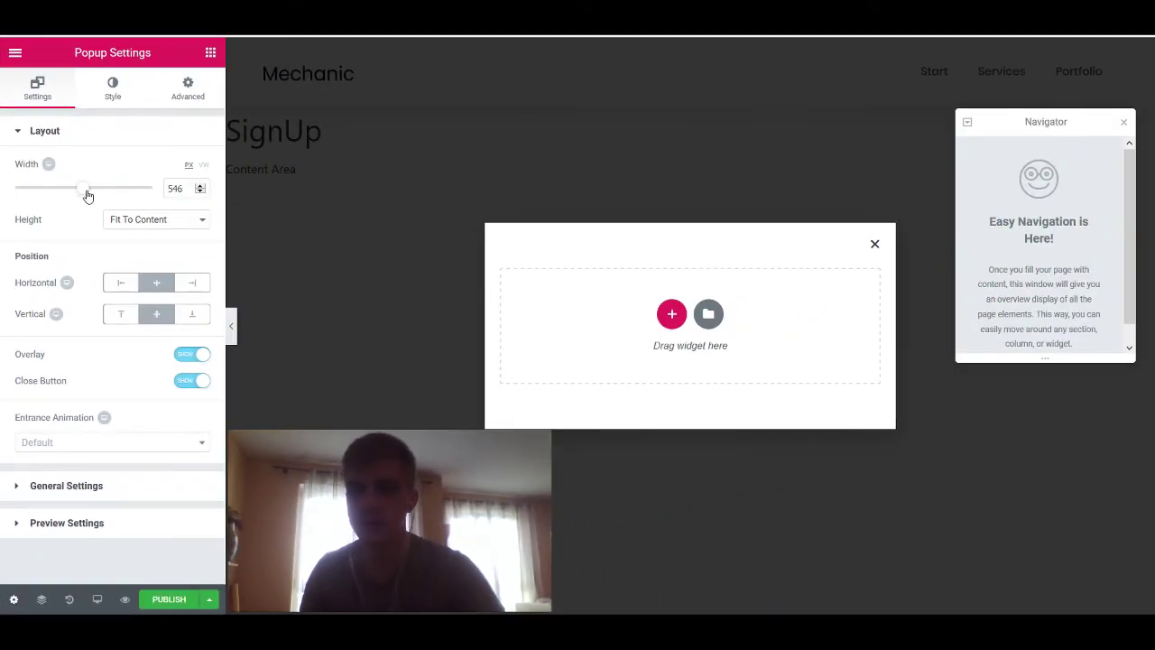
click(204, 165)
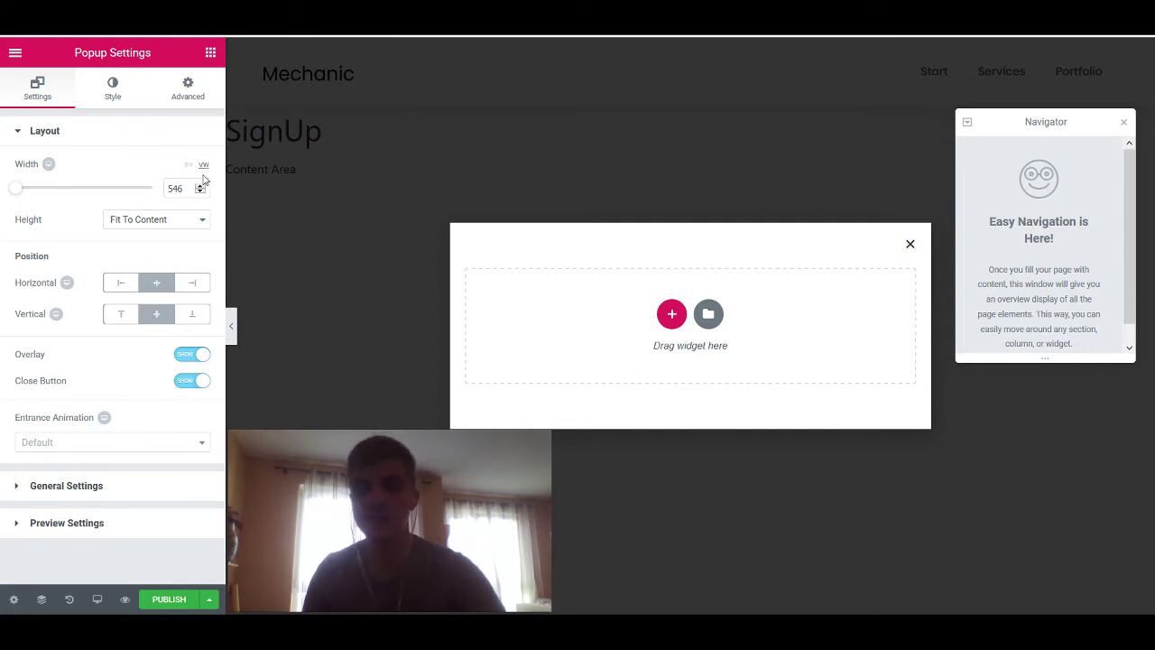
click(56, 188)
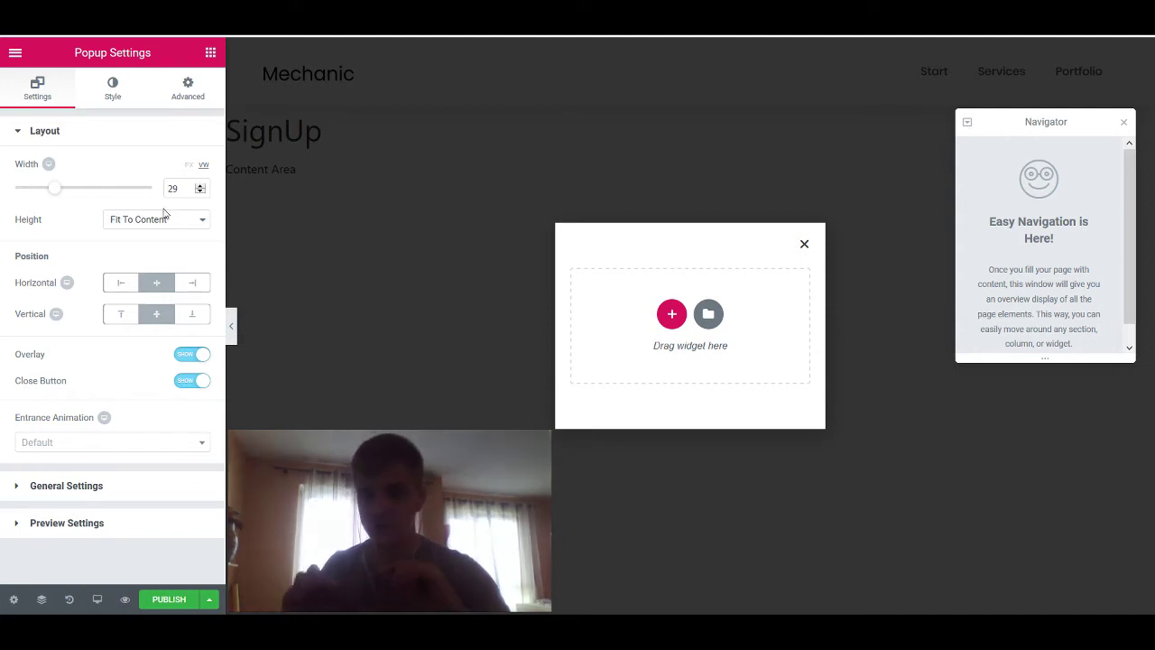
click(57, 196)
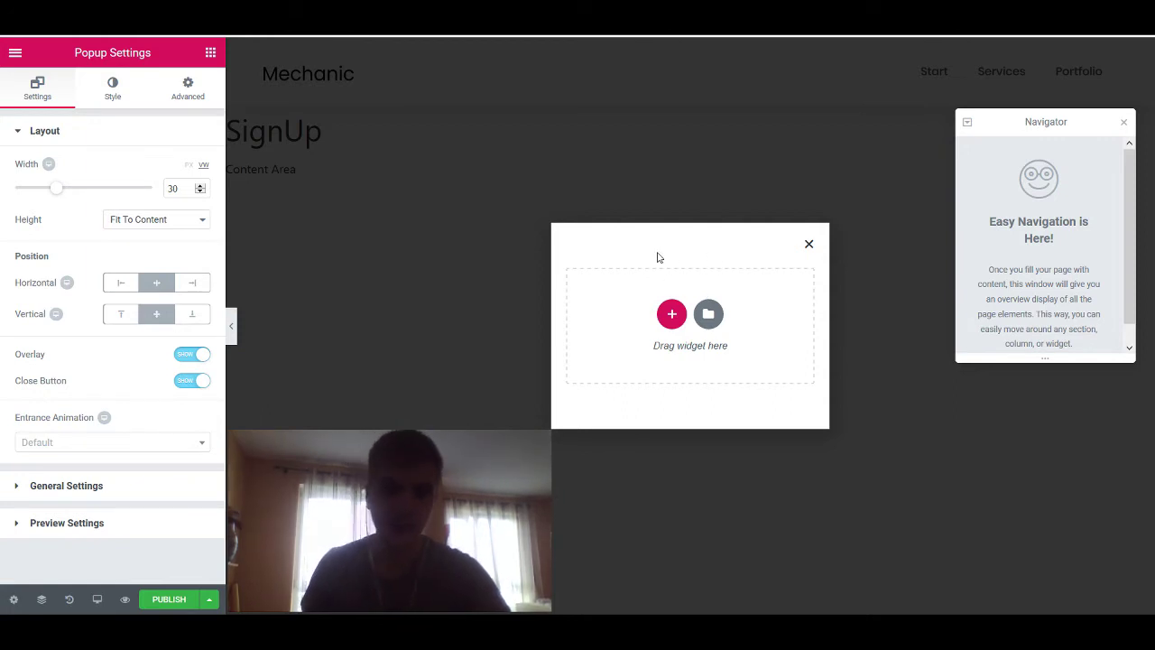
Set the popup to 500 px wide with a custom height of 350 px, and centre its content position
click(190, 165)
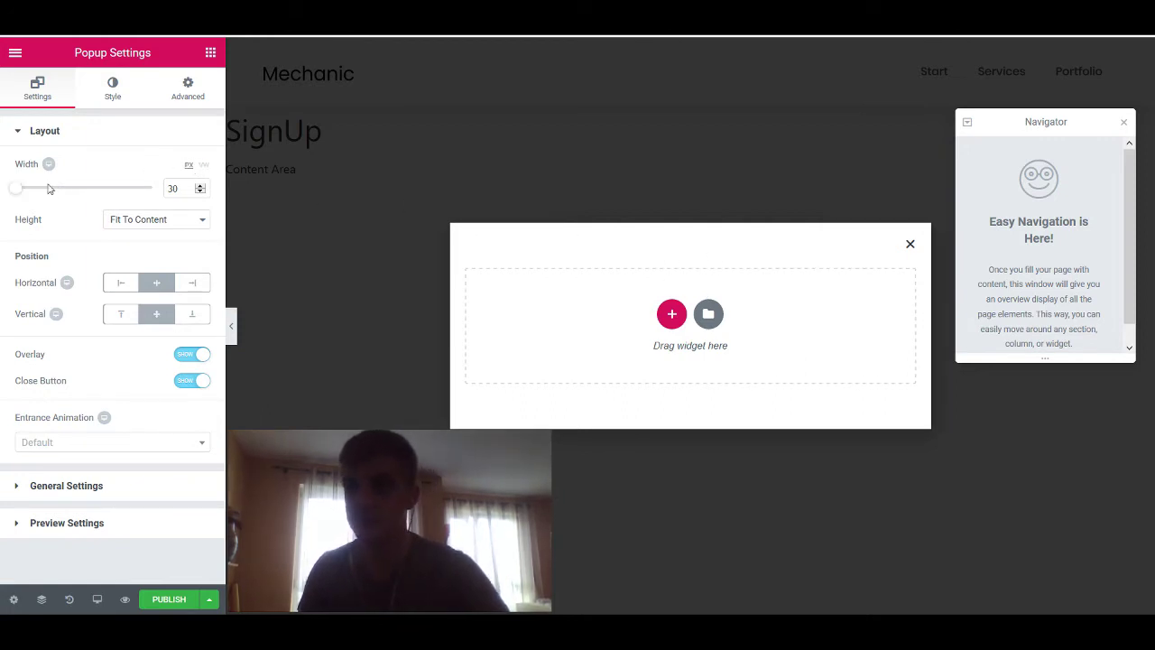
drag(49, 188, 76, 187)
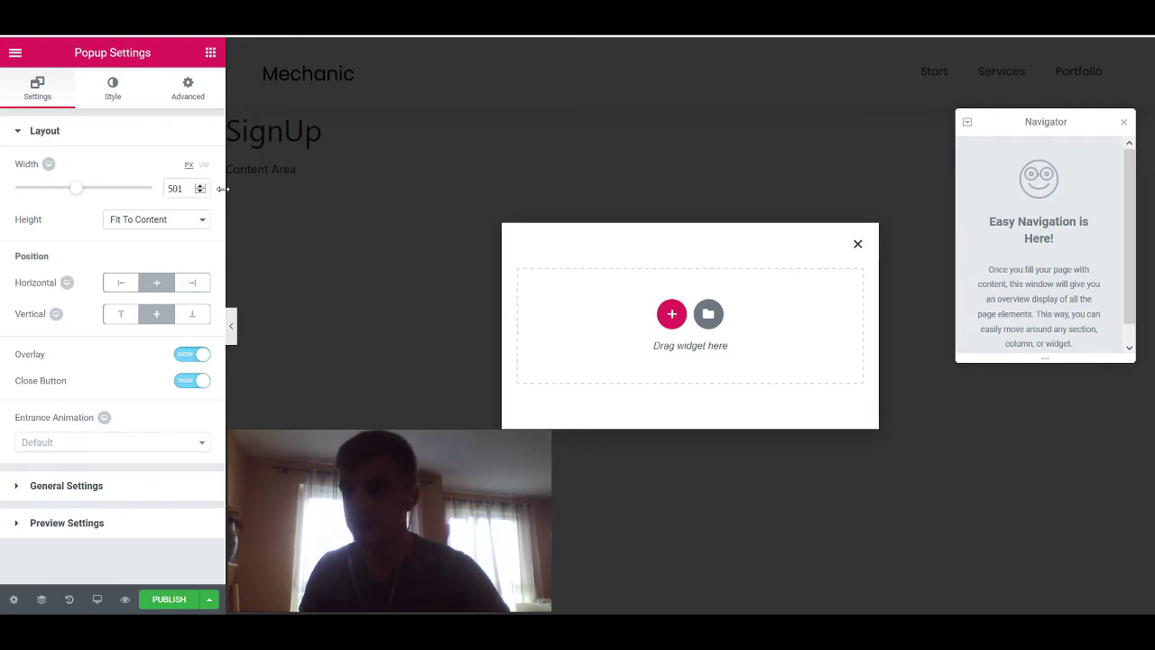
click(168, 224)
click(147, 281)
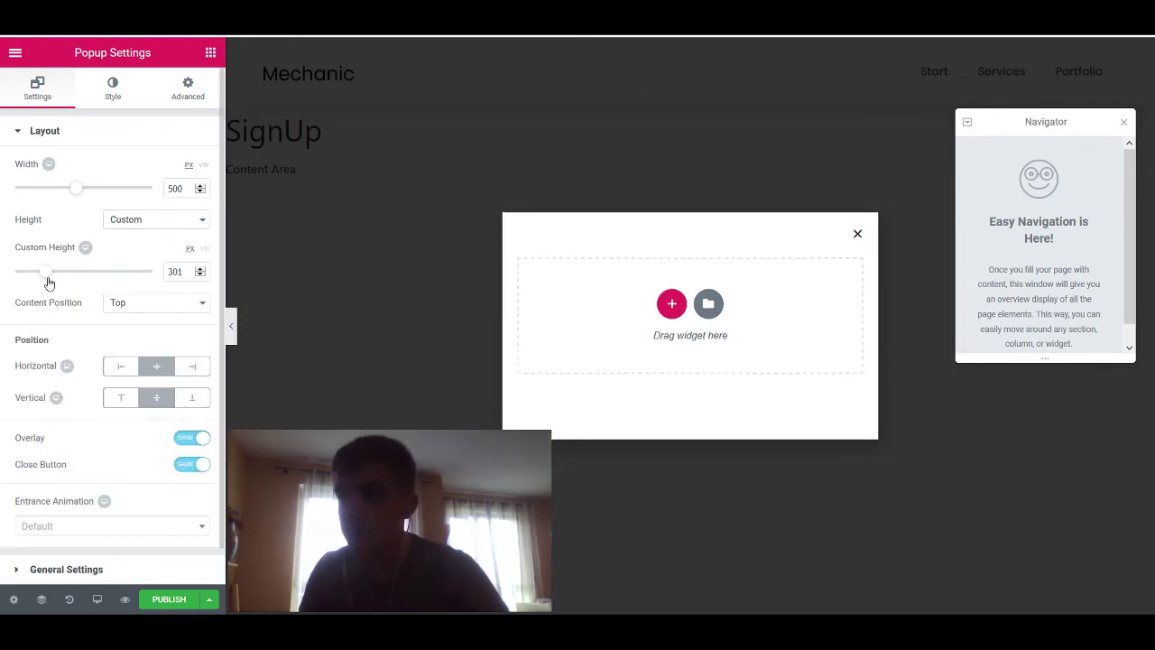
drag(49, 283, 55, 274)
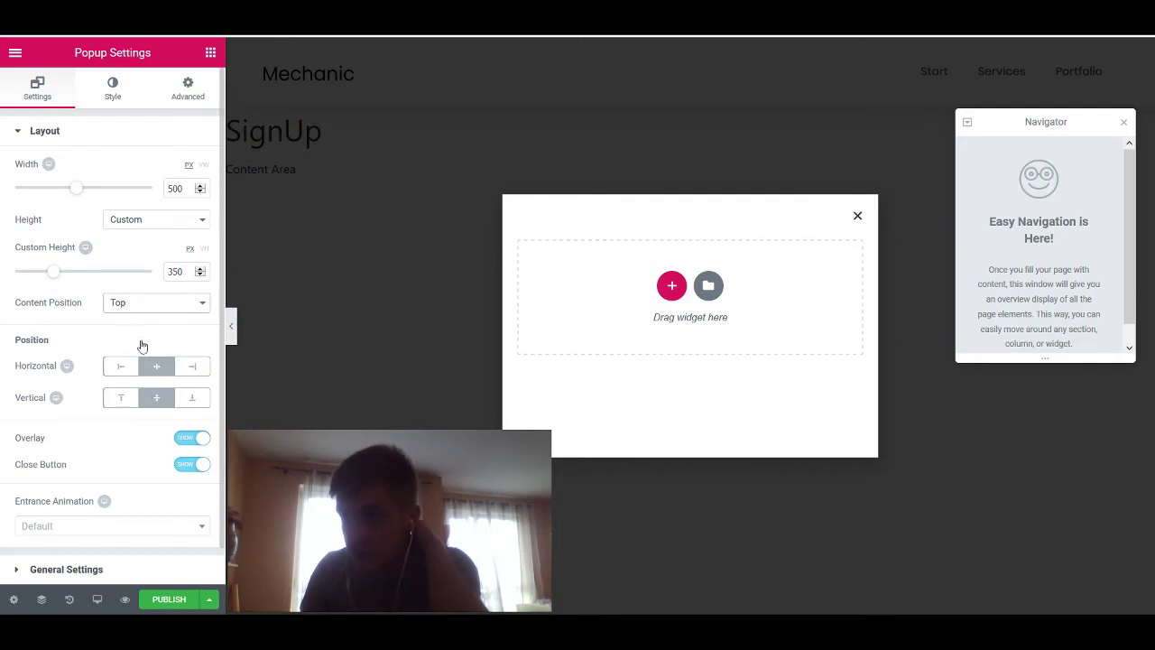
click(142, 345)
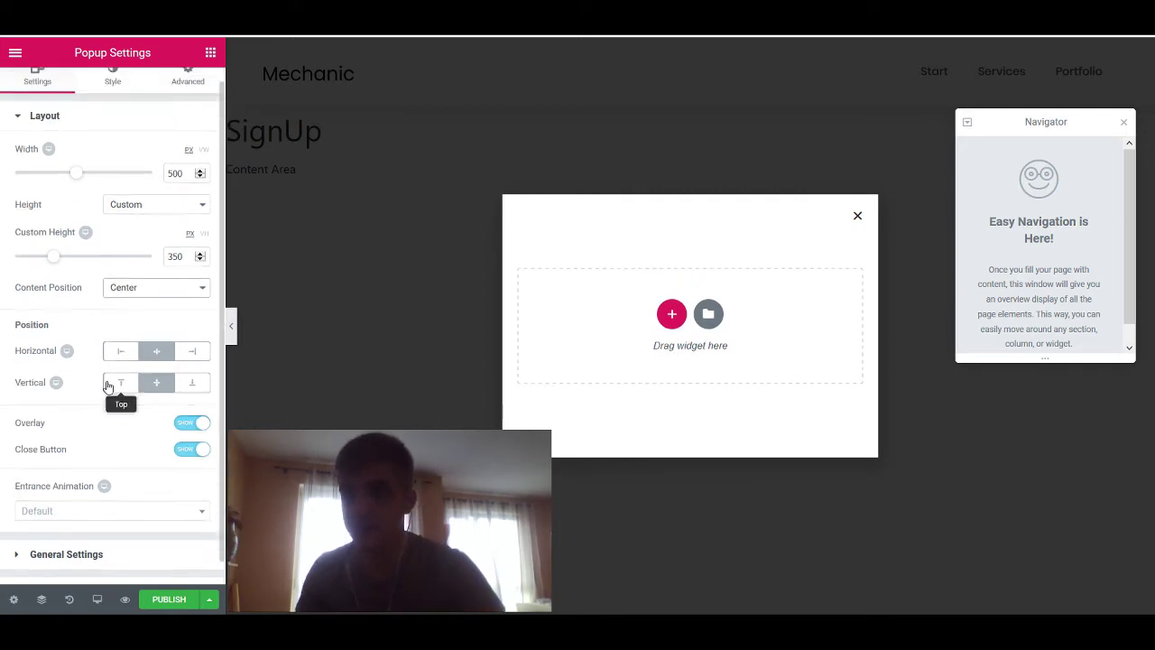
Add a single-column section to the popup containing a heading that reads "Subscribe to the Newsletter!"
click(672, 314)
click(560, 314)
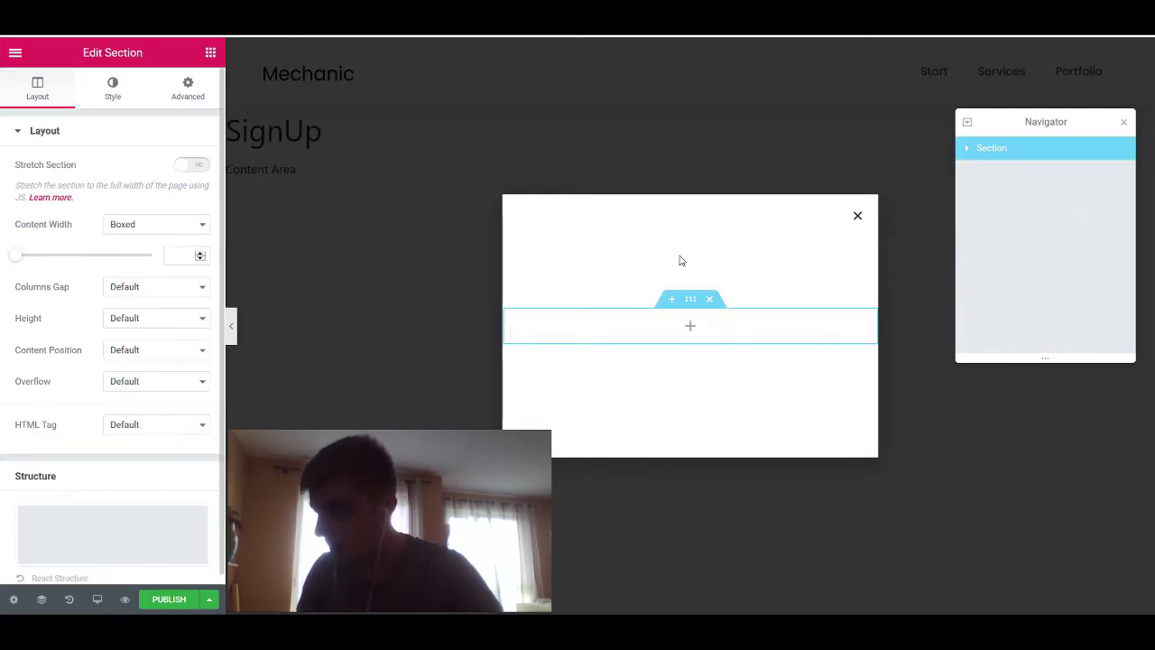
click(210, 53)
drag(140, 223, 641, 322)
Add a Form widget below the heading and remove its Message and Name fields
click(133, 116)
text(f)
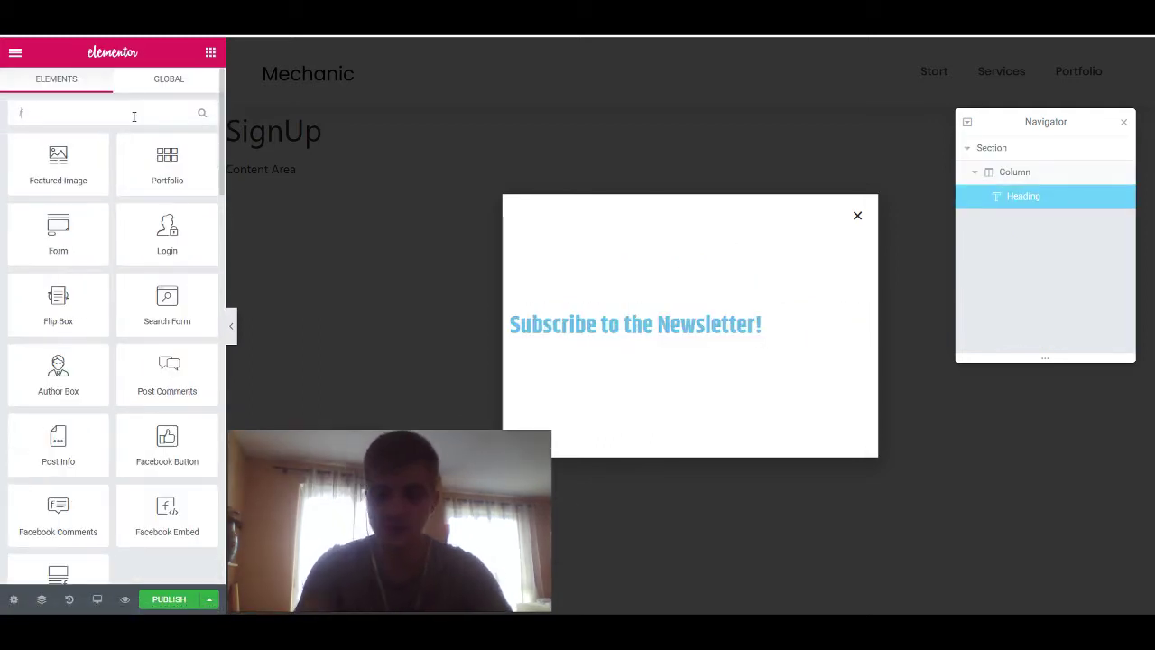
text(orm)
drag(57, 161, 650, 325)
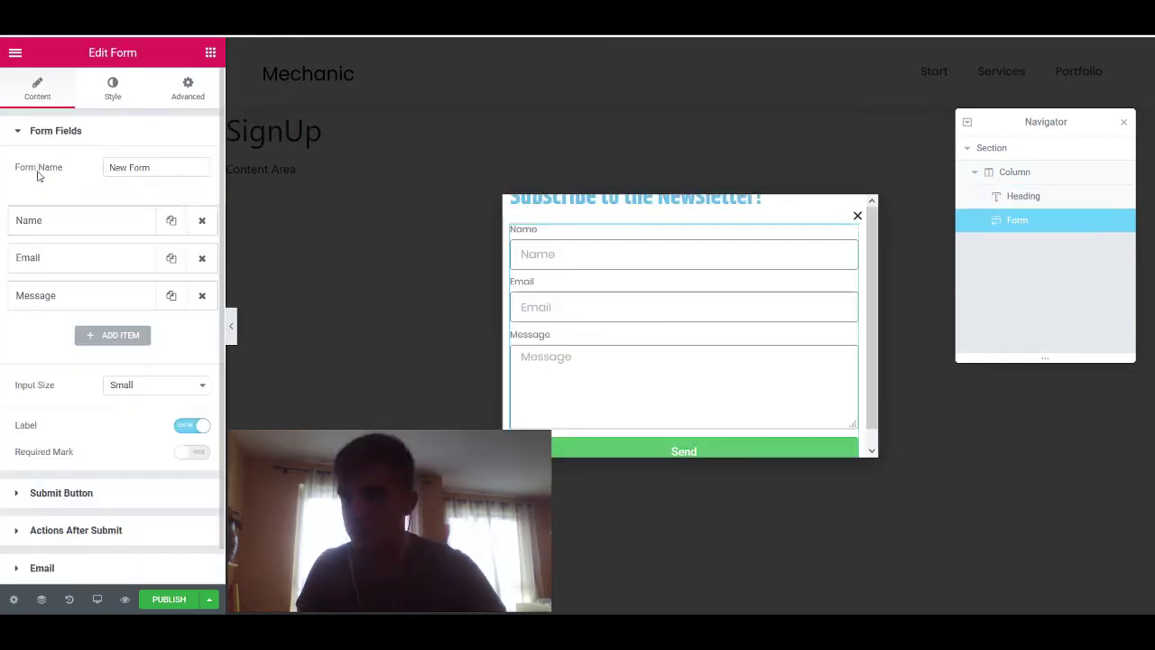
click(202, 295)
click(202, 221)
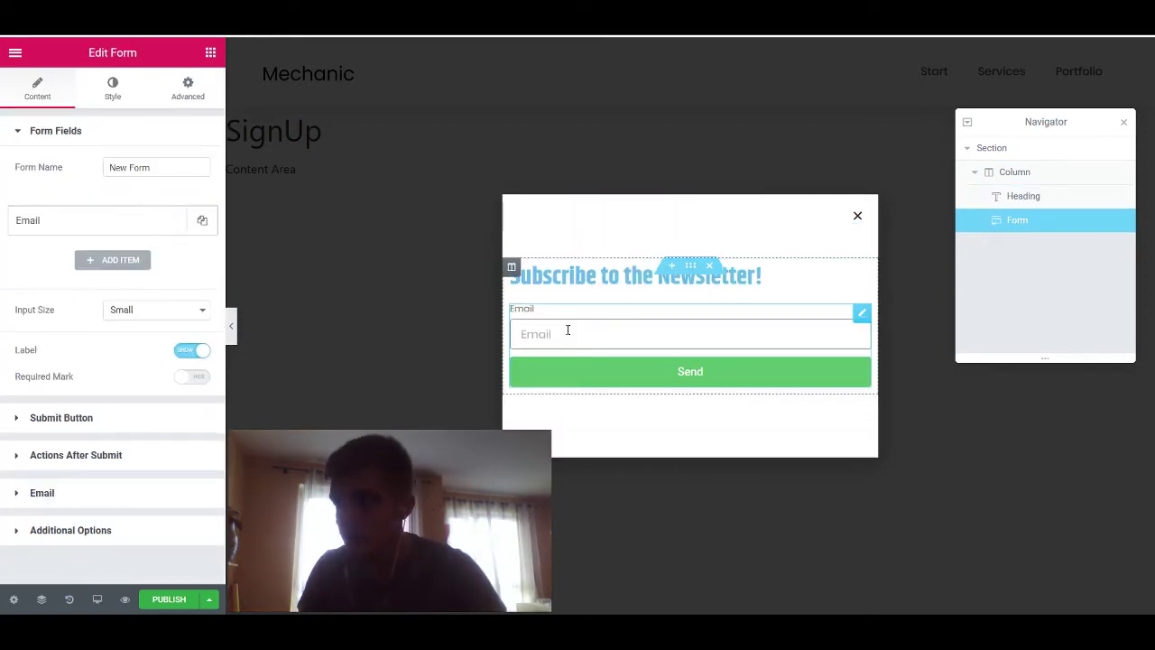
Label the email field "Your Email" with a sample-address placeholder, and add a required Acceptance field reading "I agree with the Data Protection Policy."
click(121, 261)
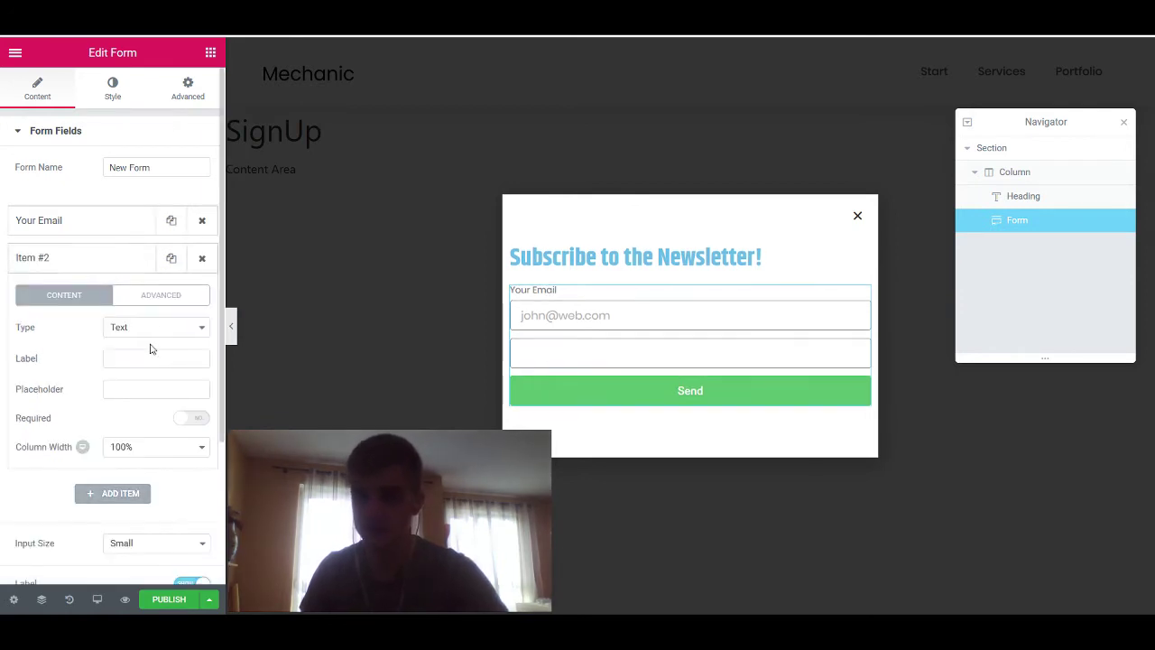
click(149, 162)
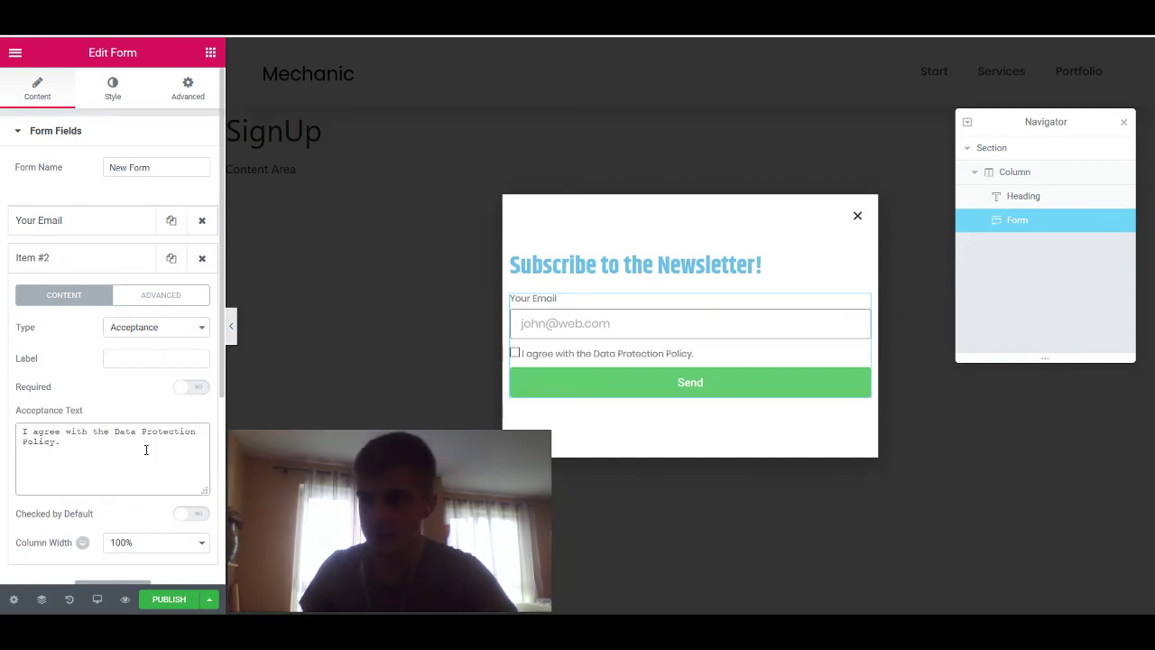
click(192, 388)
scroll(185, 559, down, 3)
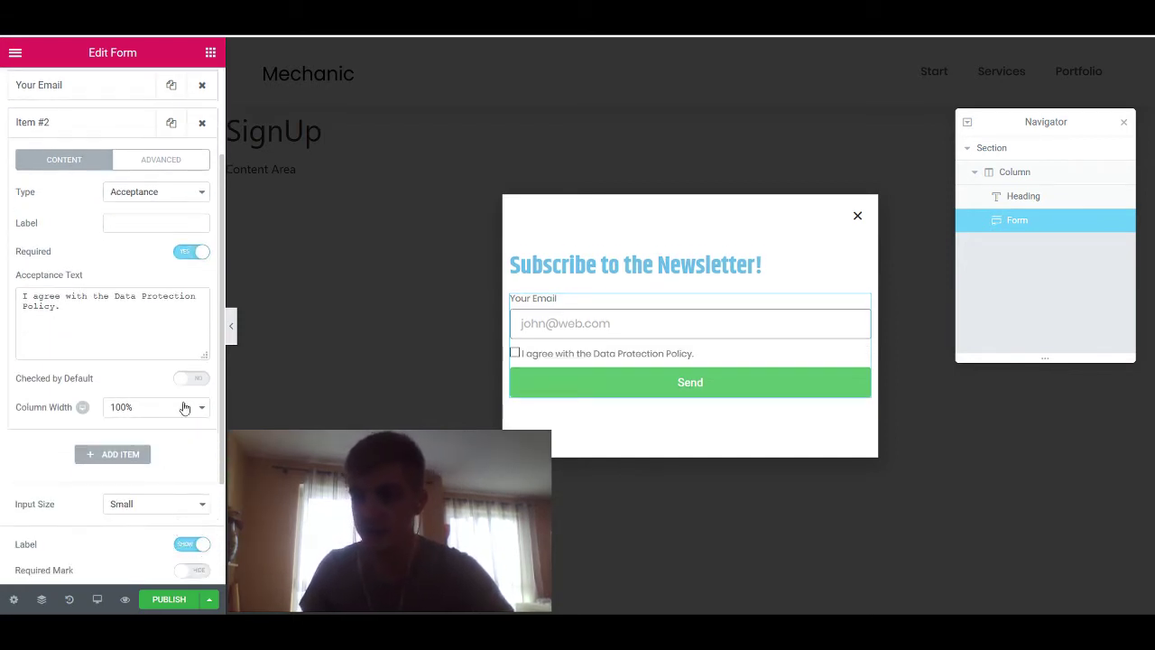
click(200, 380)
click(202, 383)
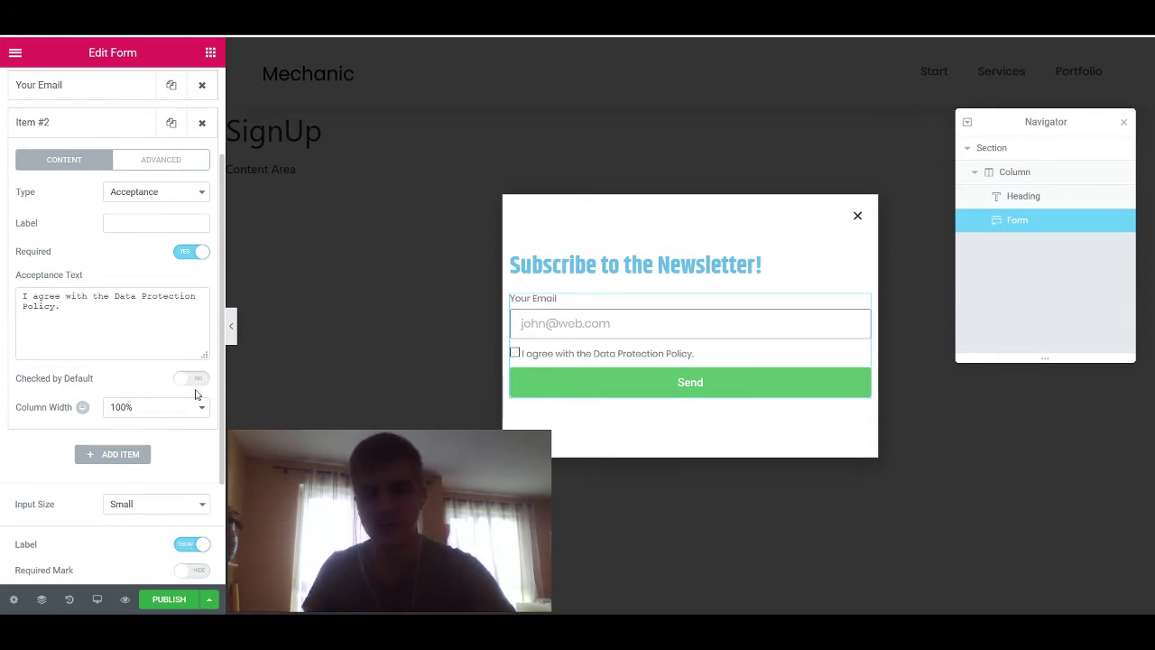
scroll(195, 394, down, 2)
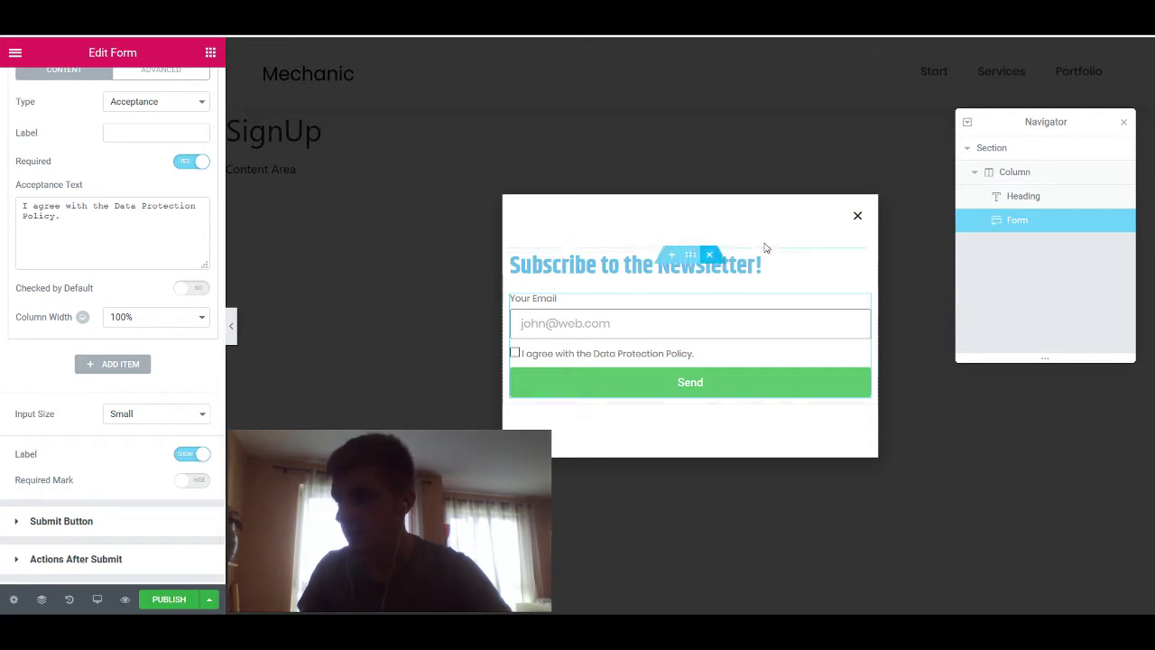
Recolour the heading off-white and give the popup a solid near-black background
click(663, 265)
click(15, 600)
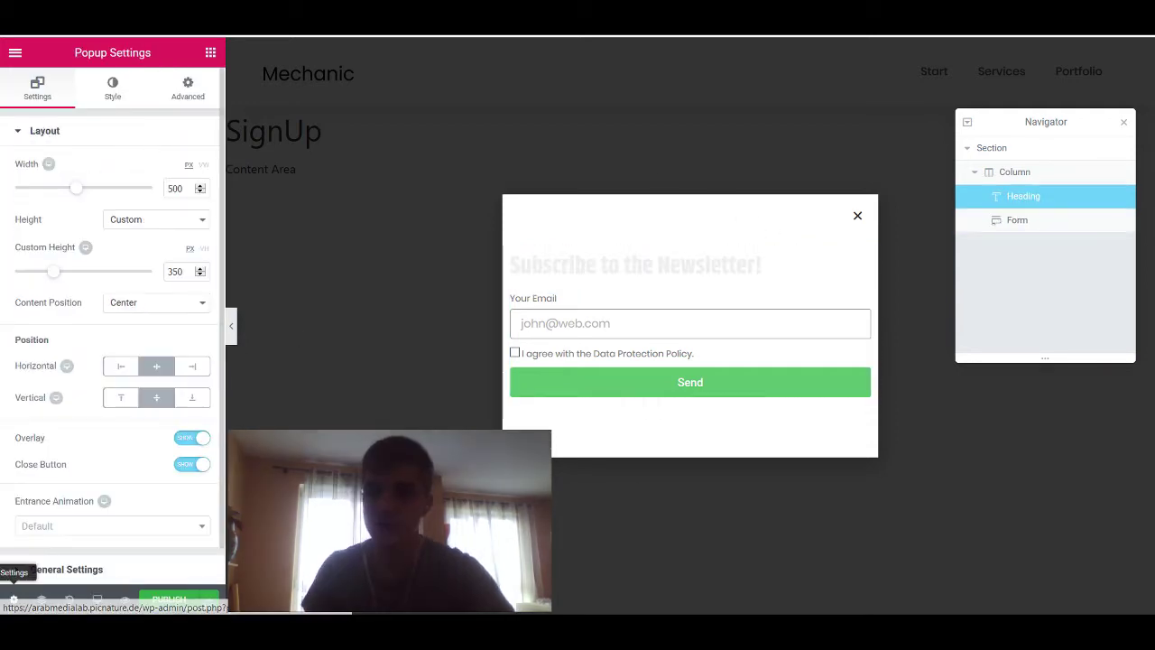
click(113, 88)
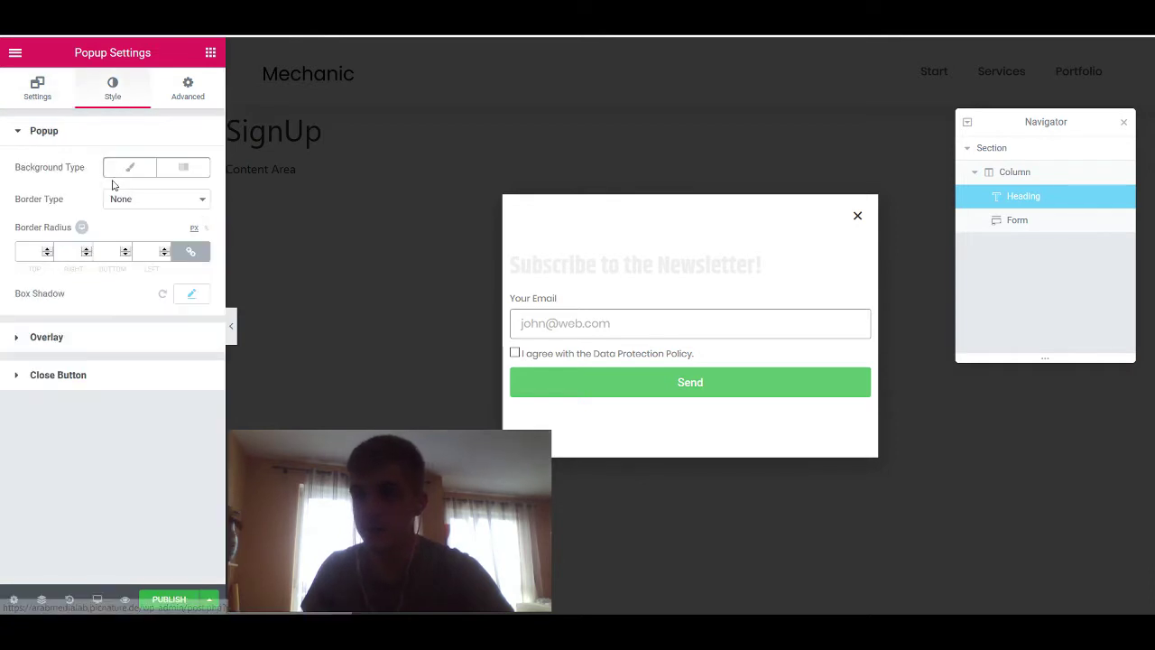
click(128, 169)
click(189, 195)
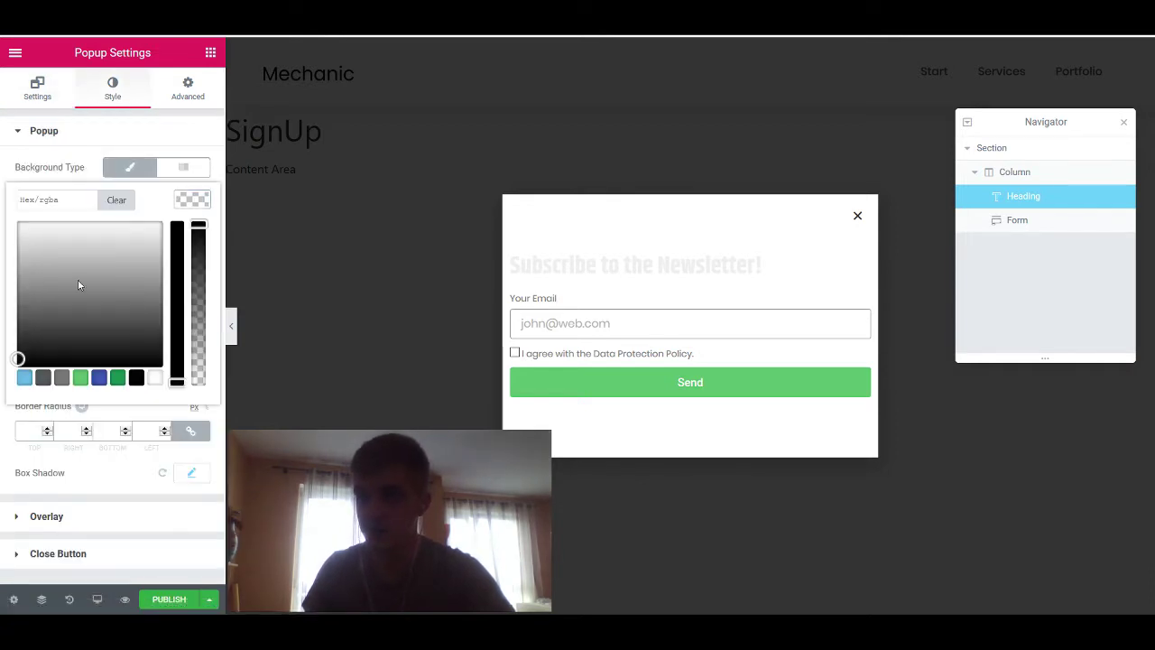
click(33, 314)
drag(33, 316, 160, 379)
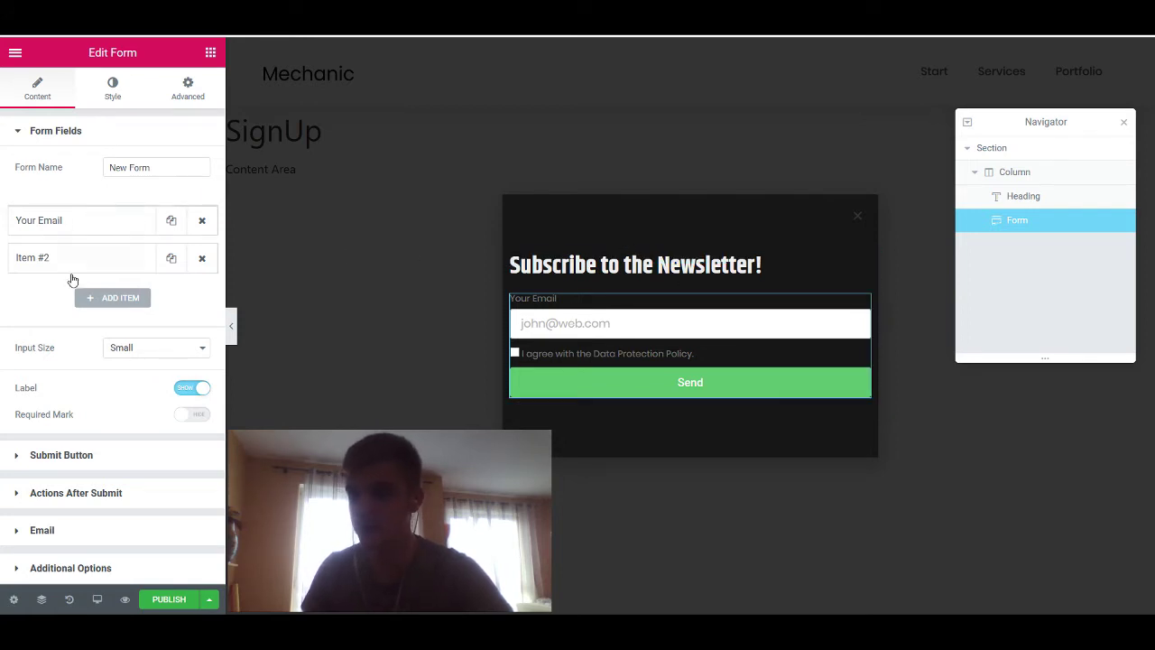
Style the form's Send button light with dark text, and black with light text on hover
click(686, 386)
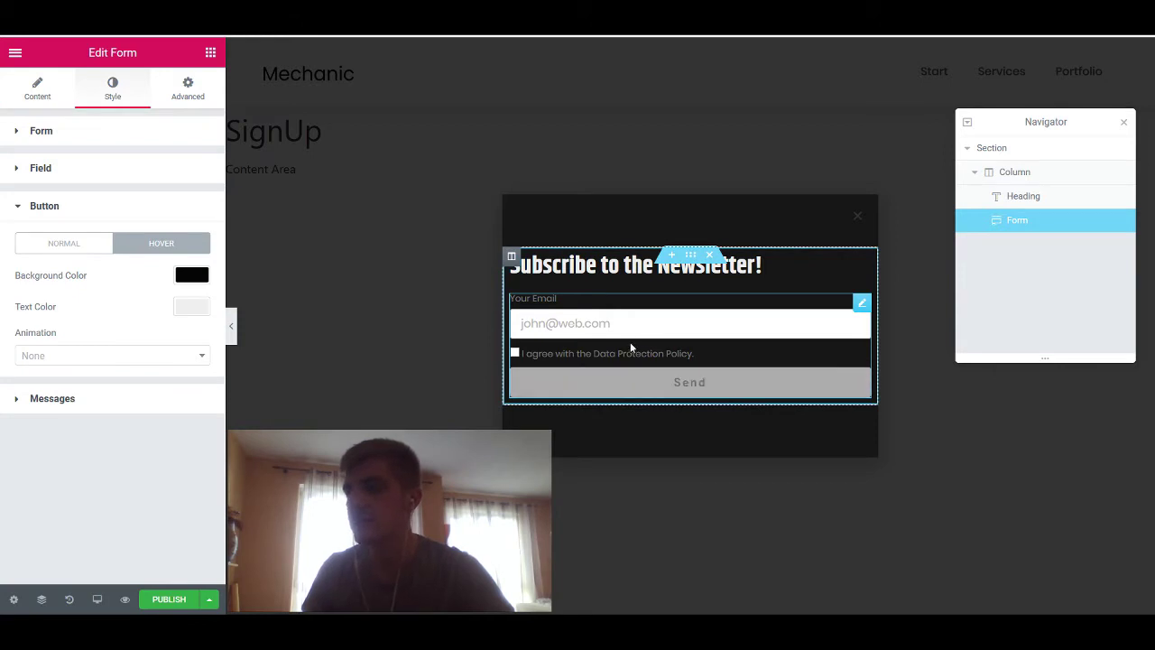
click(188, 88)
Set the popup's padding to 20 px on all four sides
click(21, 584)
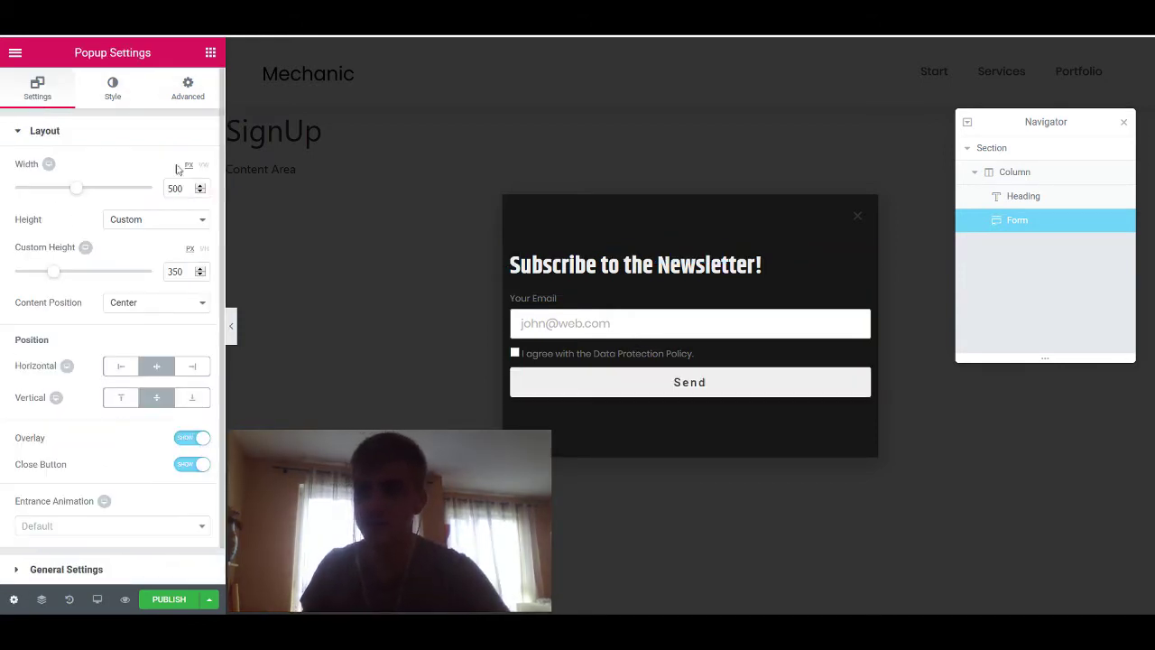
click(186, 88)
scroll(30, 467, down, 2)
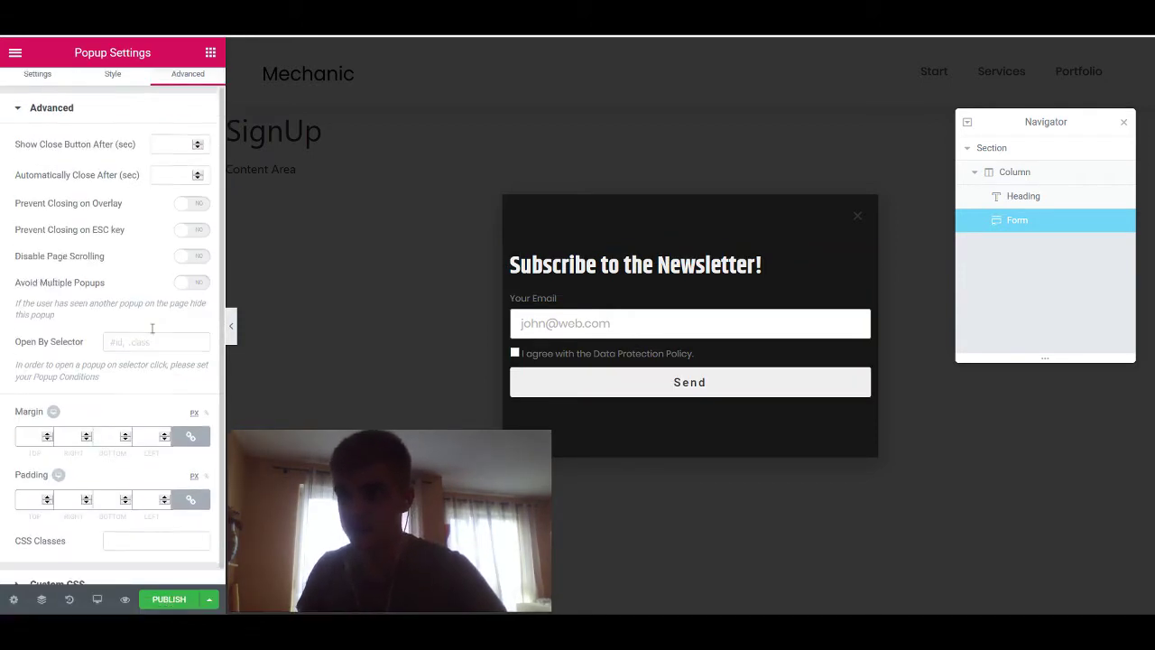
click(31, 482)
text(20)
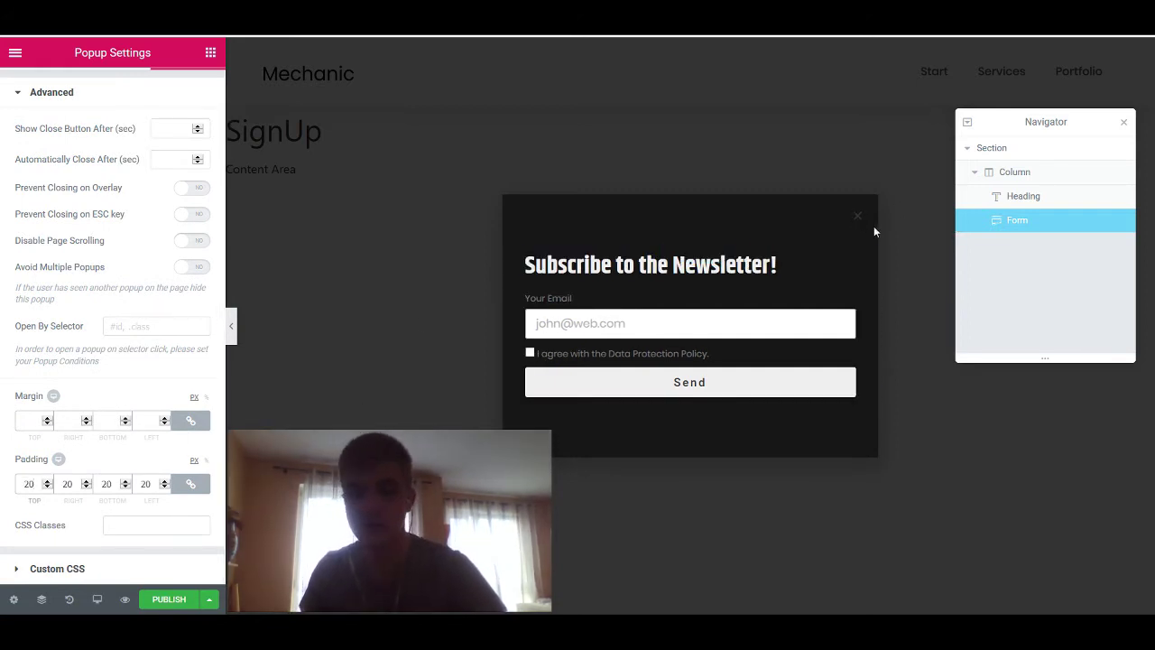
Try placing the popup's close button outside the box and return its position to Inside
scroll(77, 160, up, 2)
click(111, 90)
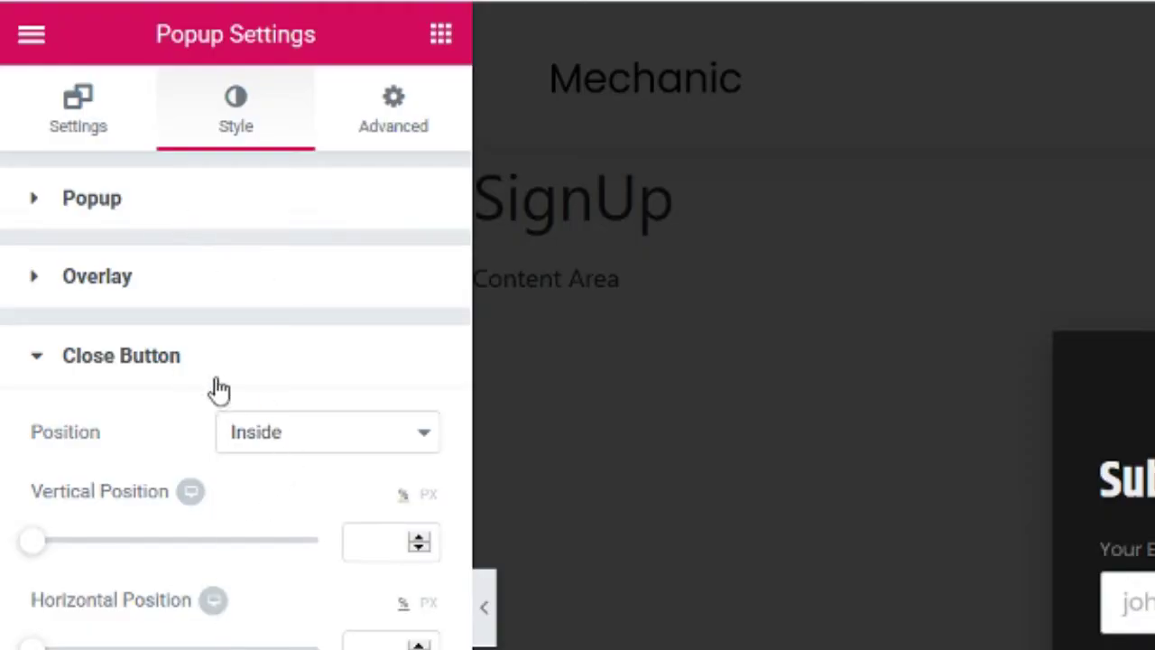
click(279, 442)
click(279, 465)
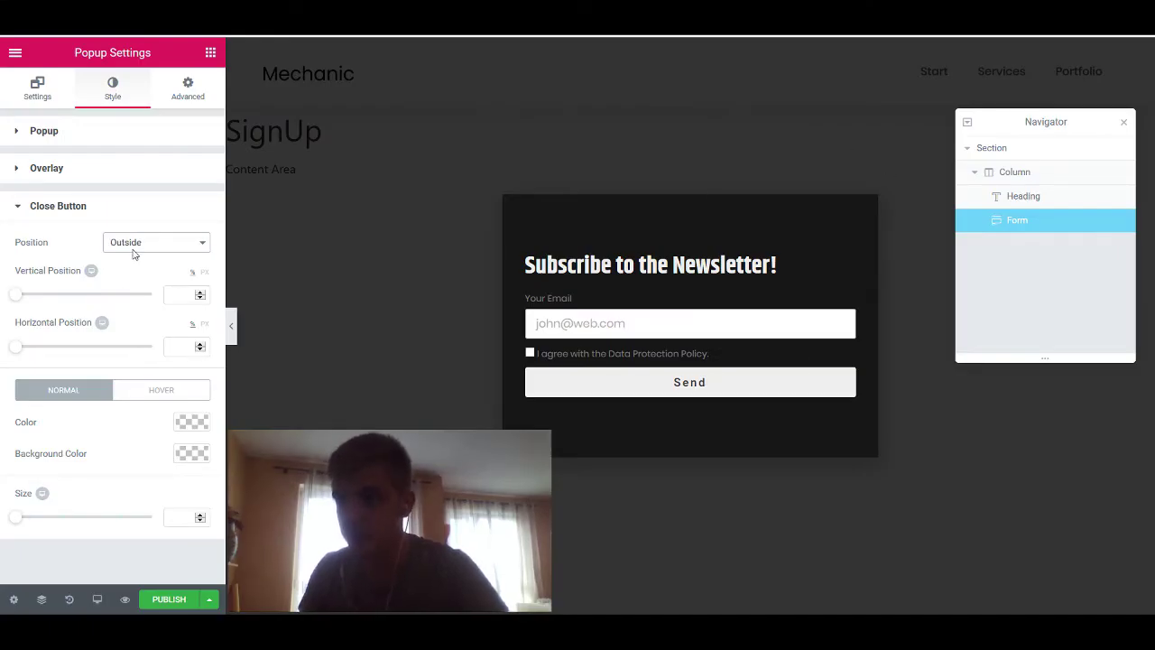
drag(1031, 121, 1006, 227)
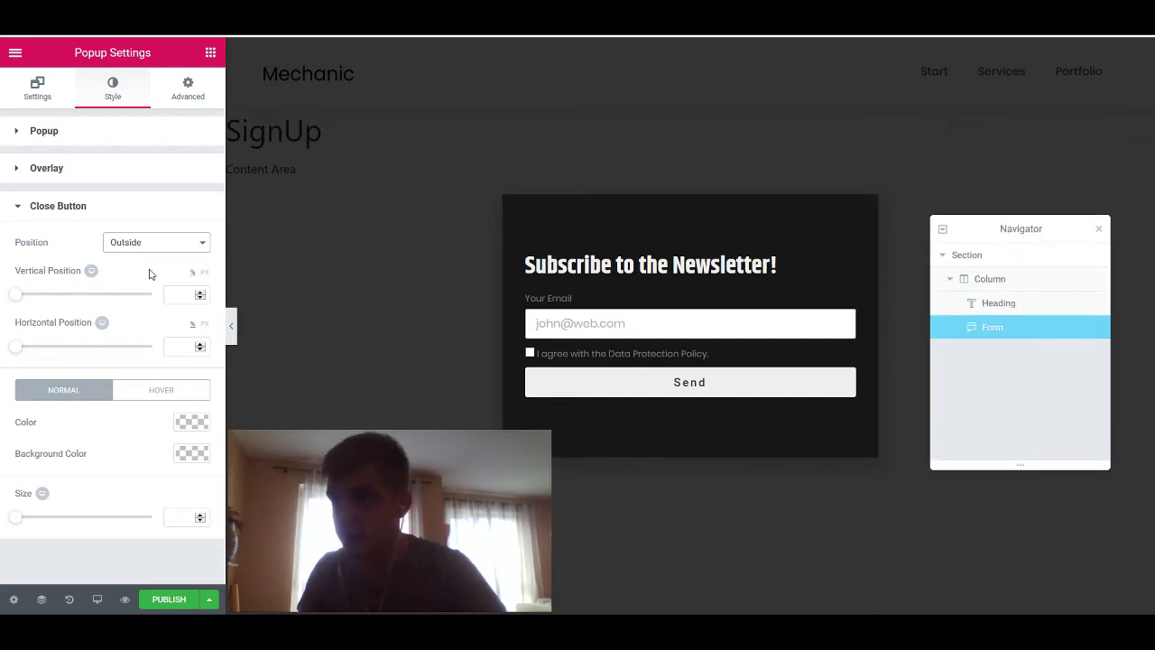
key(Up)
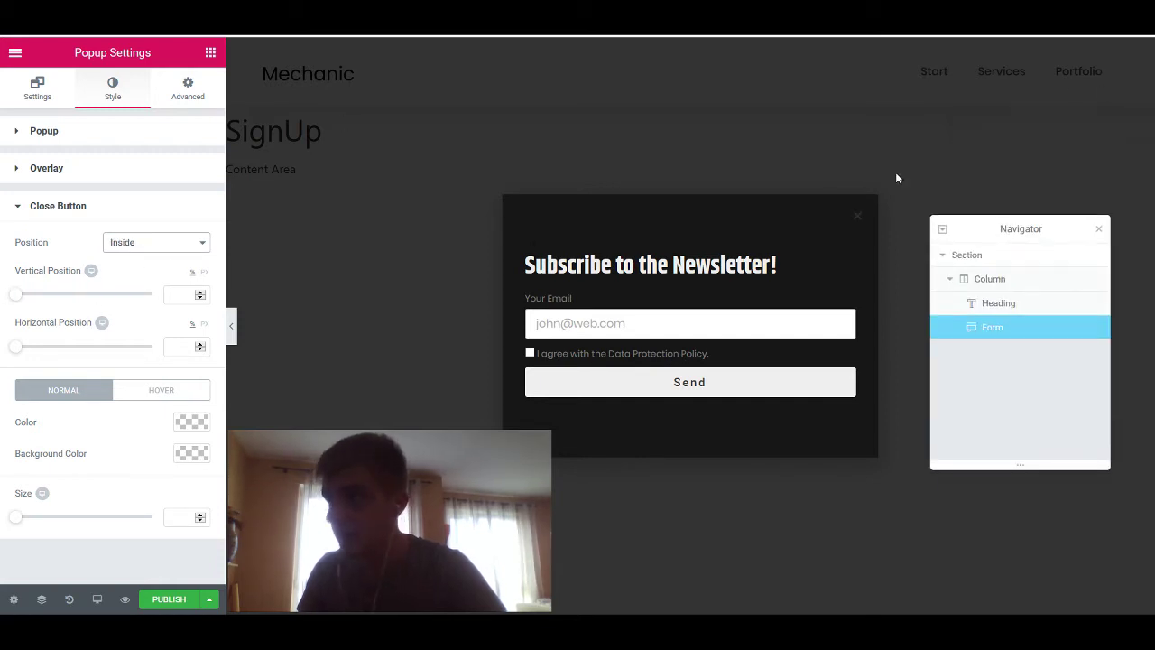
Style the popup's close button off-white at size 17, and publish the popup without display conditions
click(191, 421)
click(52, 444)
click(160, 389)
drag(15, 516, 40, 481)
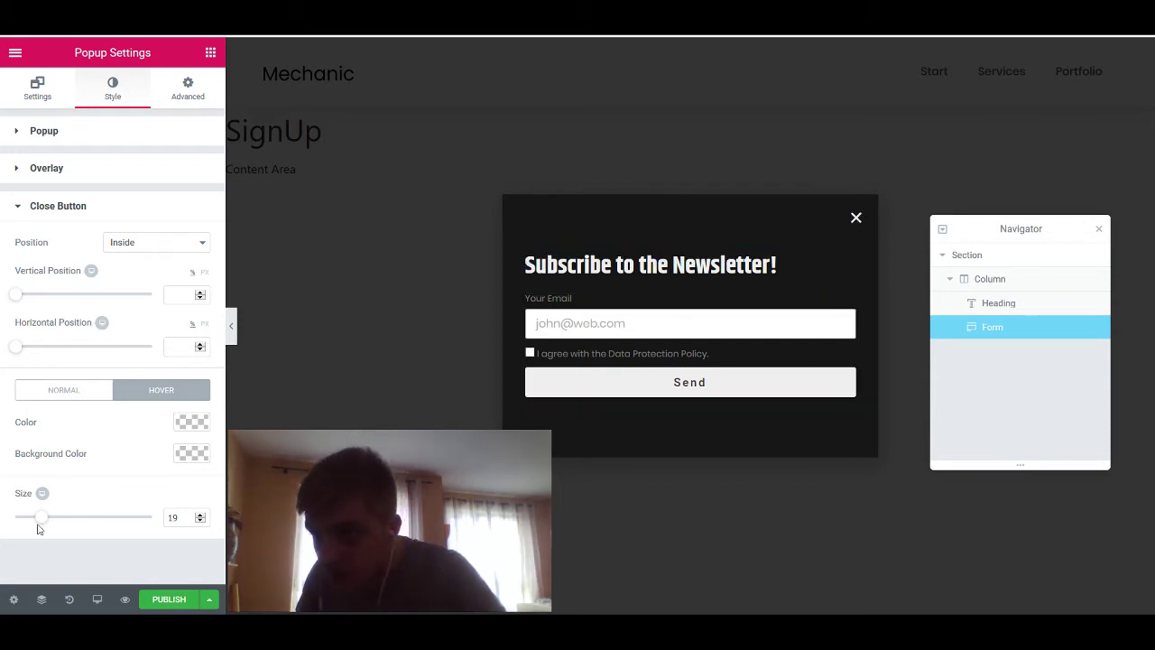
drag(40, 518, 36, 519)
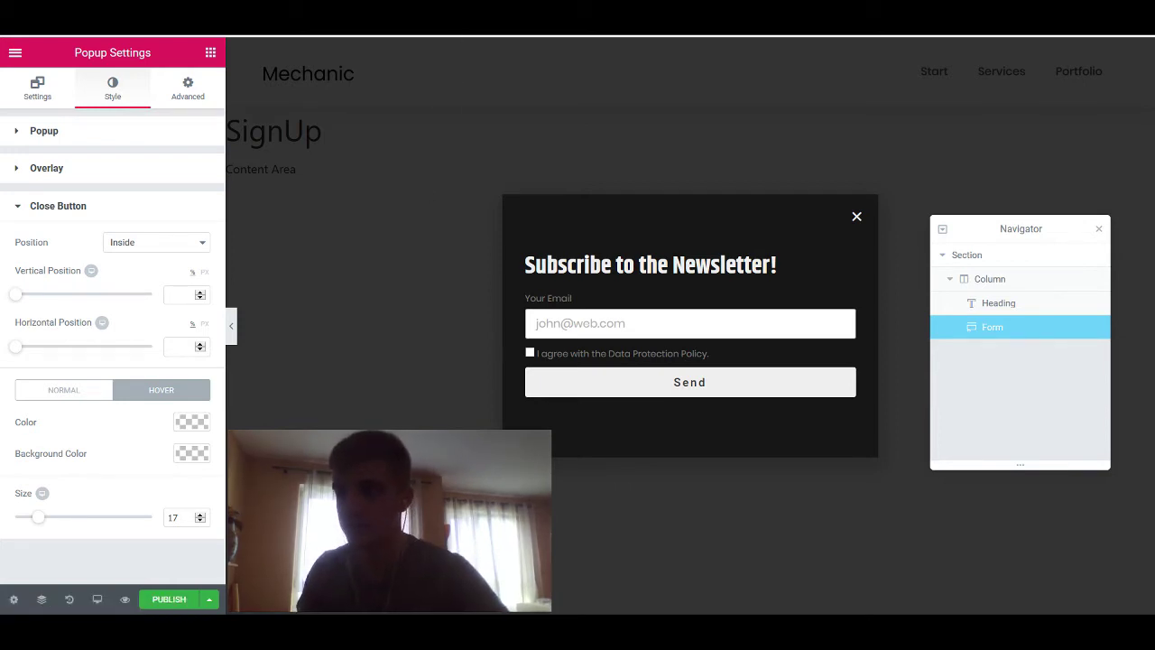
click(169, 600)
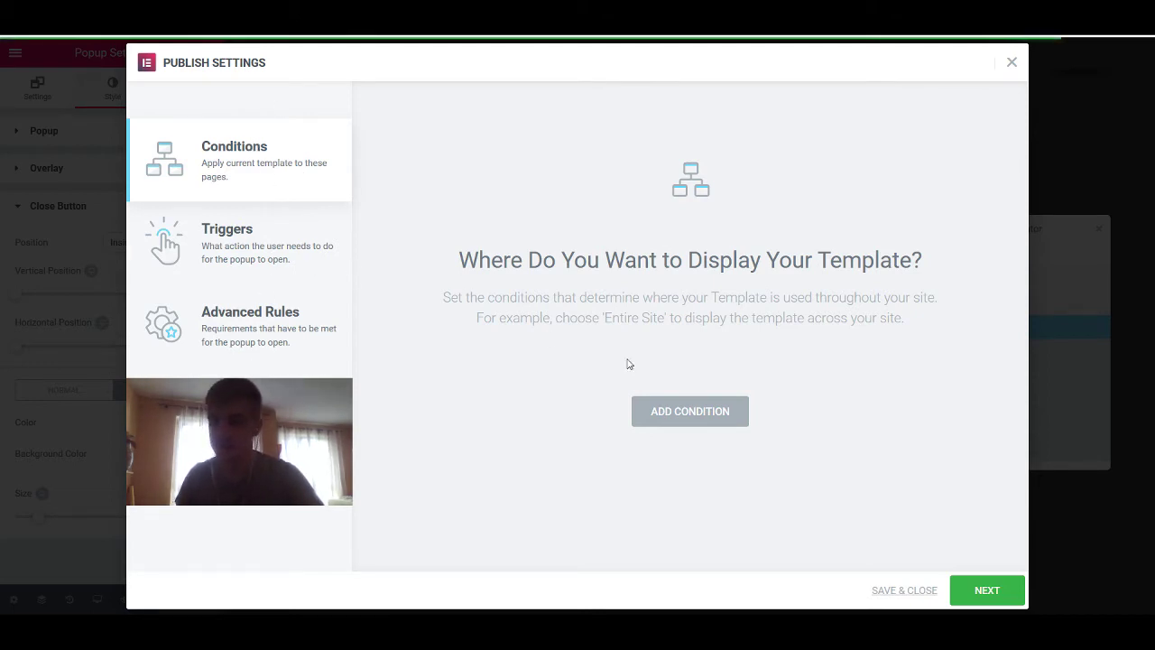
click(930, 592)
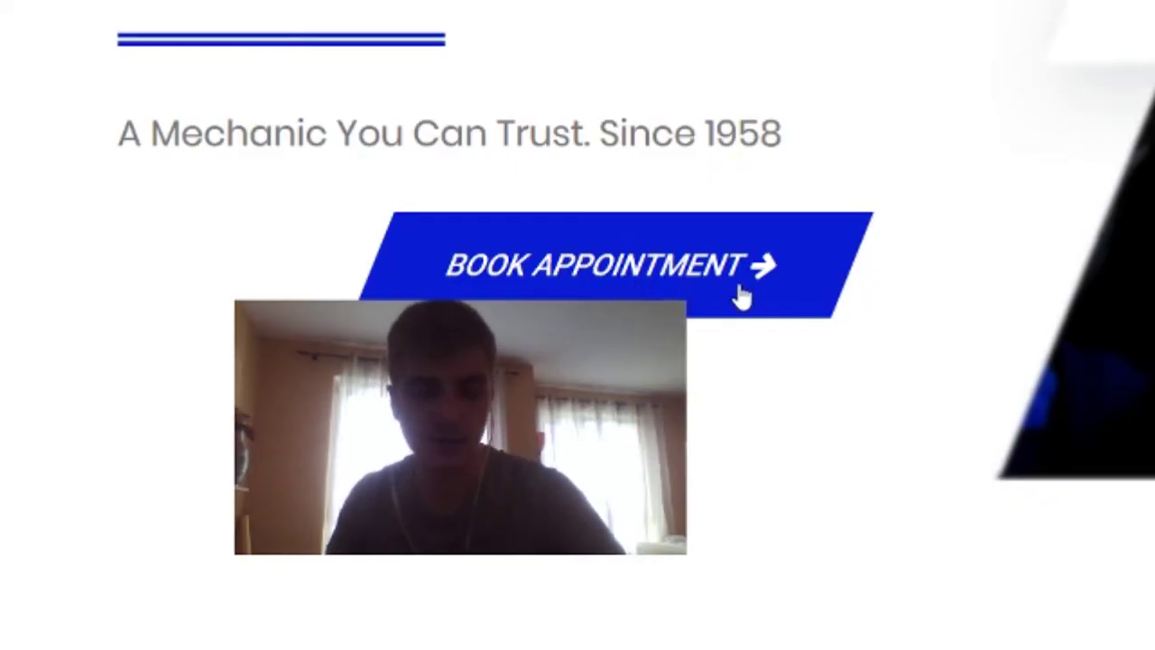
Make the BOOK APPOINTMENT button's link dynamic, using the Popup action
click(433, 552)
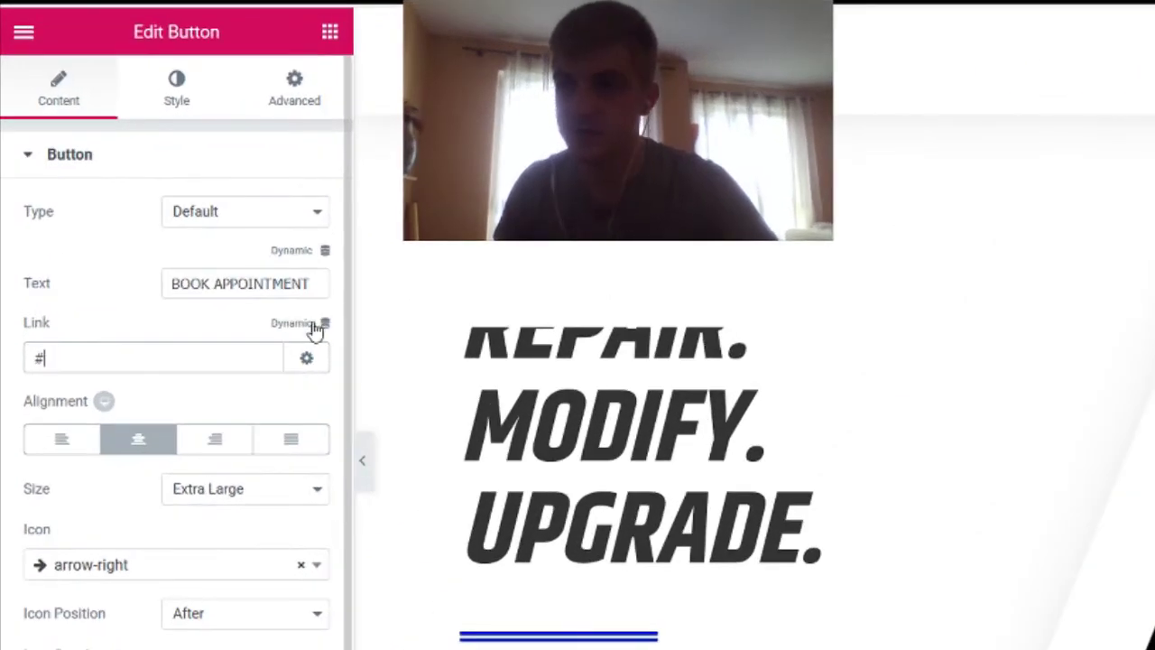
click(203, 240)
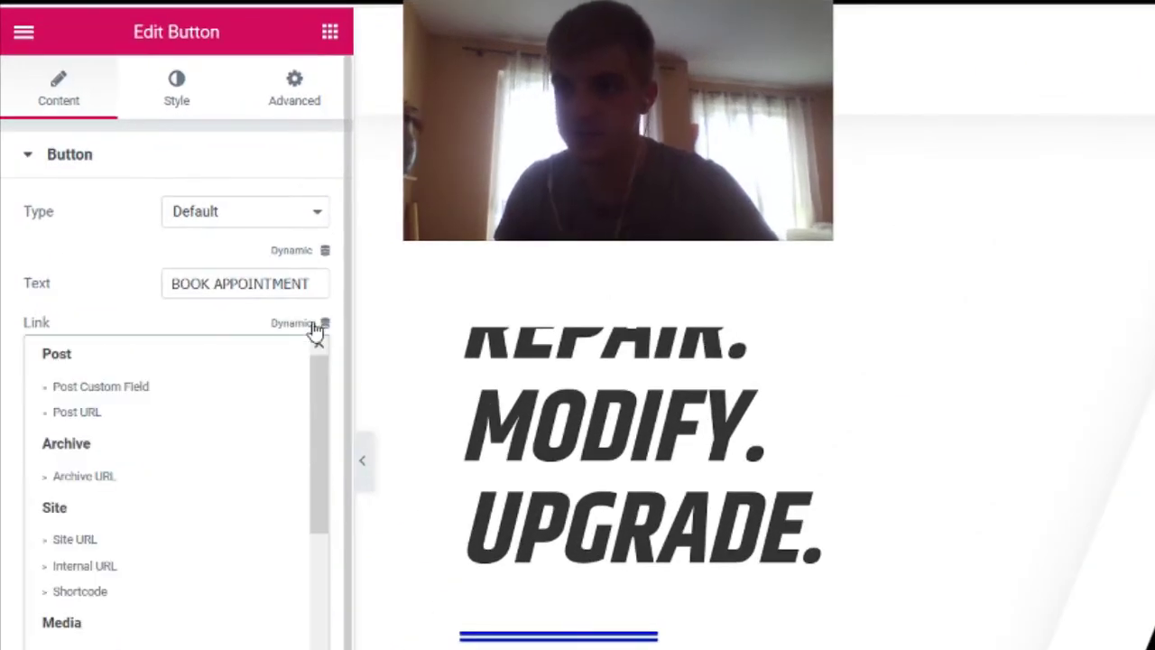
scroll(149, 553, down, 1)
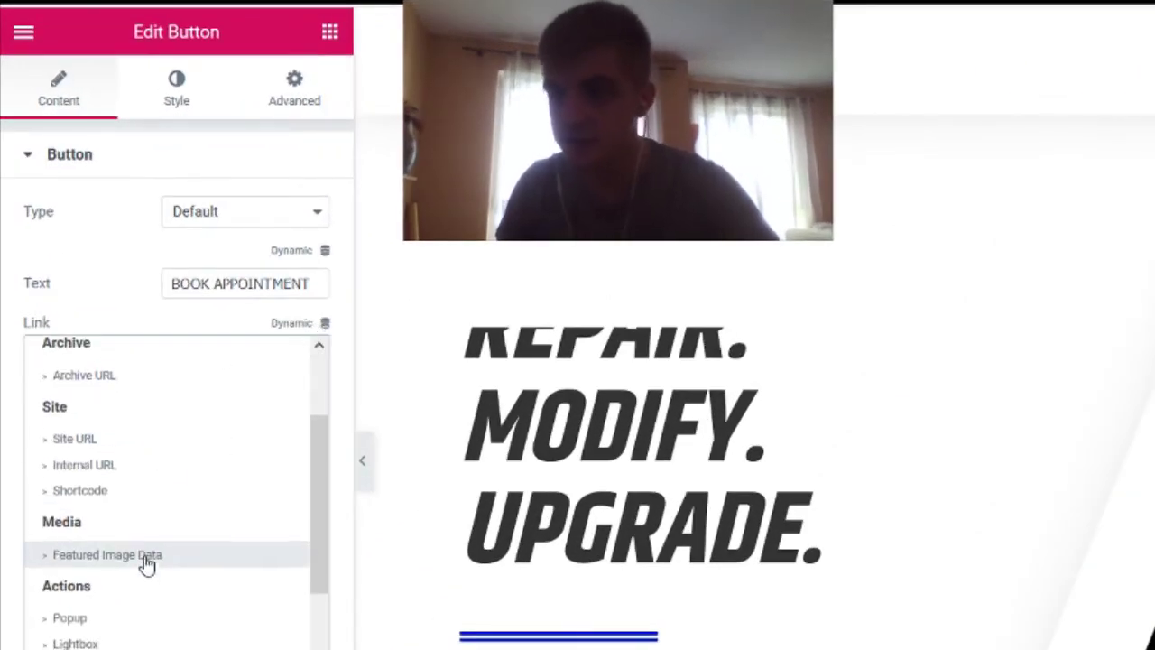
scroll(135, 569, down, 1)
click(91, 507)
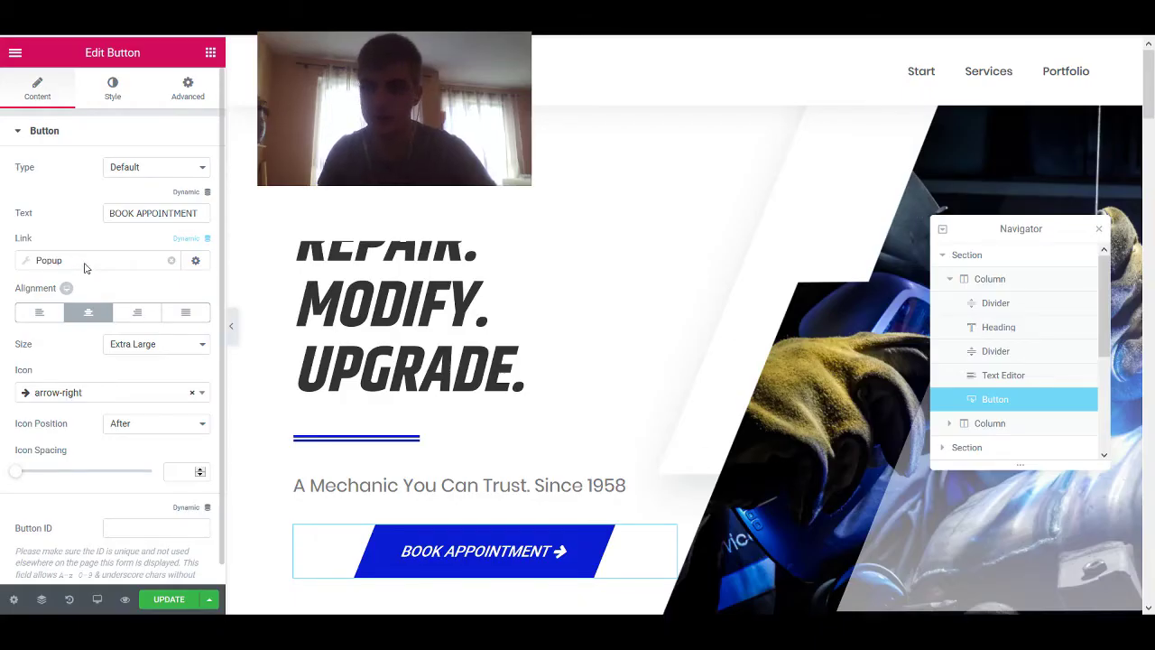
Configure the button's popup link to open the SignUp popup, and update the page
click(132, 364)
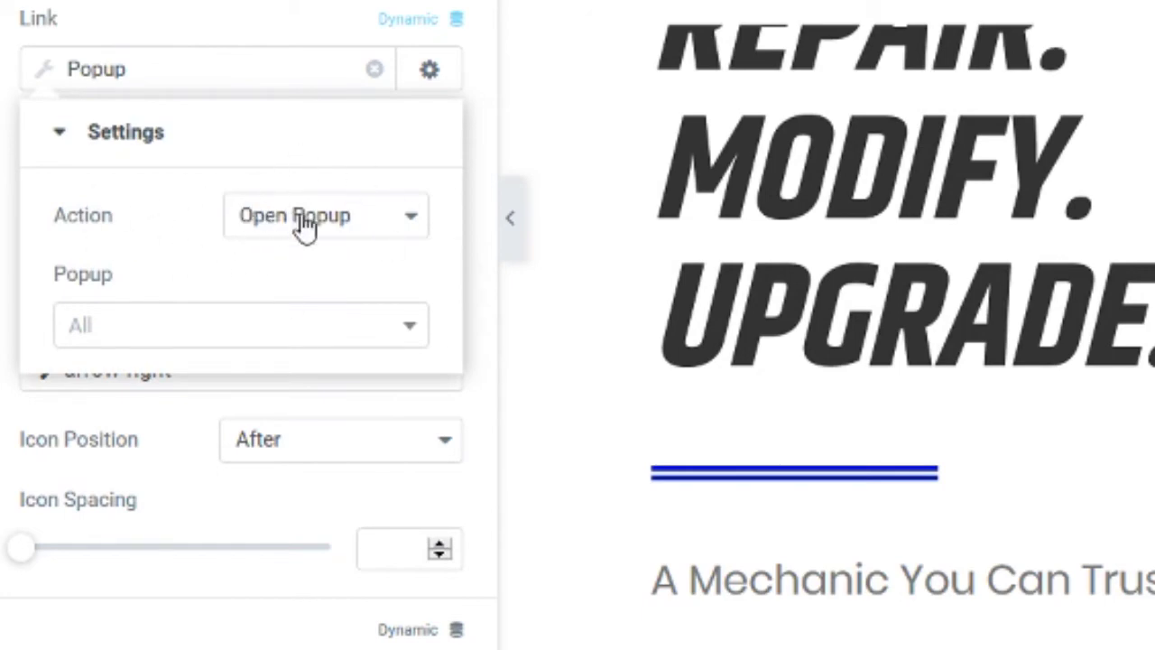
click(241, 325)
text(s)
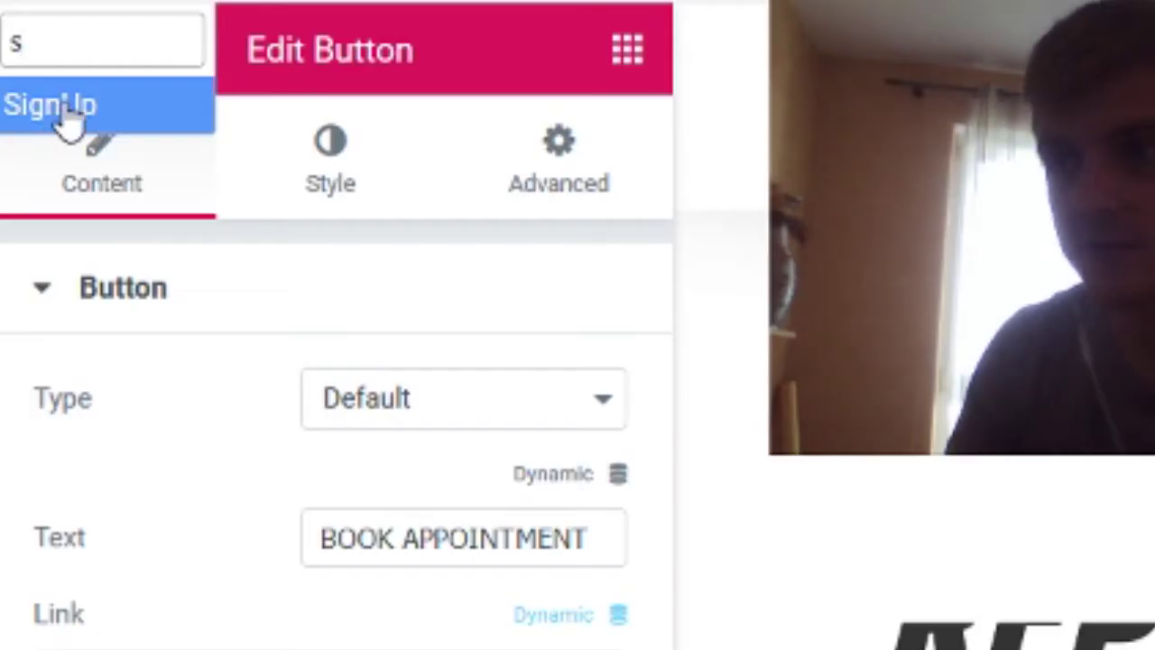
click(70, 126)
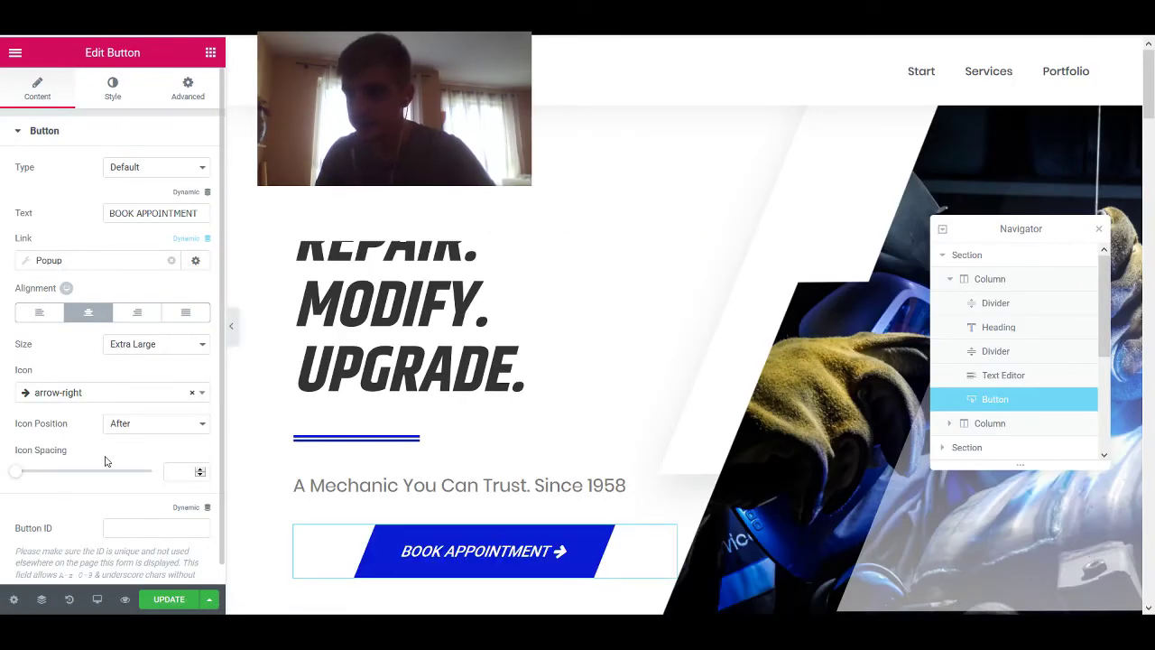
click(169, 599)
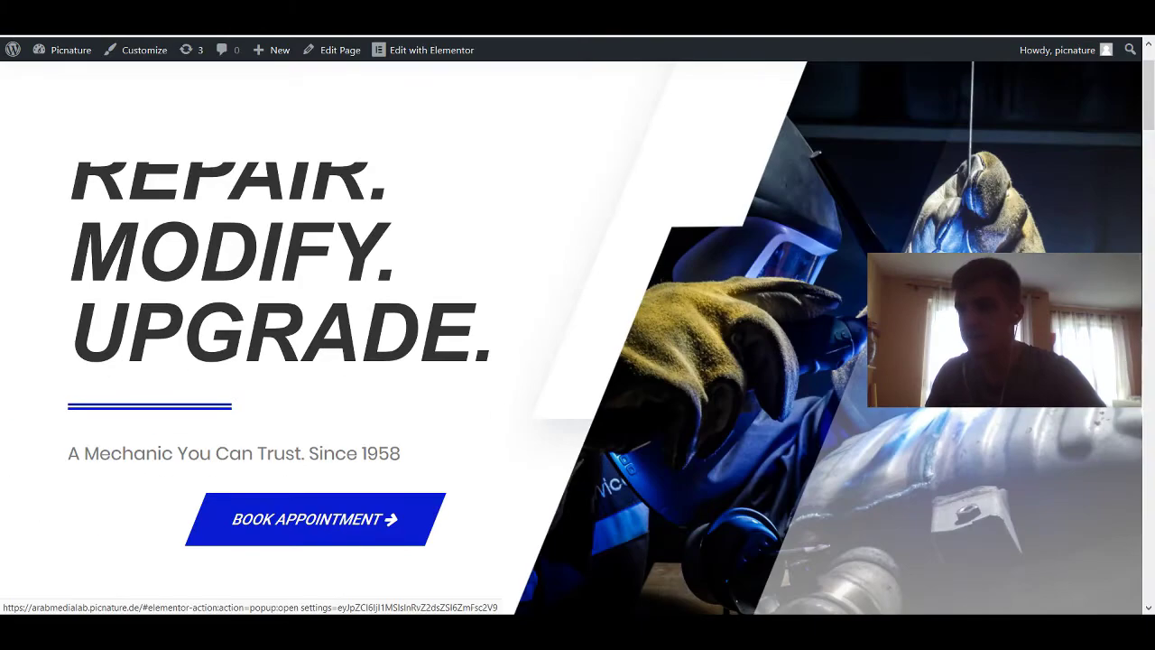
Test the BOOK APPOINTMENT button on the live page by opening and closing the popup
click(303, 511)
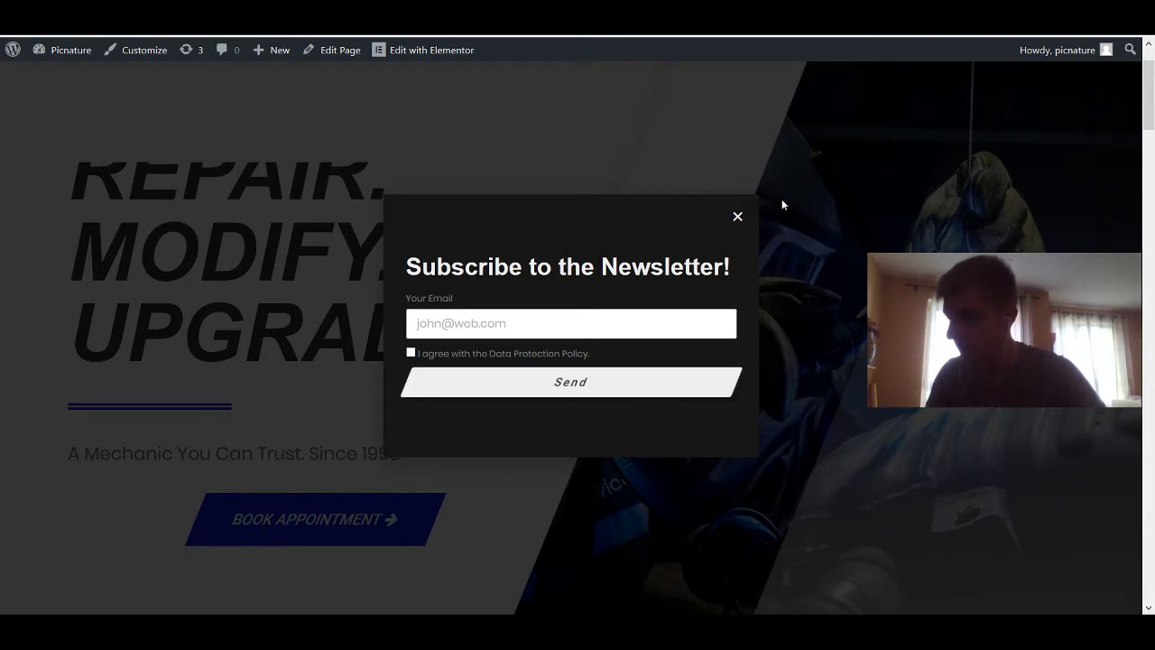
click(739, 216)
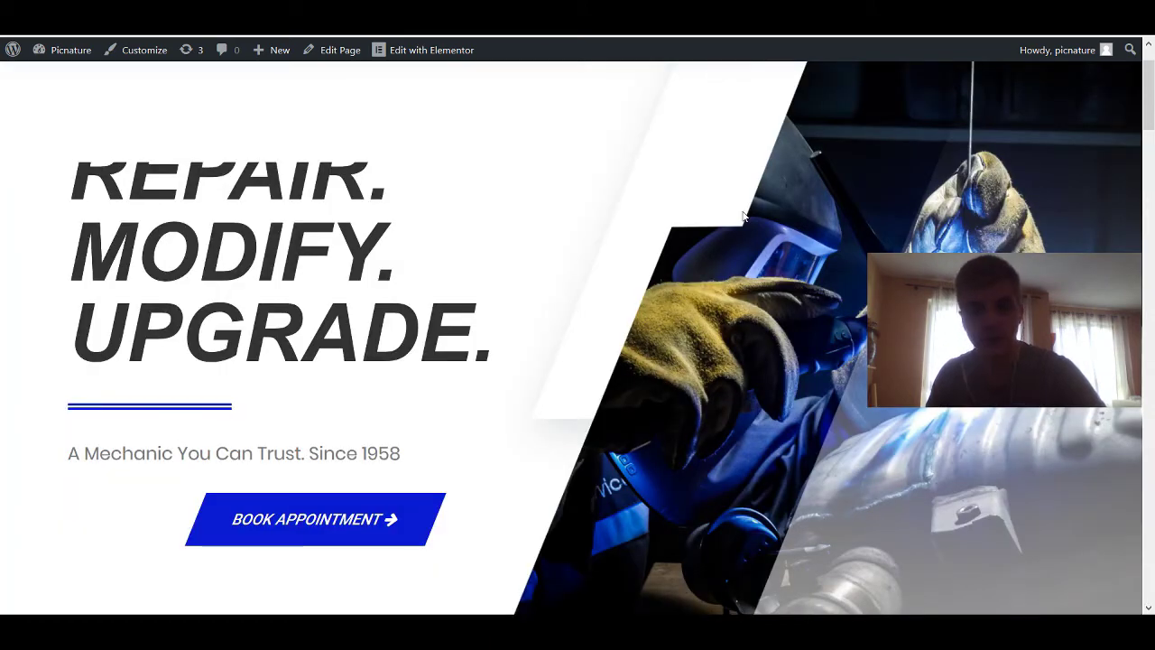
scroll(297, 256, down, 1)
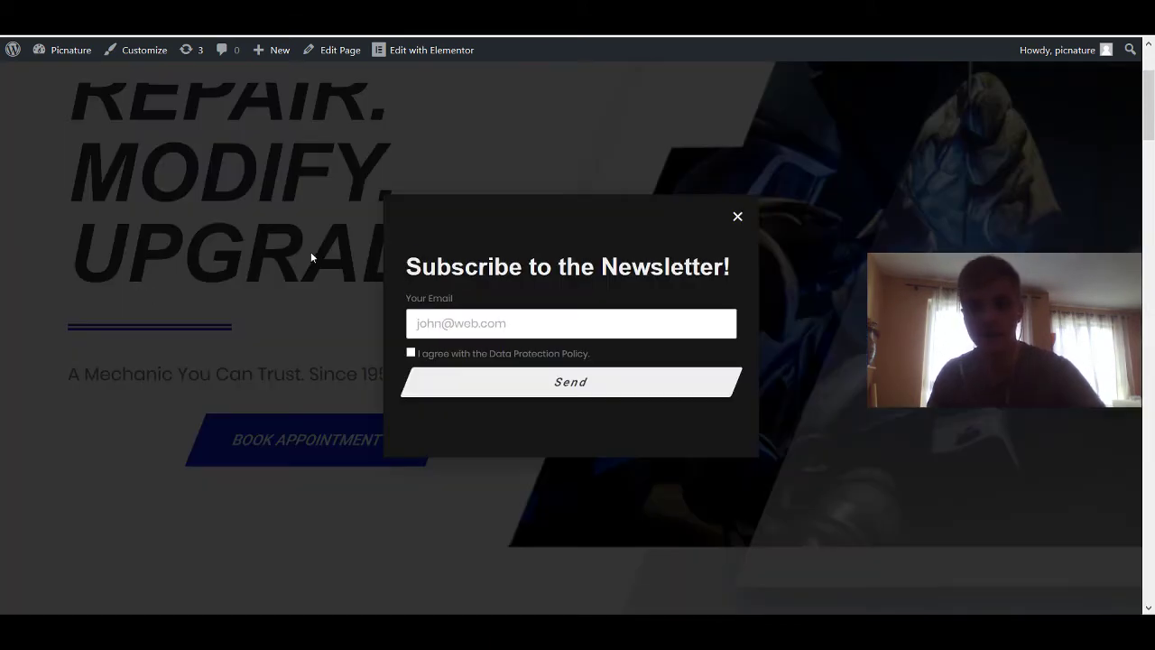
click(312, 253)
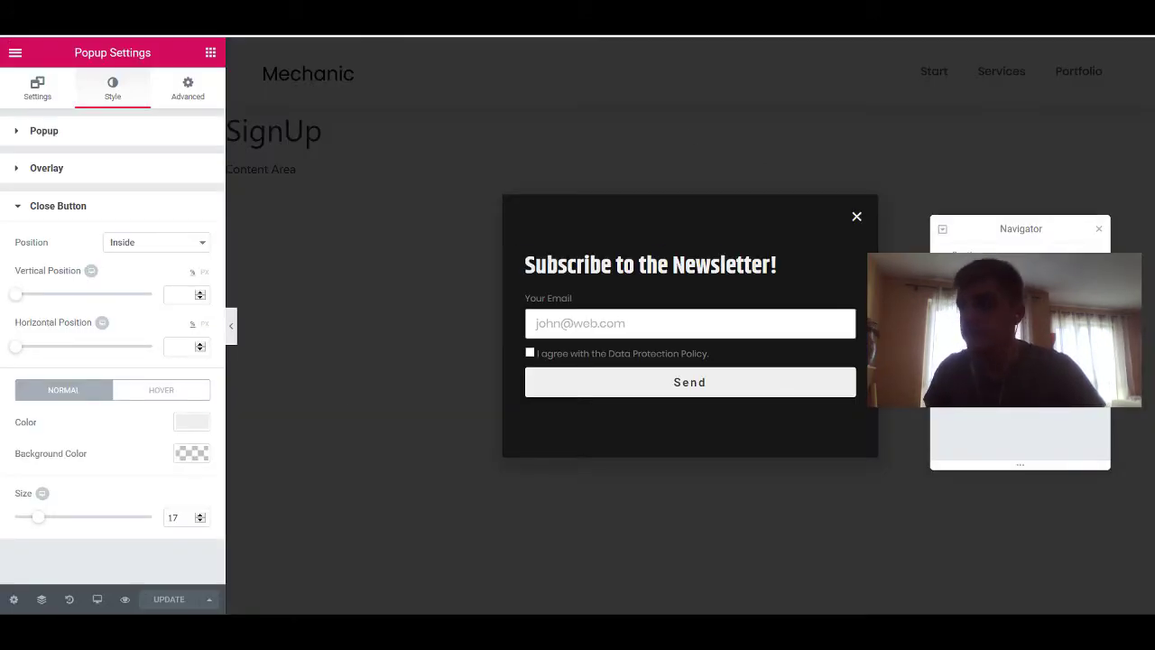
Set the popup's display condition to include Singular, Pages, Beispiel-Seite
click(214, 598)
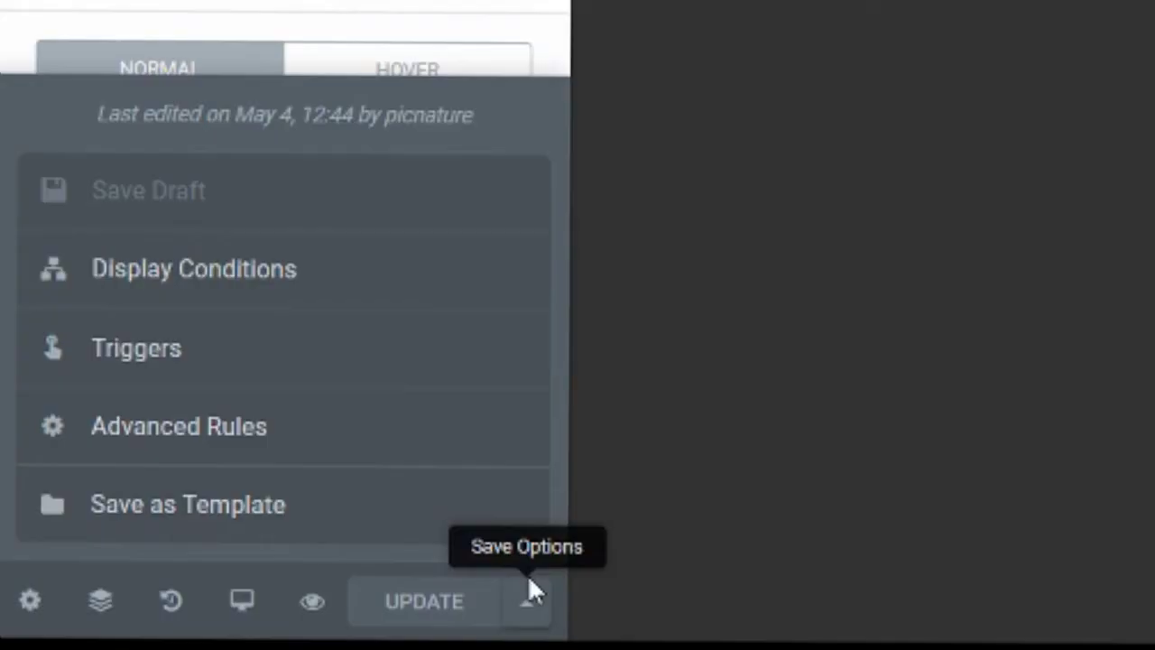
click(134, 484)
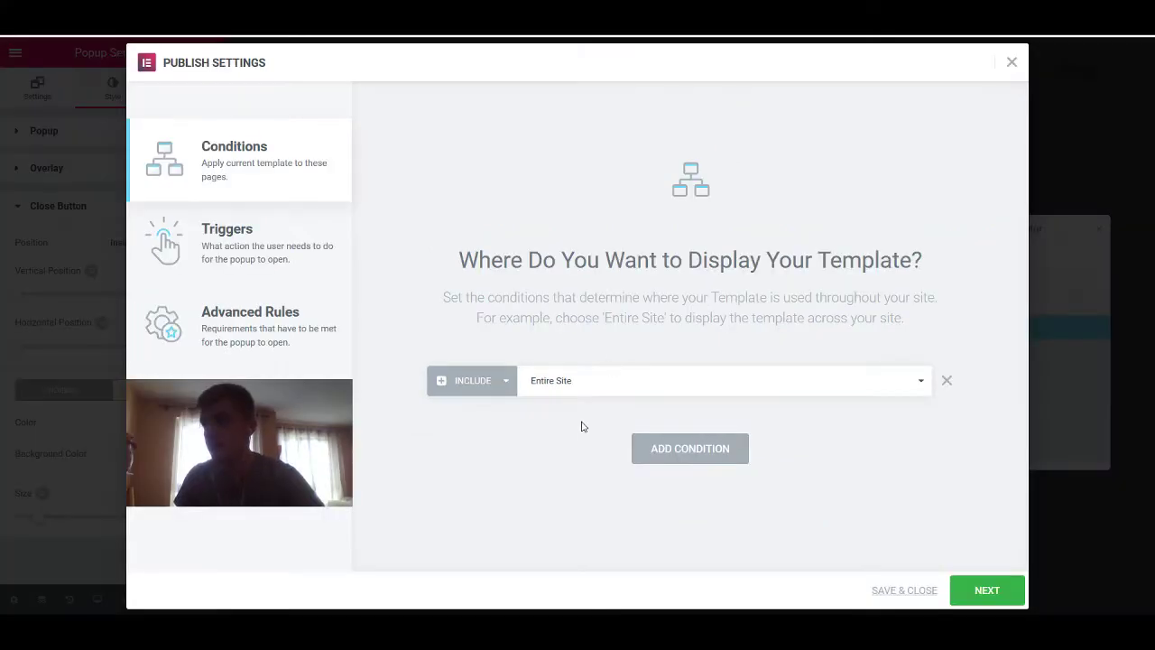
click(684, 387)
click(710, 392)
click(858, 380)
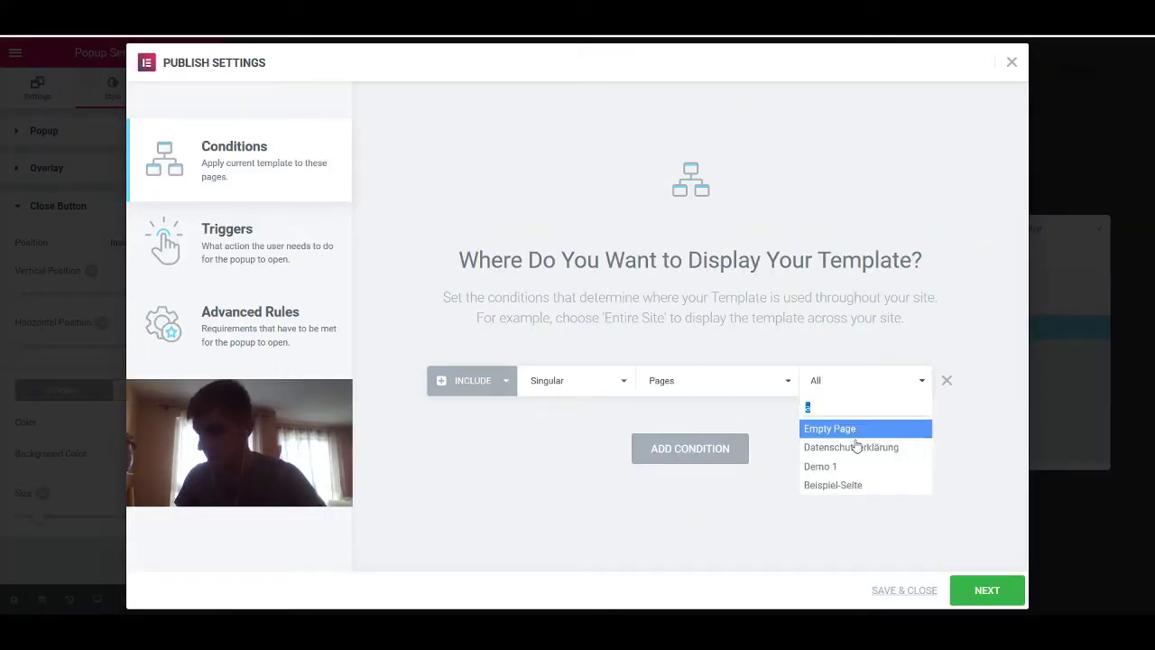
click(858, 448)
click(864, 384)
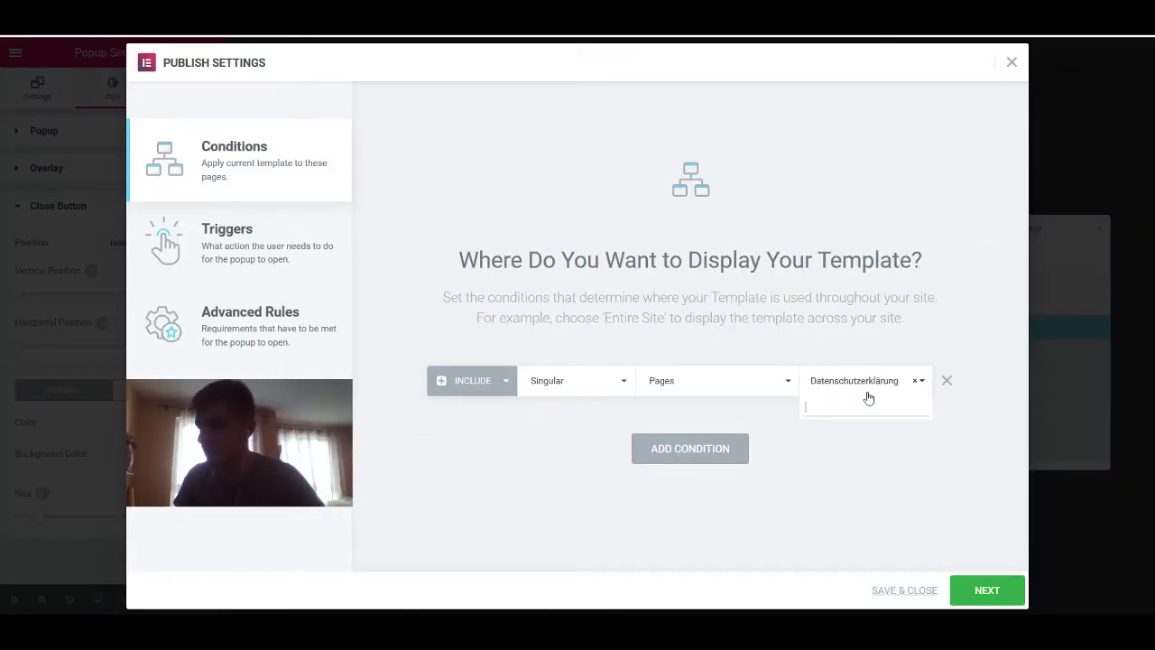
click(833, 484)
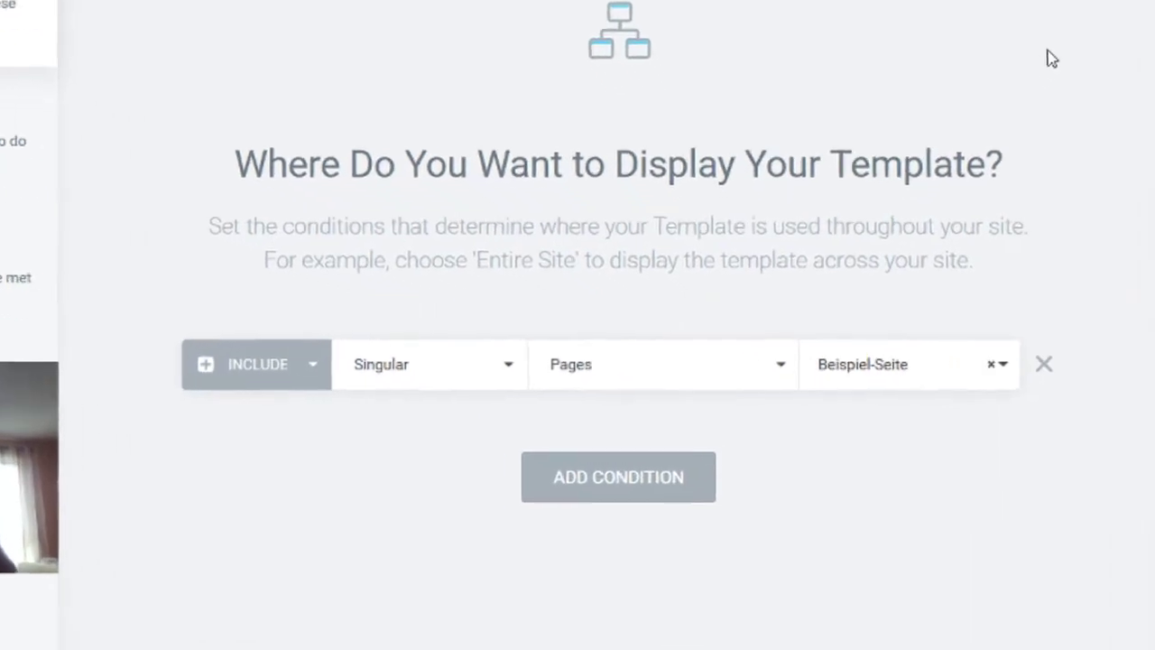
Enable the popup's On Page Load trigger with a delay of 2 seconds
click(977, 580)
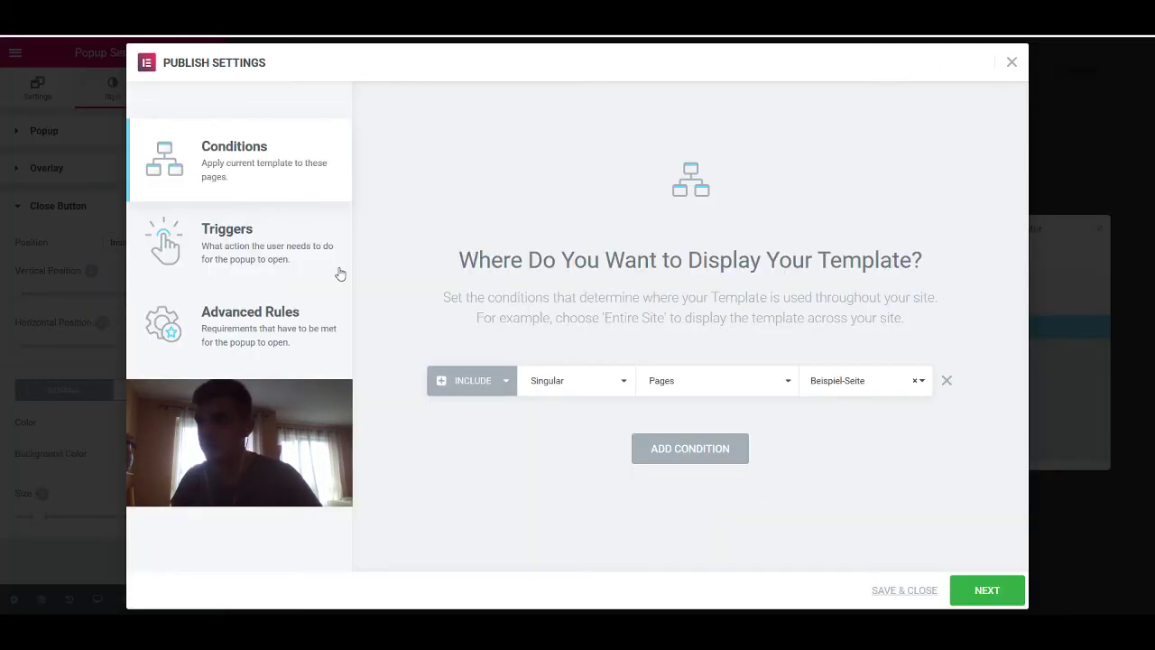
click(245, 249)
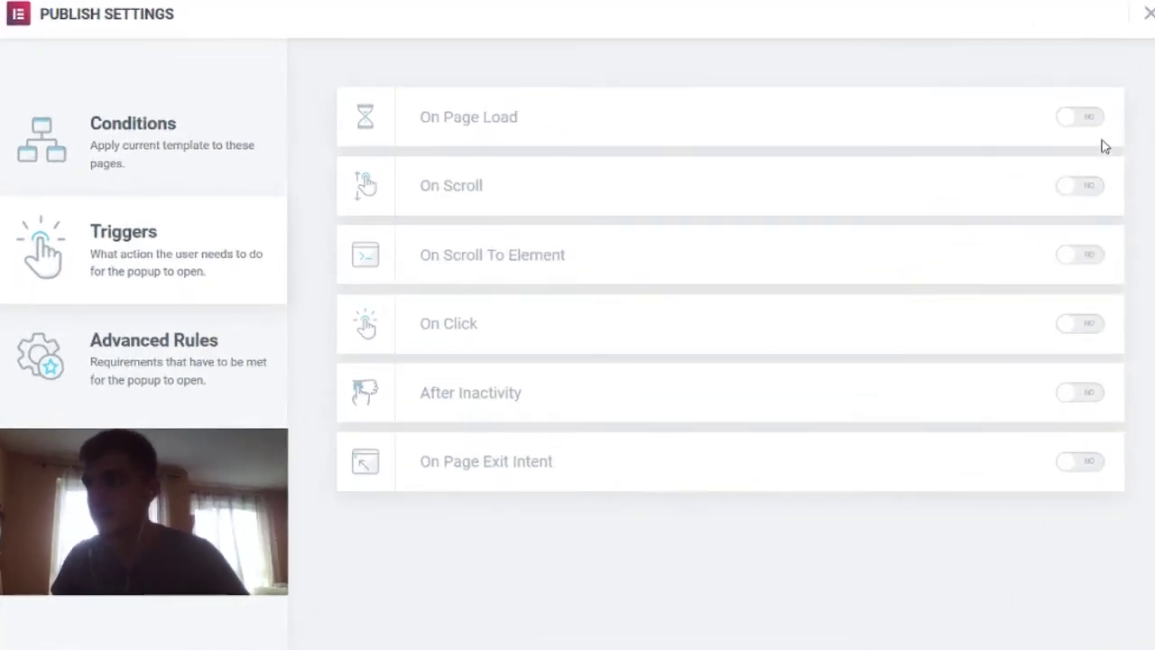
click(1081, 117)
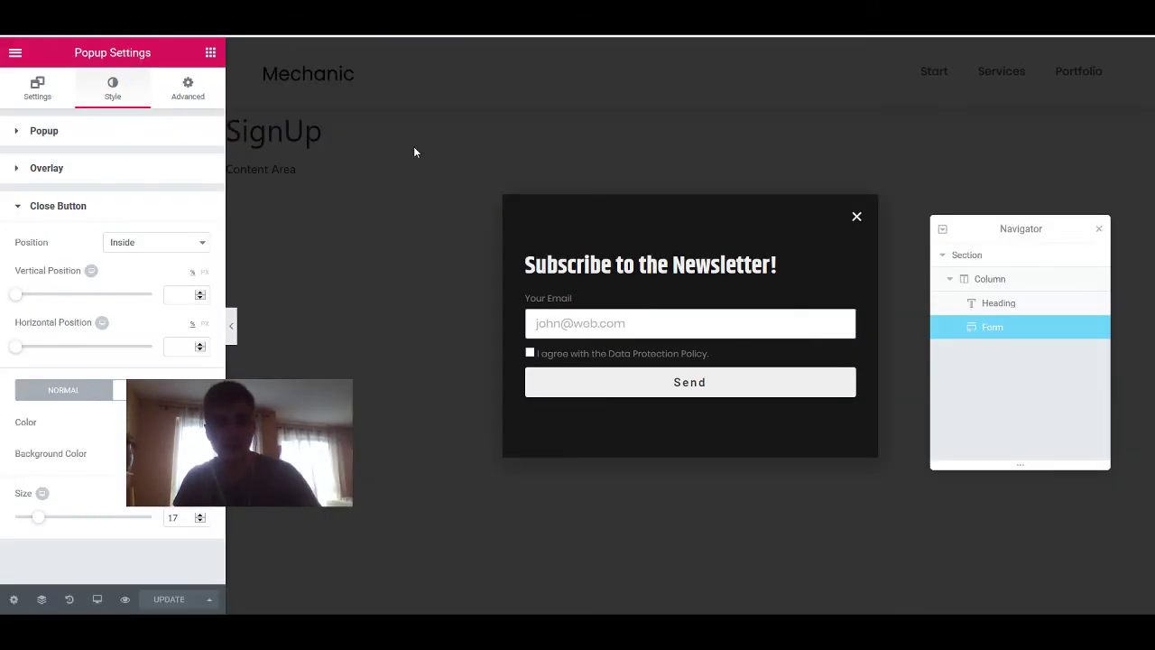
Try the popup's On Scroll trigger by scrolling the live page, and re-enable On Page Load within 2 seconds
click(210, 599)
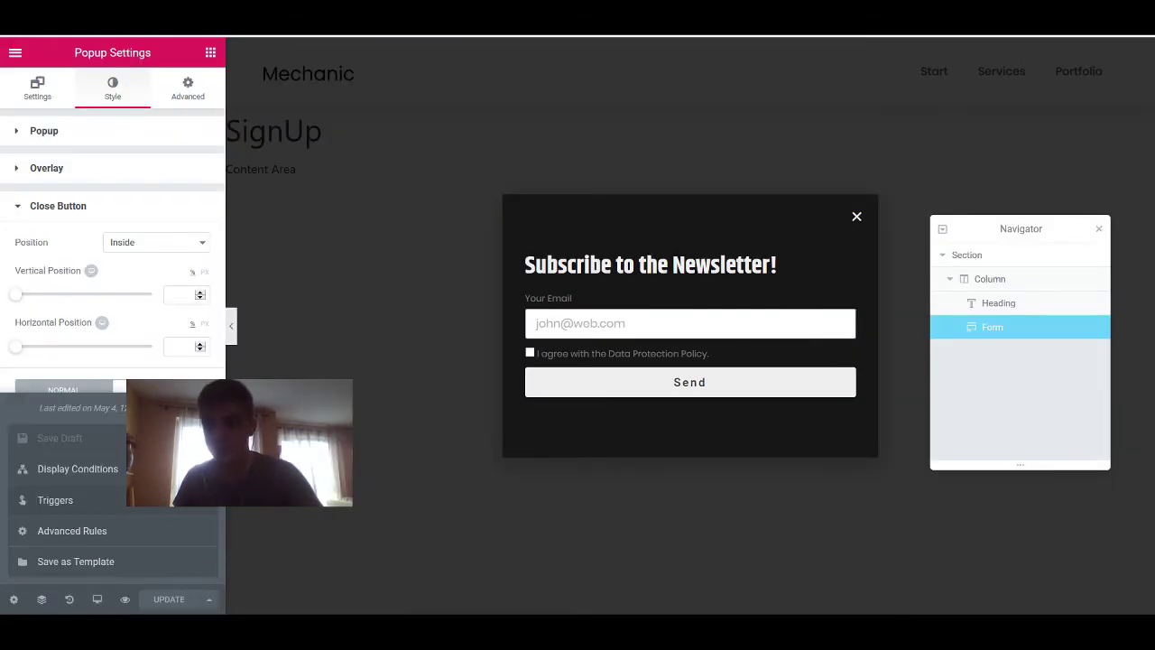
click(77, 468)
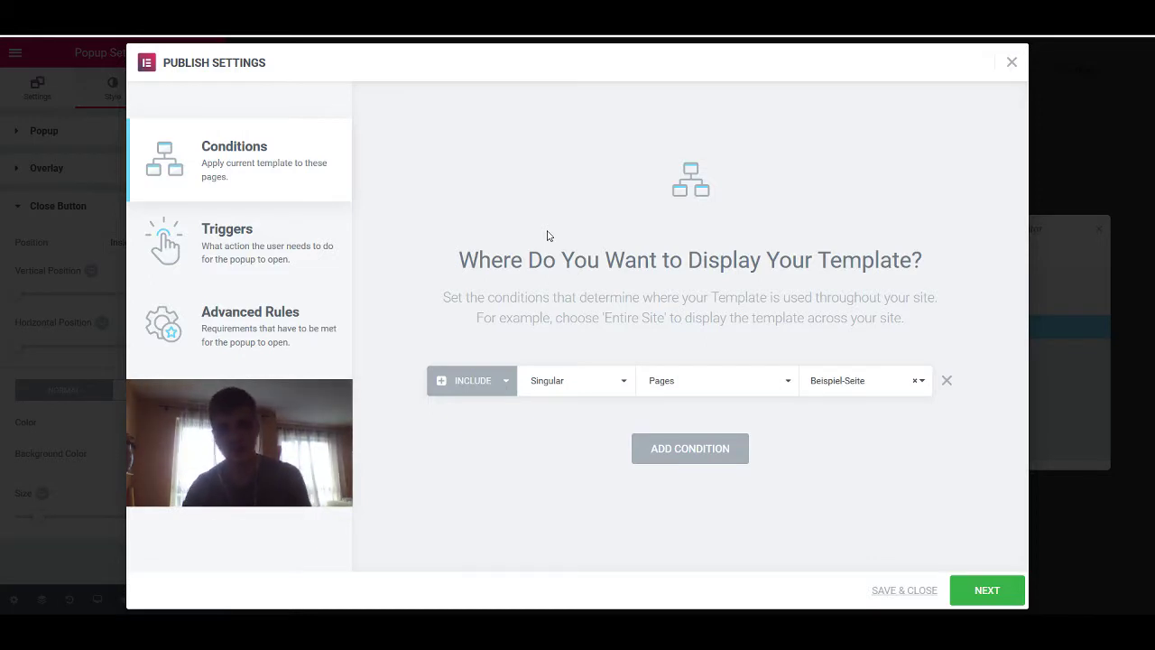
click(279, 237)
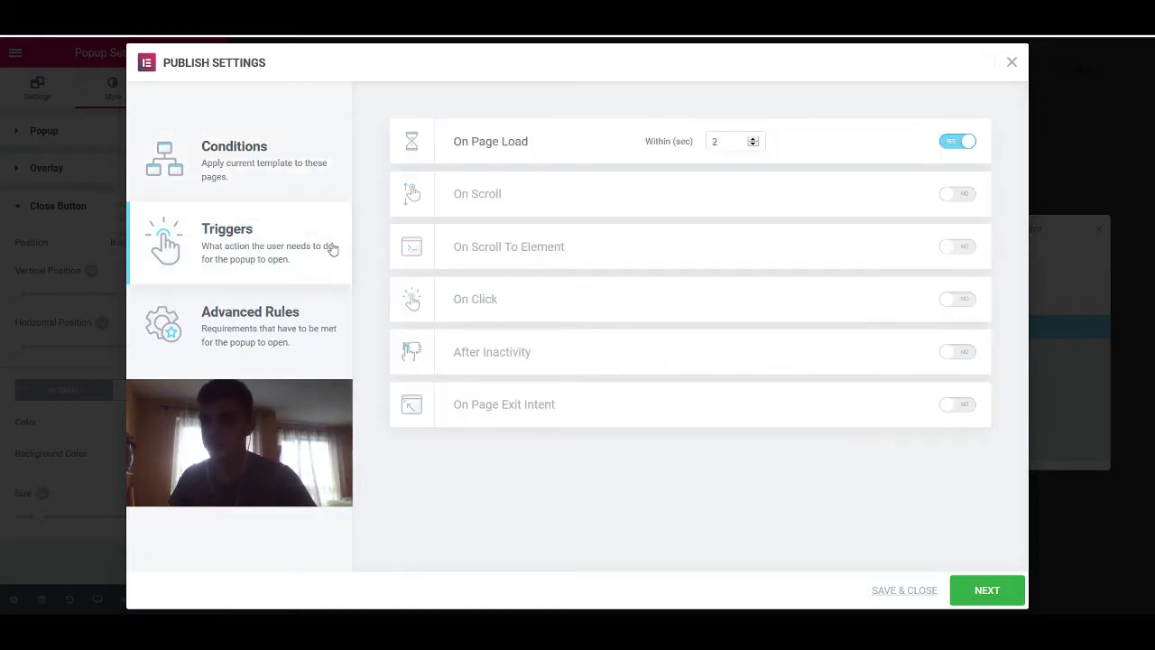
click(955, 195)
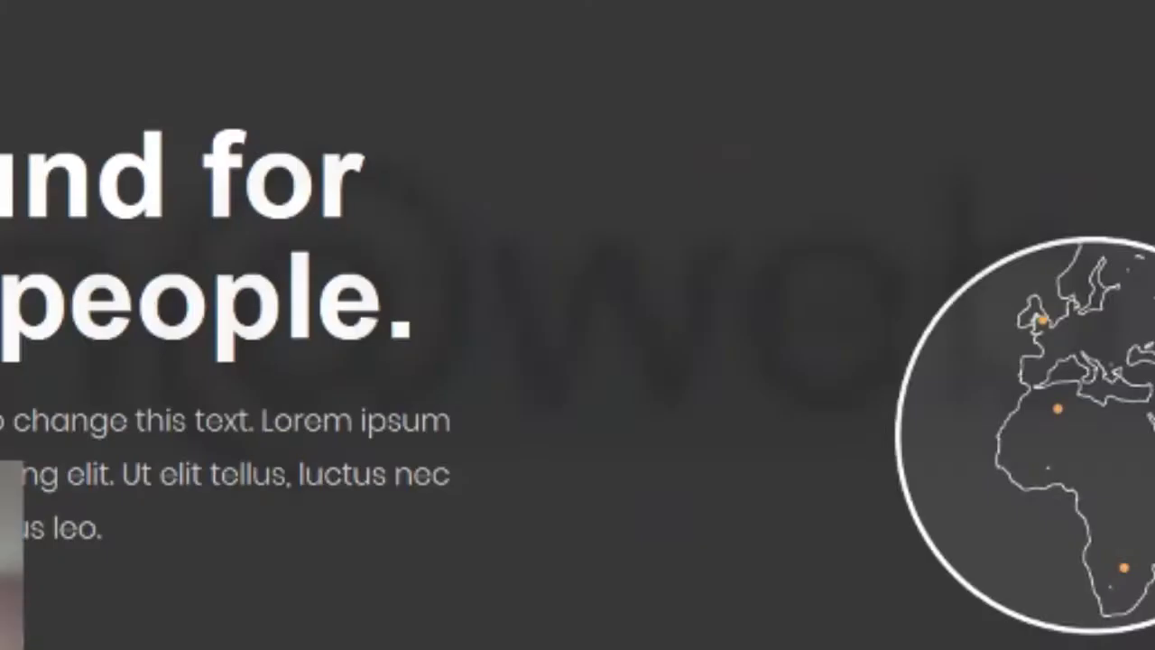
scroll(281, 248, down, 1)
scroll(281, 268, down, 4)
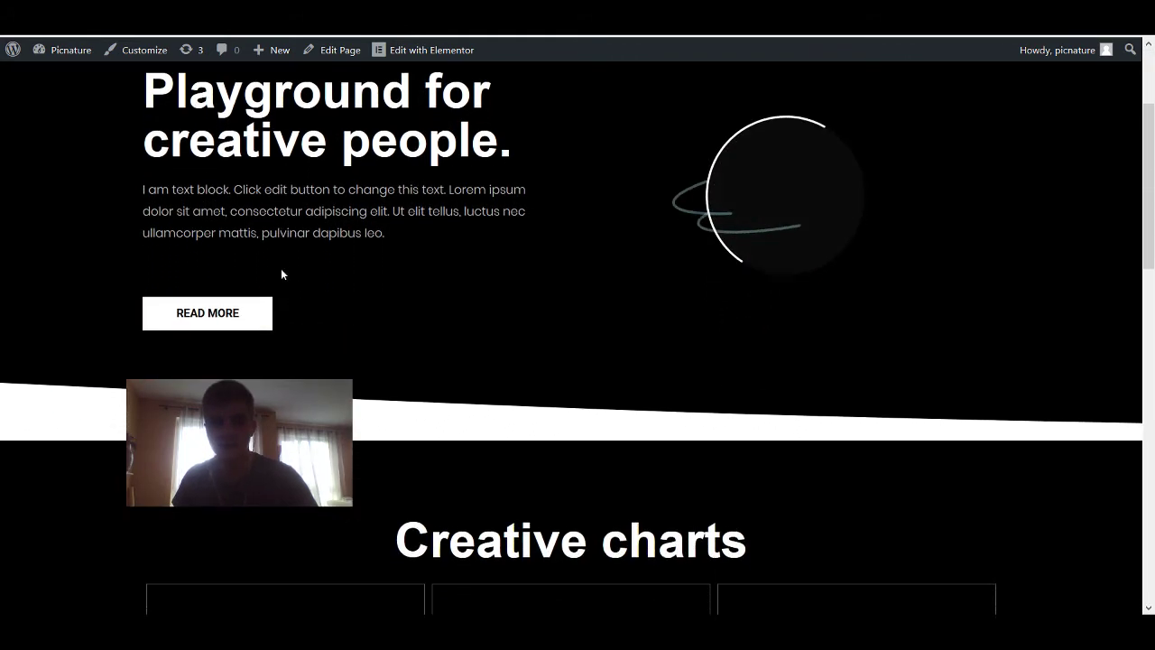
scroll(280, 268, down, 4)
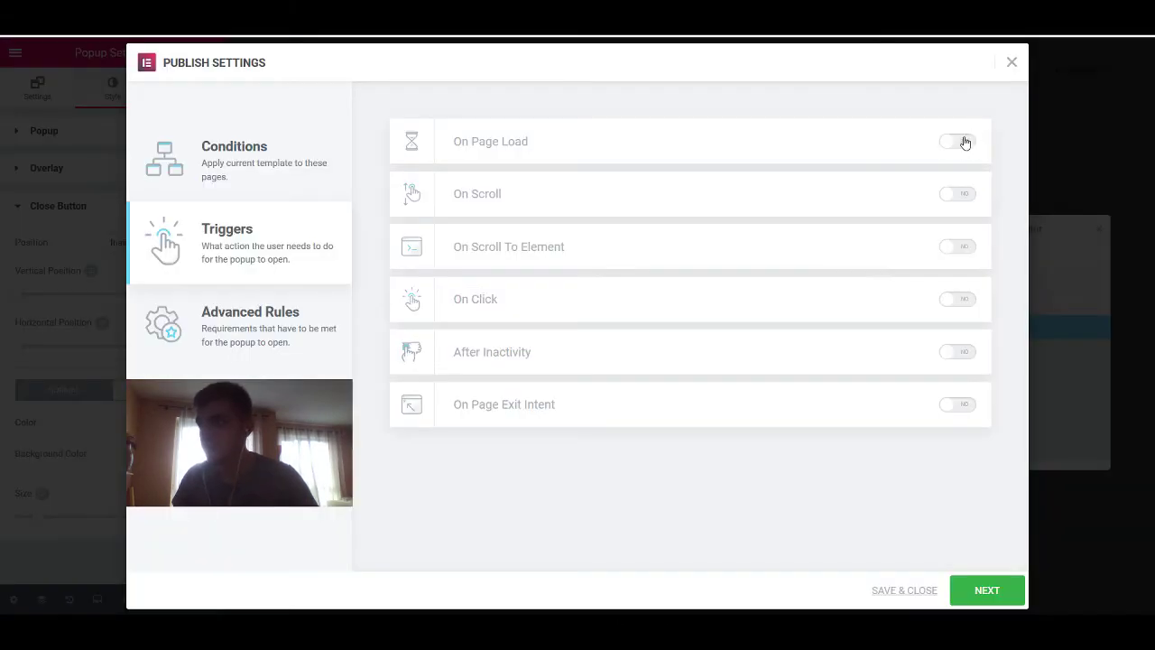
click(958, 142)
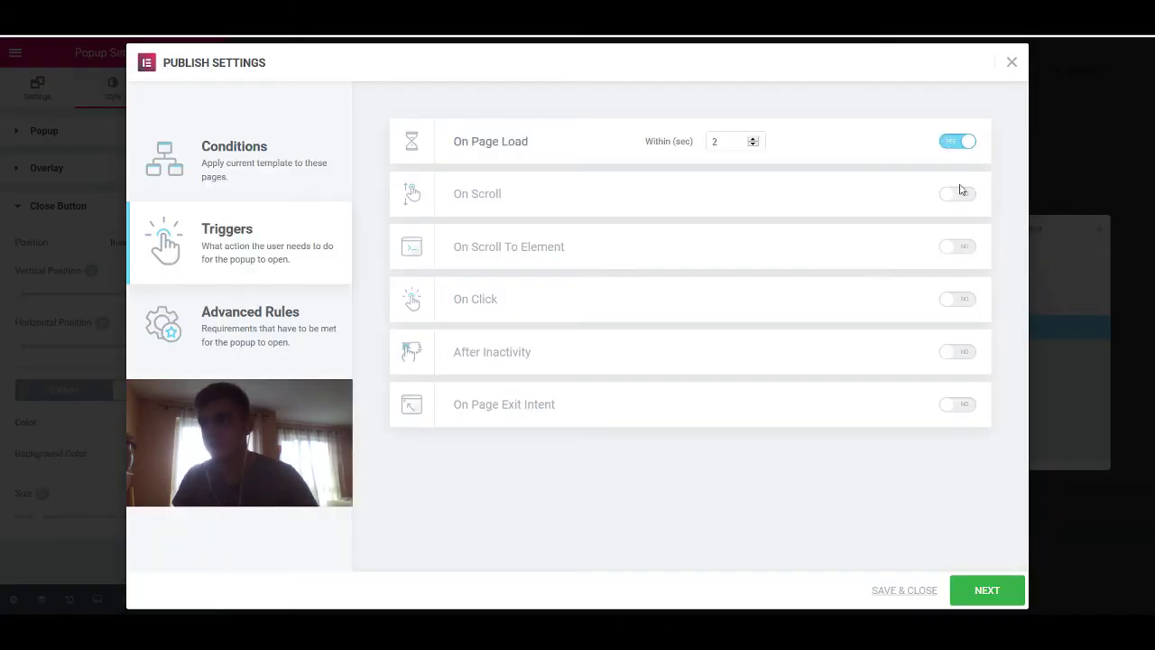
Turn off the On Page Load trigger and try the popup's On Click trigger on the live page
click(968, 196)
click(971, 197)
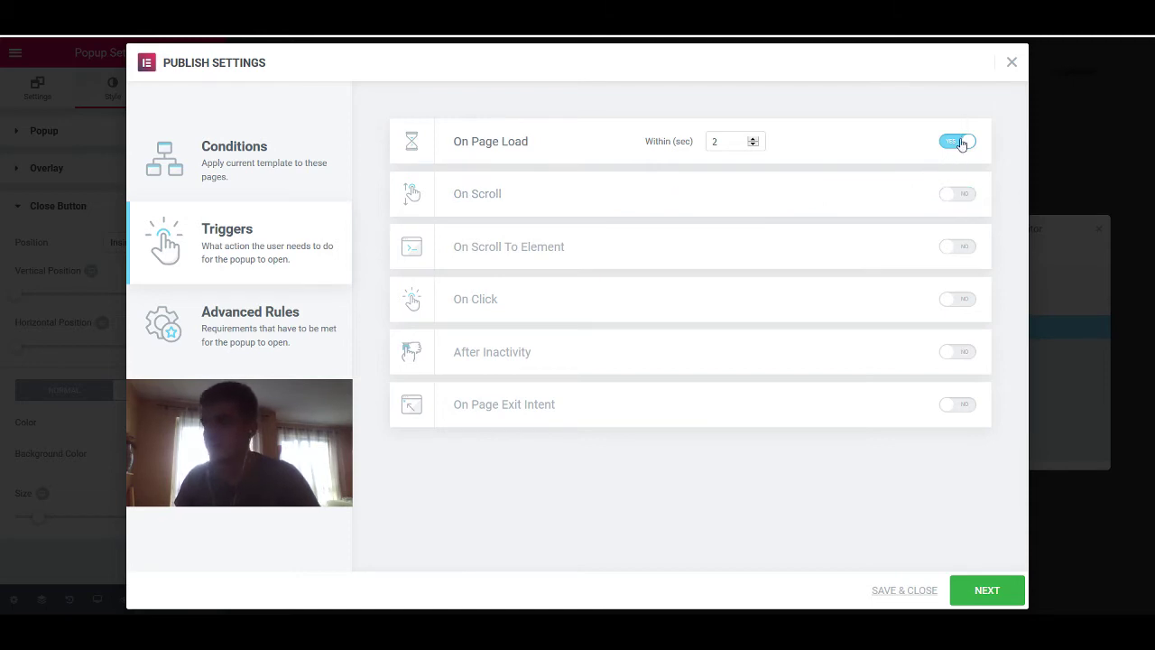
click(959, 141)
click(959, 299)
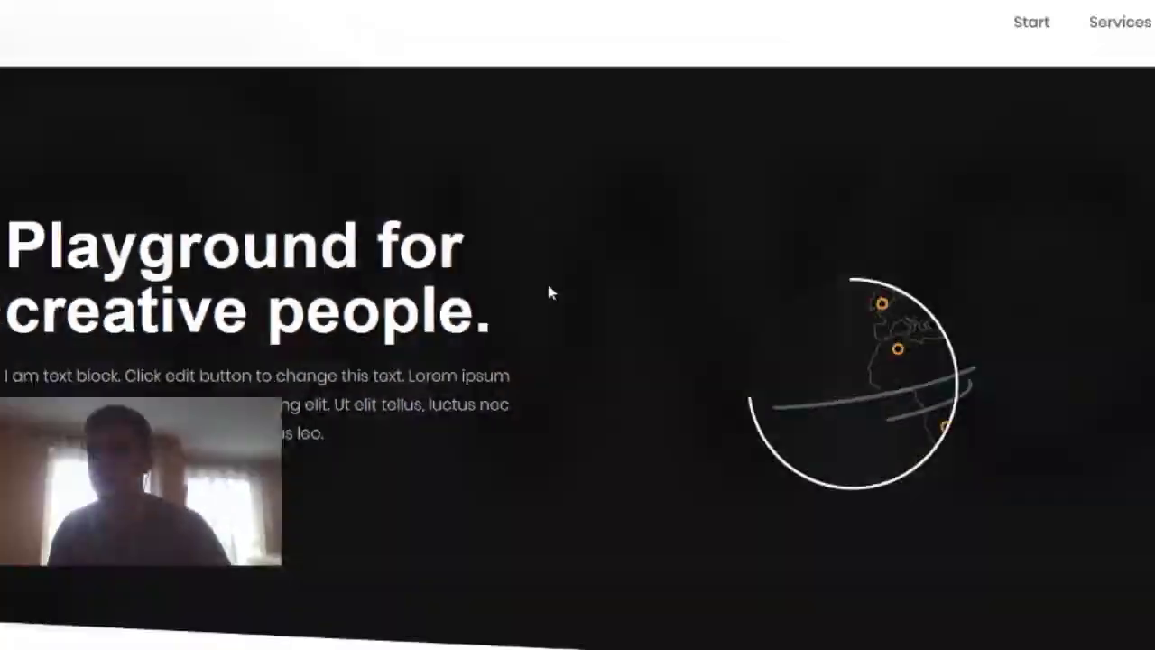
scroll(655, 340, down, 10)
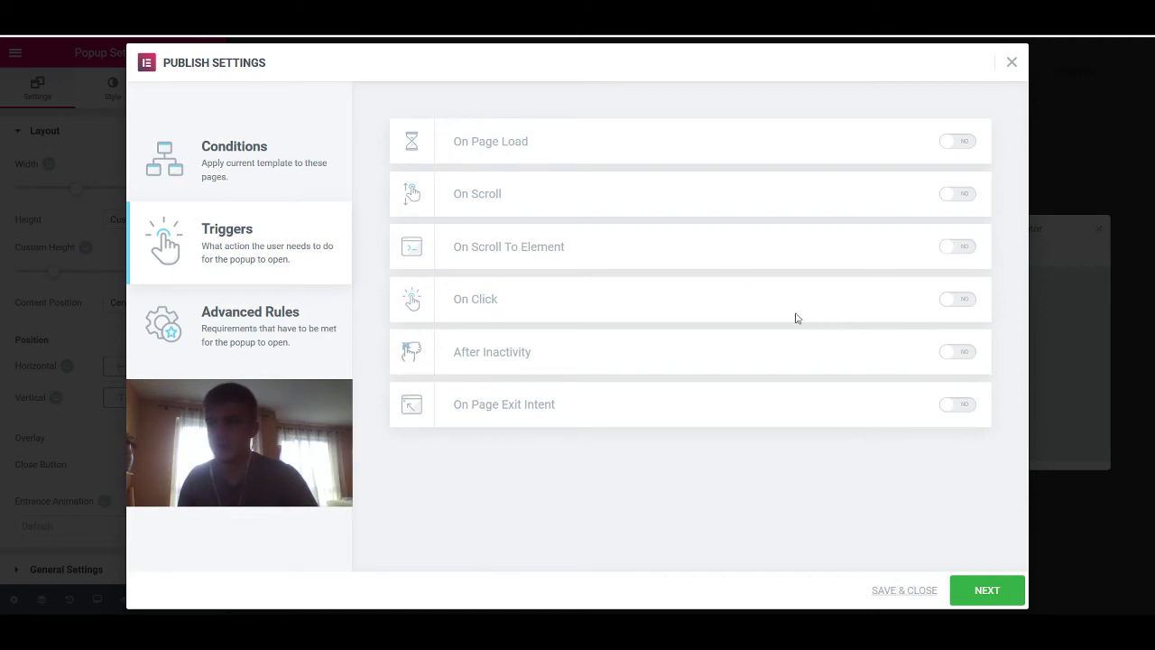
Enable the popup's On Page Exit Intent trigger and save the publish settings
click(957, 408)
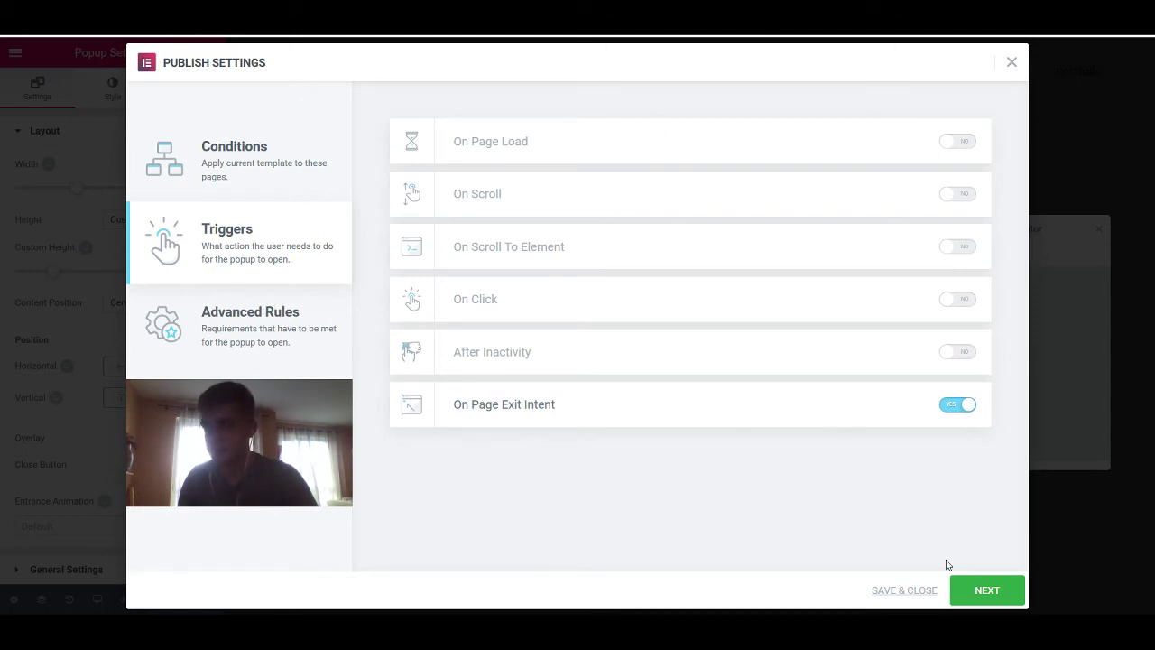
click(905, 590)
Delete the sign-up form from the popup and change its heading to "NO!! DONT GO!!!"
click(650, 266)
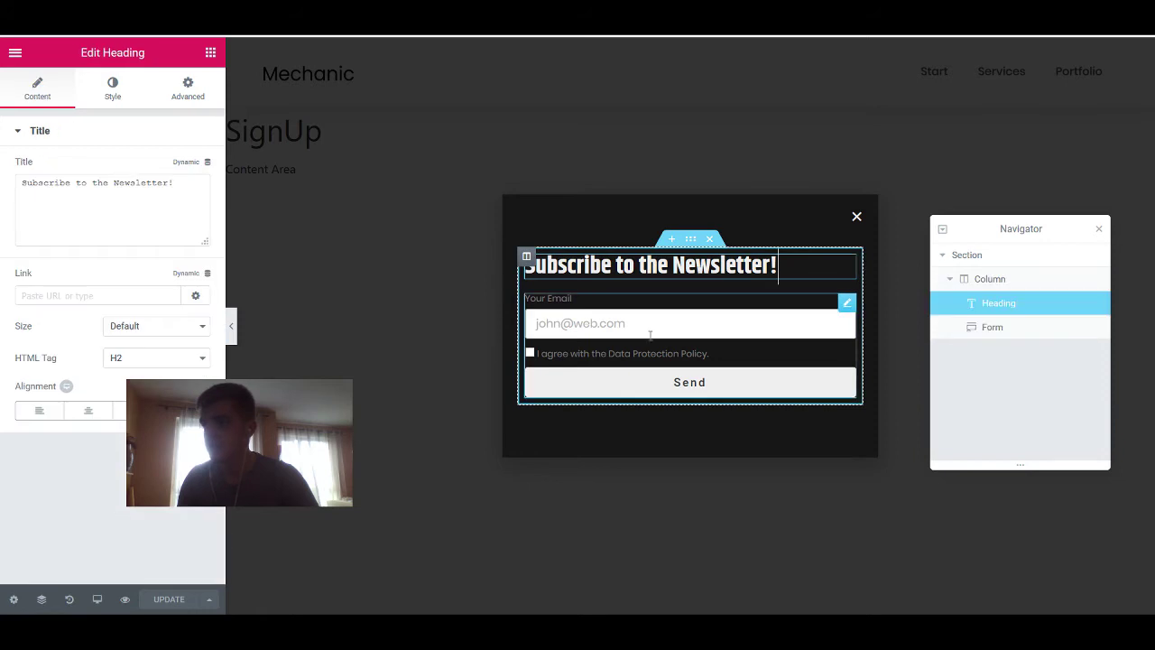
right_click(681, 330)
click(740, 551)
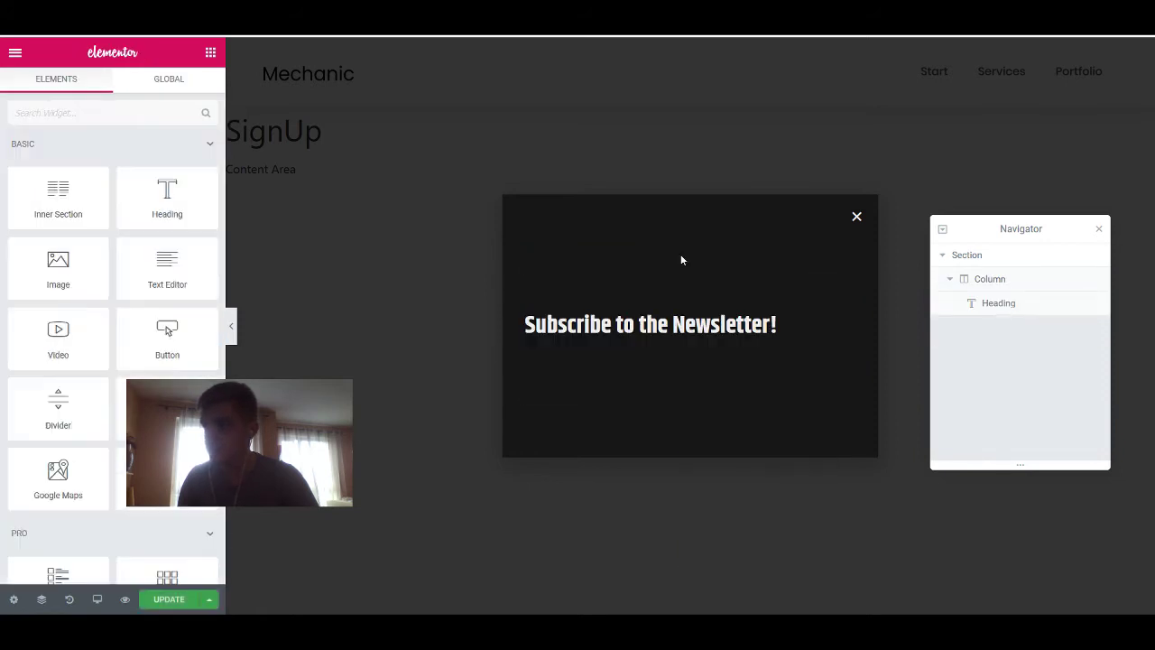
click(650, 324)
drag(20, 183, 174, 184)
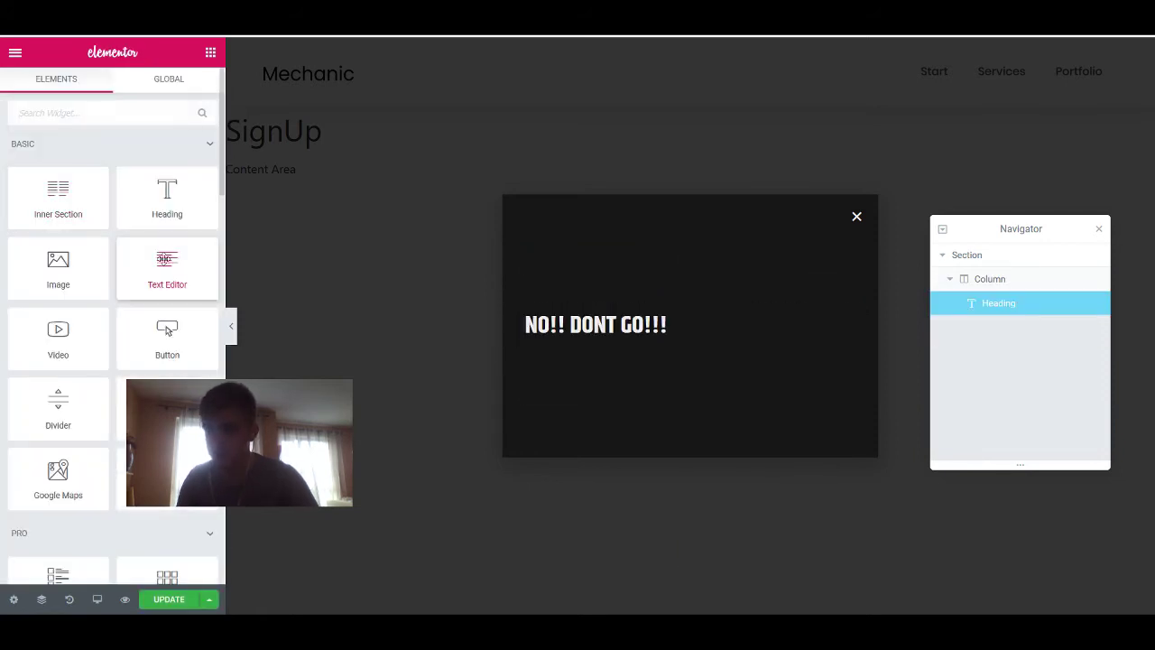
Add body text starting "Why do you want to leave the site?" and a second heading reading 50% off with code "PleaseDontGo"
drag(167, 267, 582, 337)
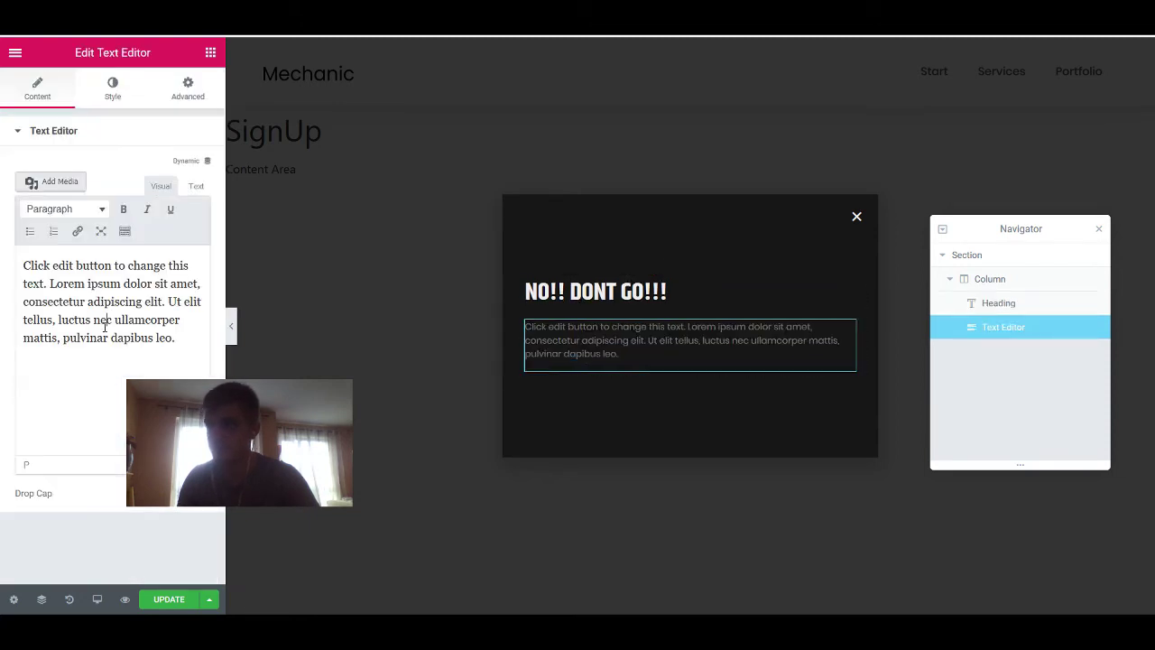
triple_click(120, 312)
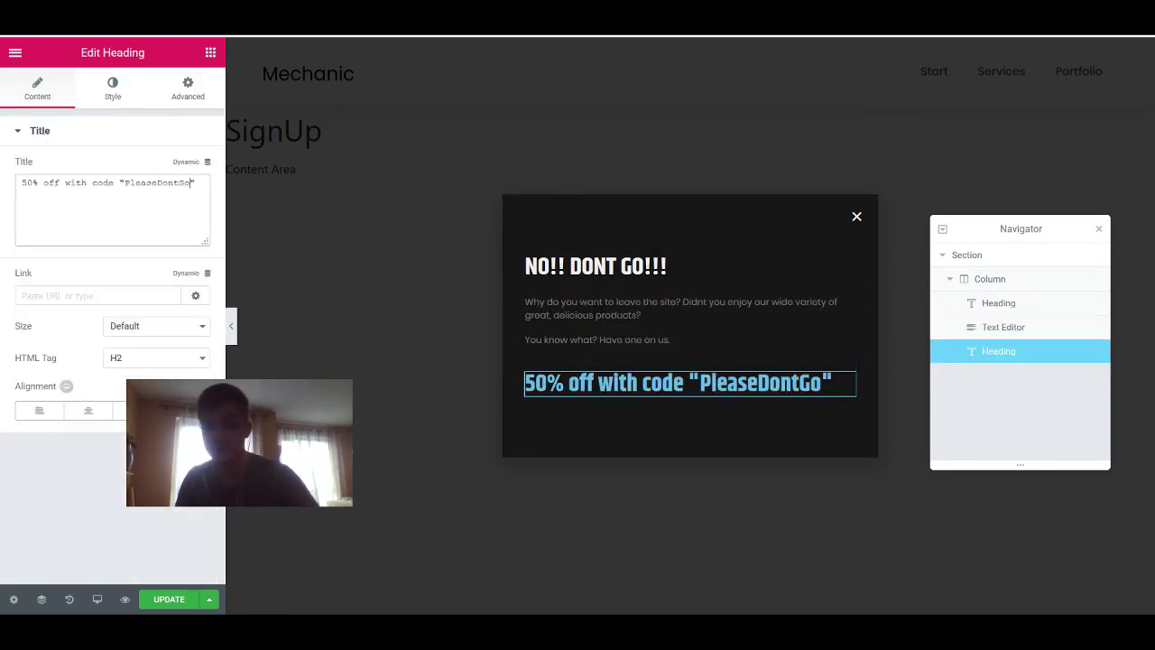
Save the edited popup with On Page Exit Intent as its only trigger
click(208, 600)
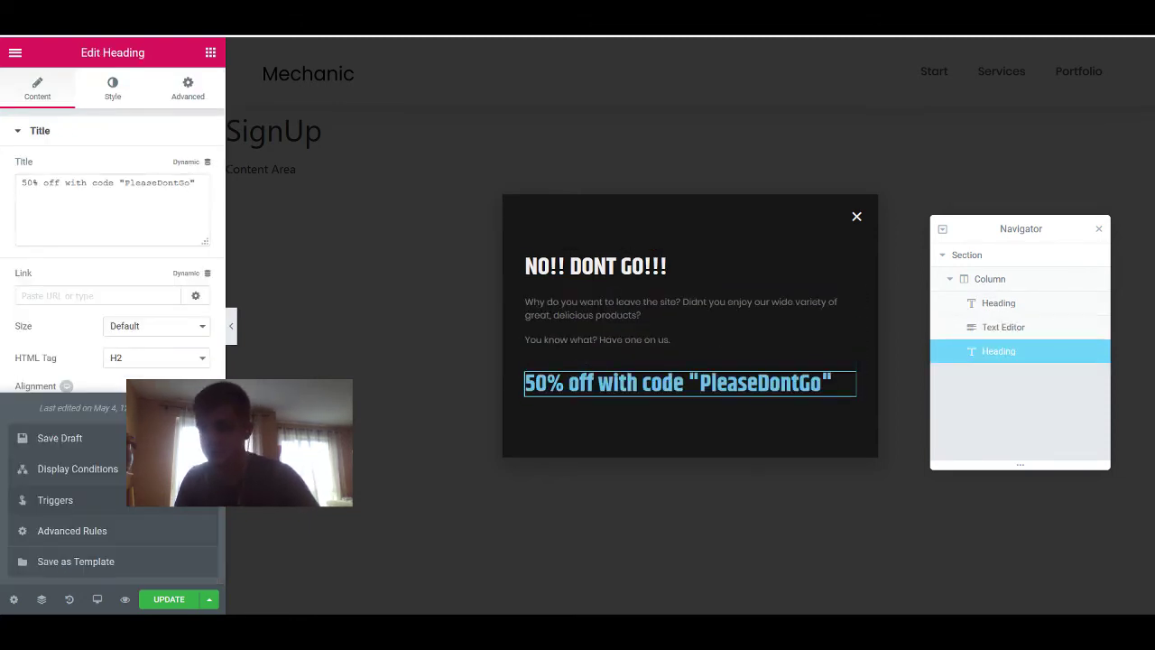
click(55, 500)
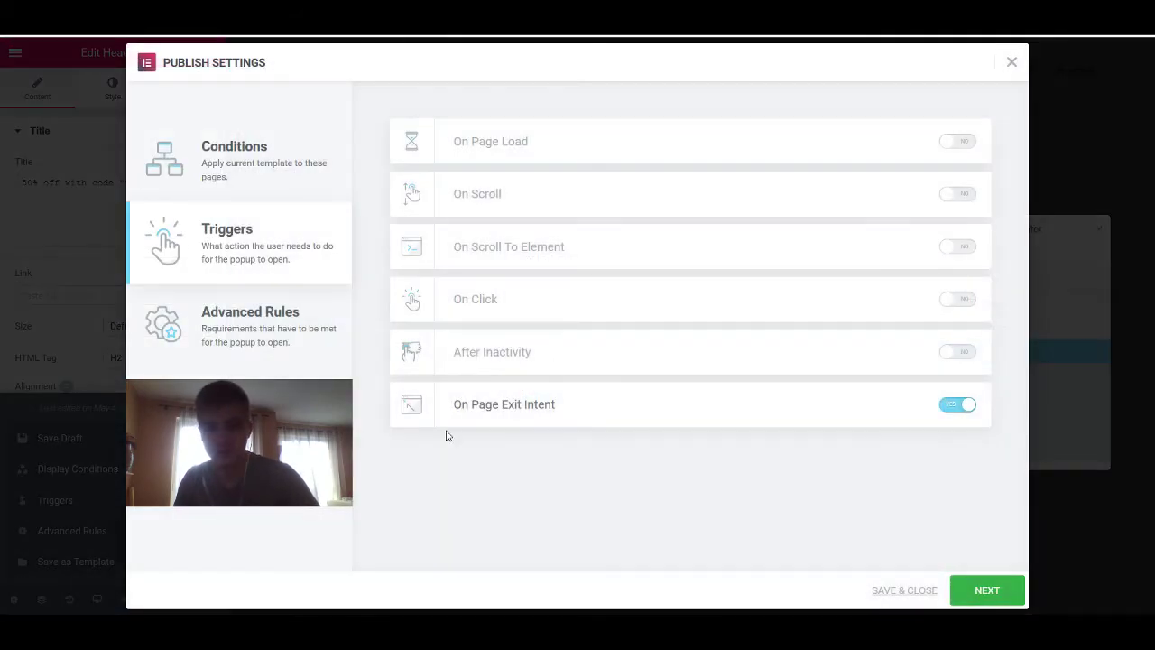
click(905, 591)
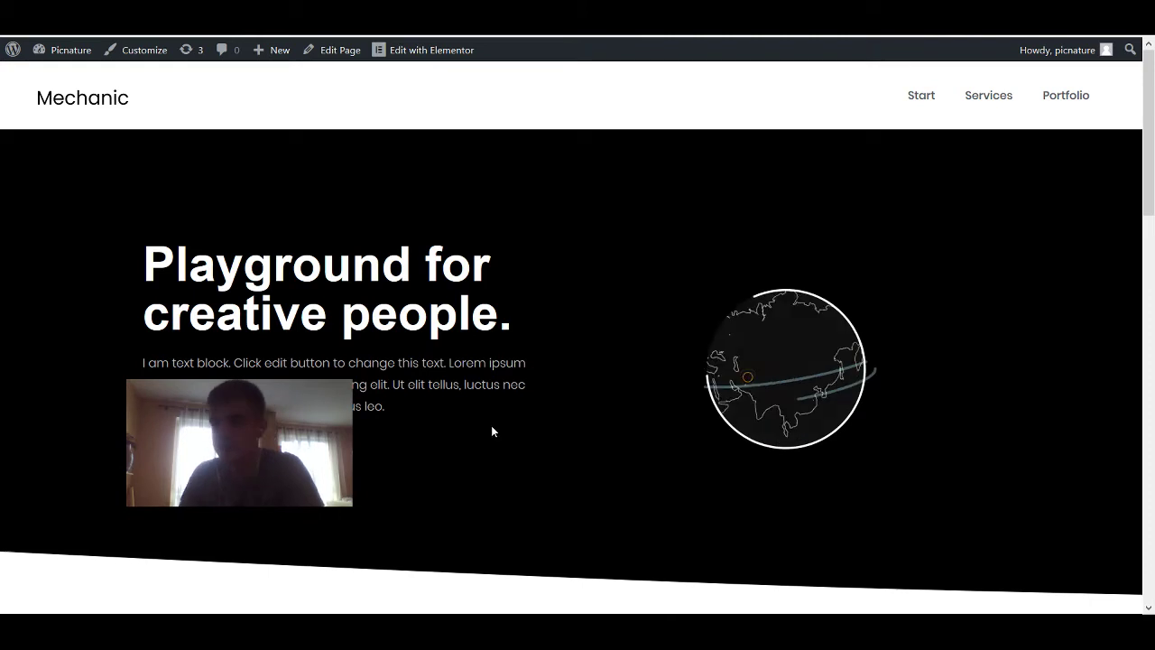
Test the exit-intent popup on the live page, highlight its discount offer text, and dismiss it
scroll(496, 420, down, 10)
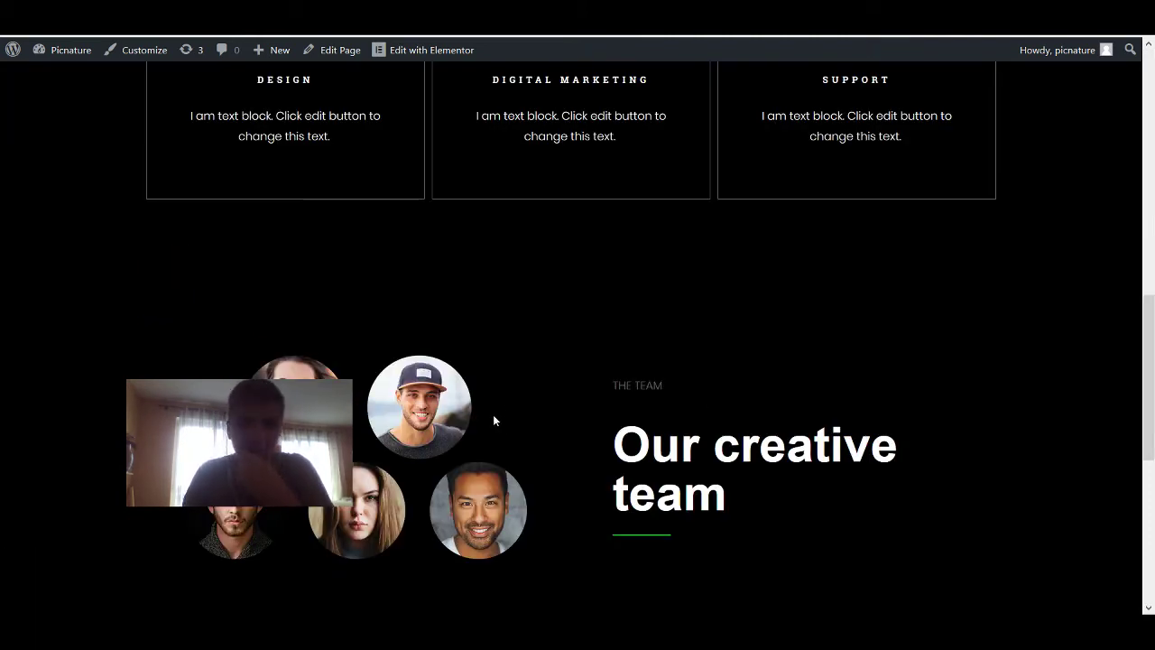
mouse_move(135, 36)
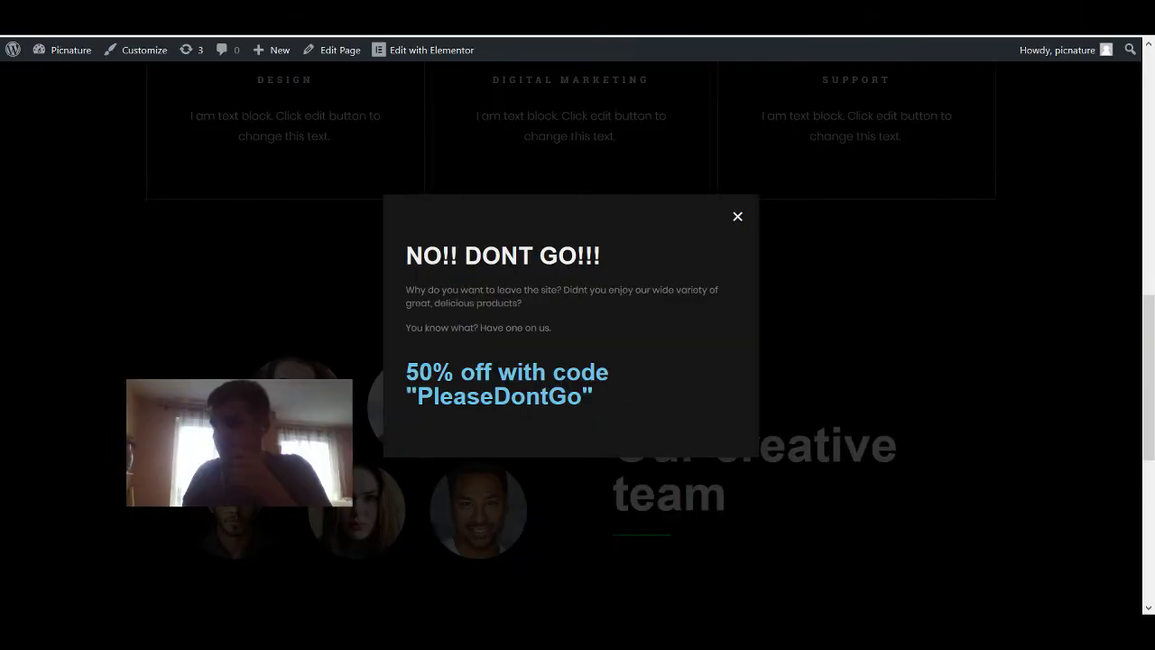
drag(462, 424, 843, 530)
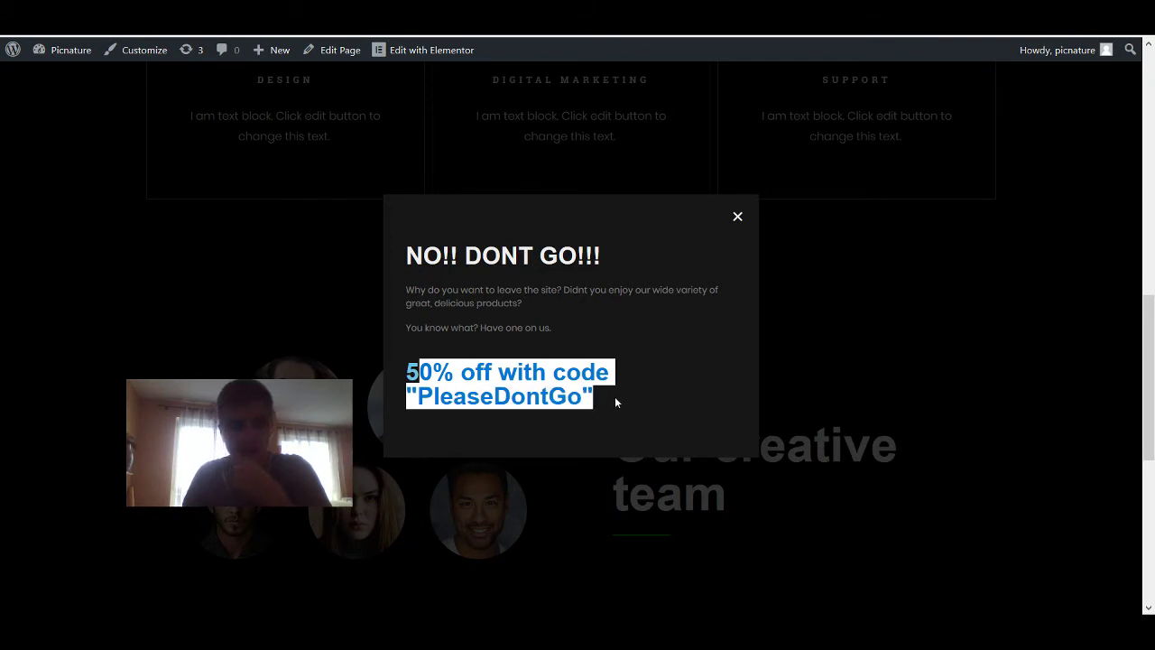
click(585, 361)
double_click(534, 389)
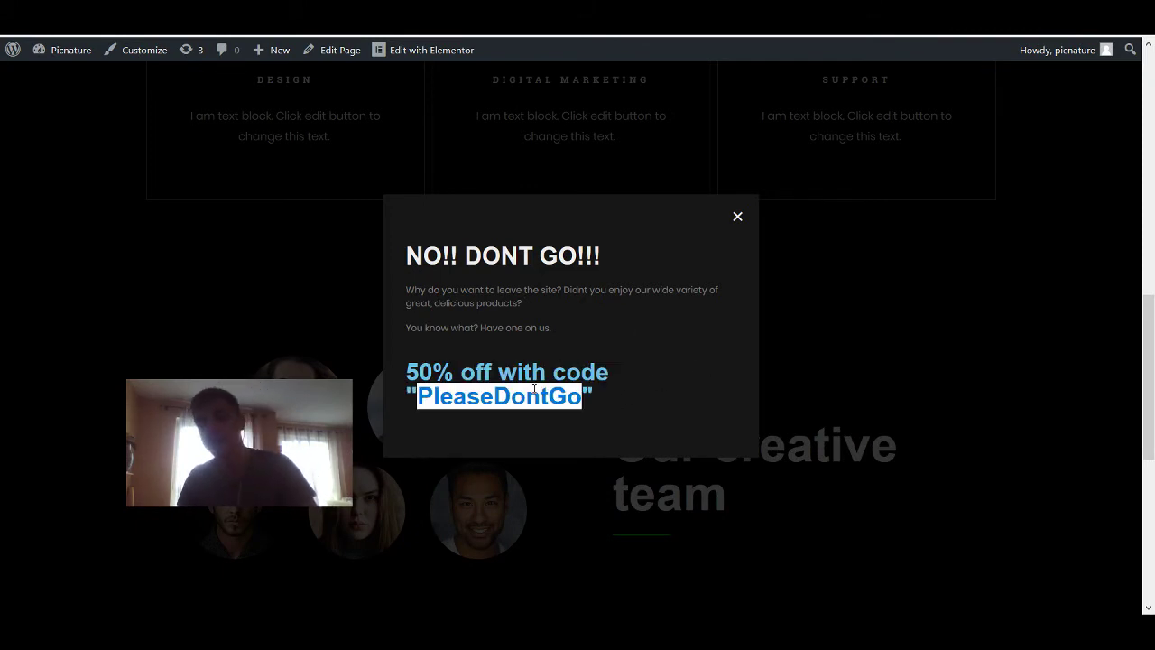
click(901, 370)
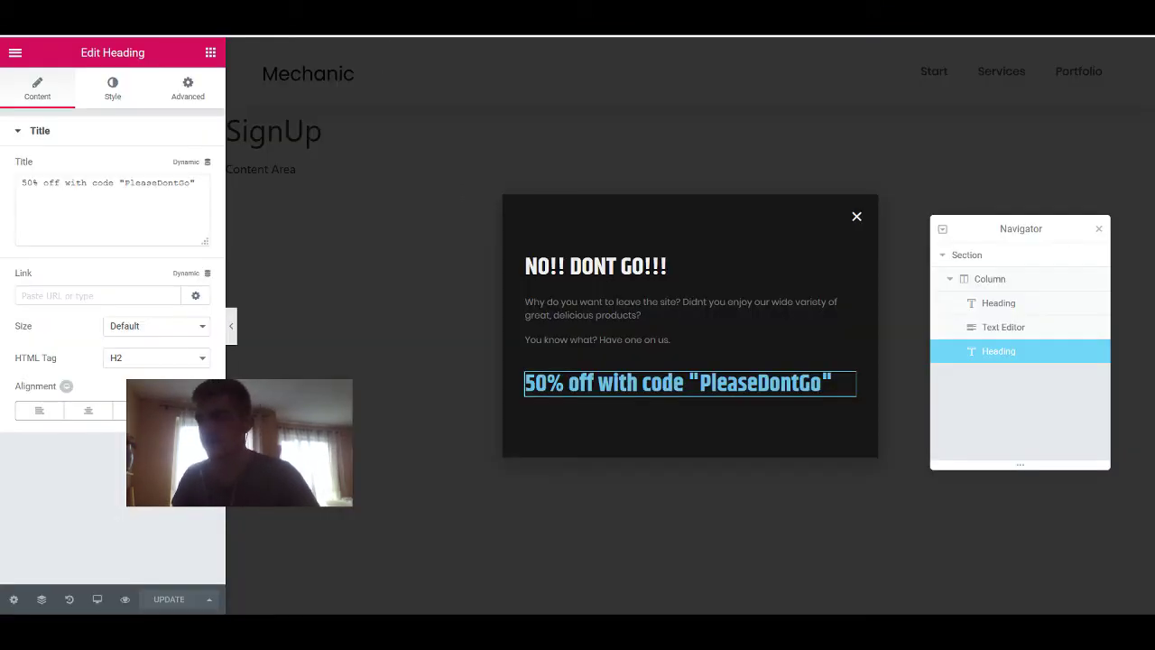
Try the Show after X sessions rule in the popup's advanced rules, raising its session count
click(210, 599)
click(153, 504)
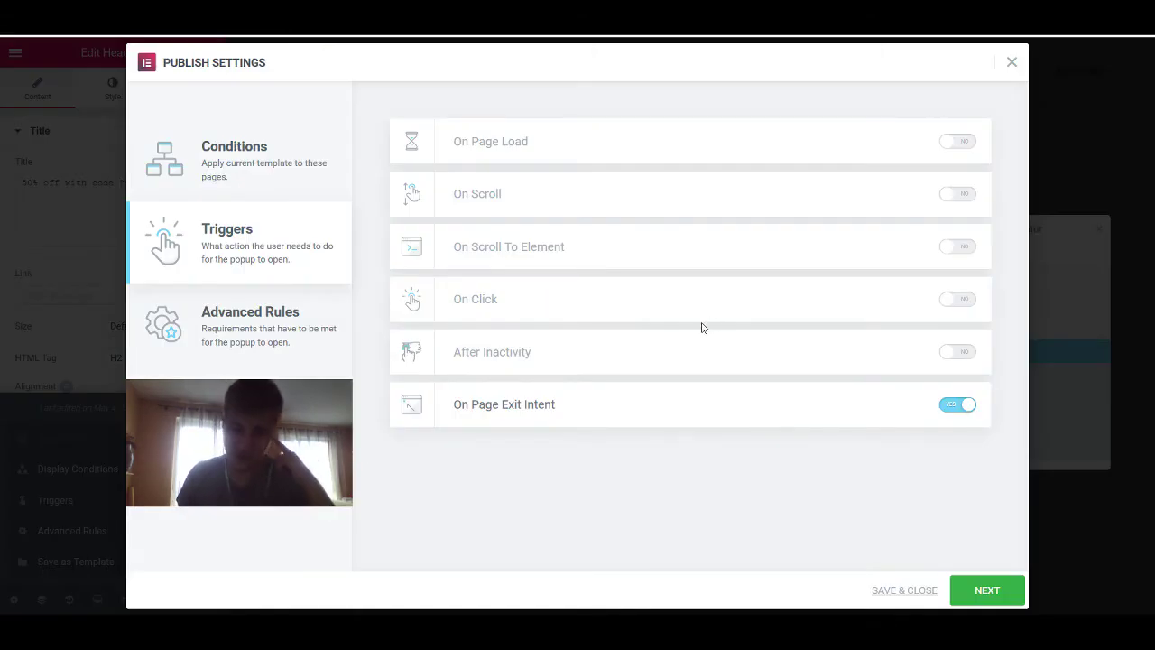
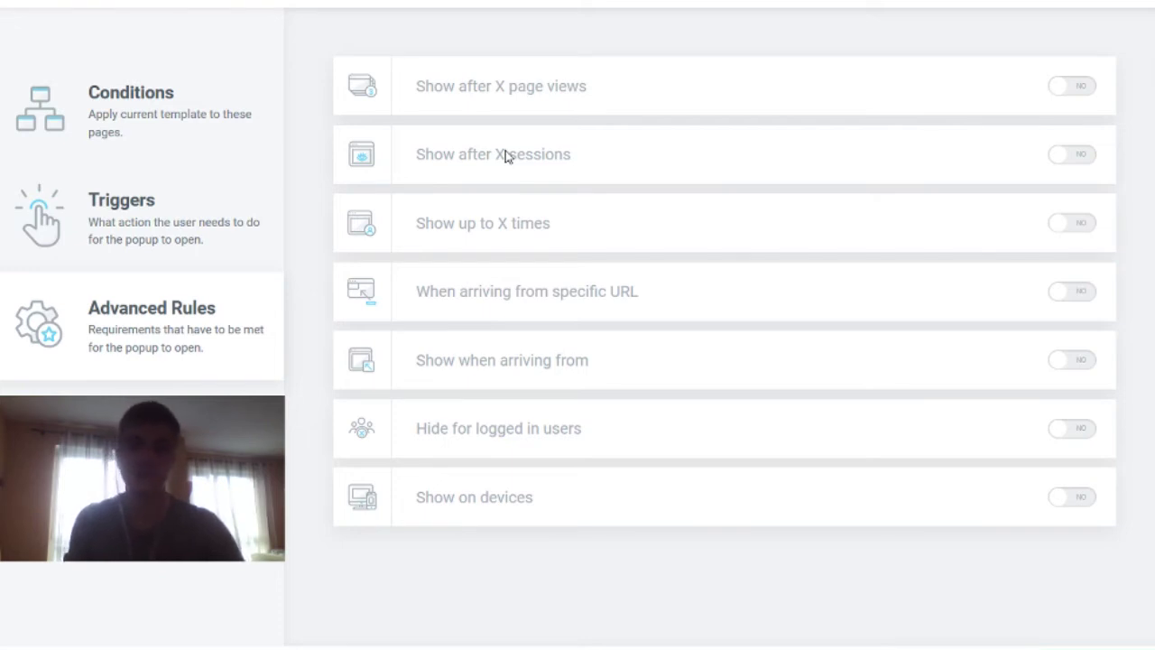
click(507, 157)
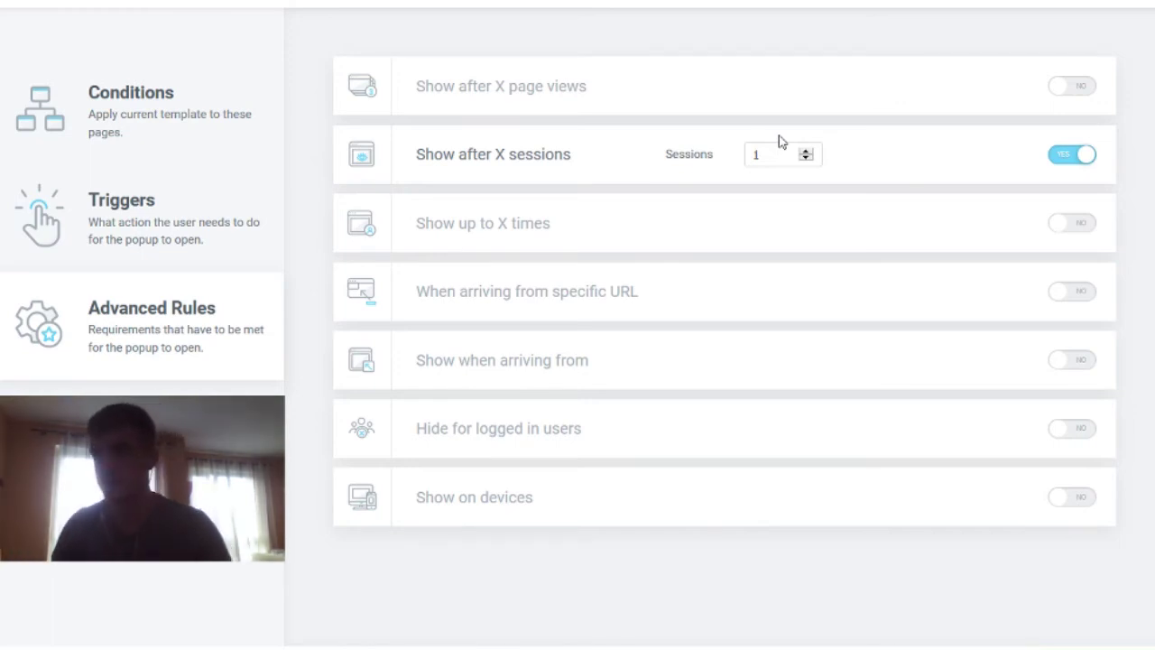
click(806, 151)
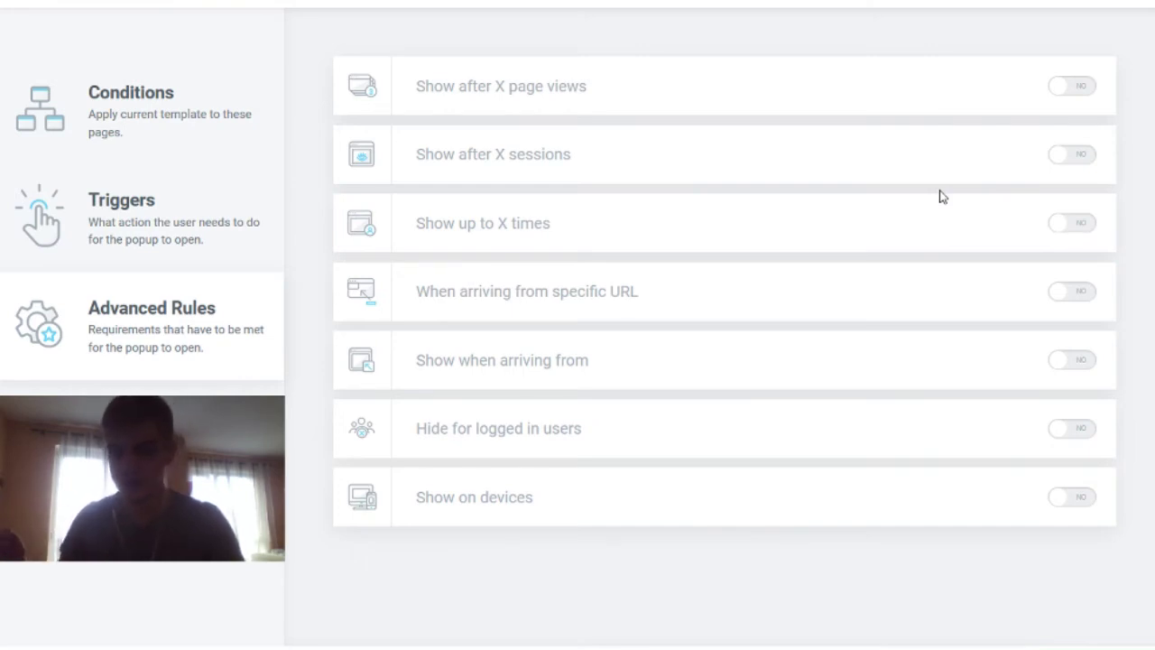
Enable the Show up to X times rule with Times set to 1 and Count set to On Close
double_click(806, 222)
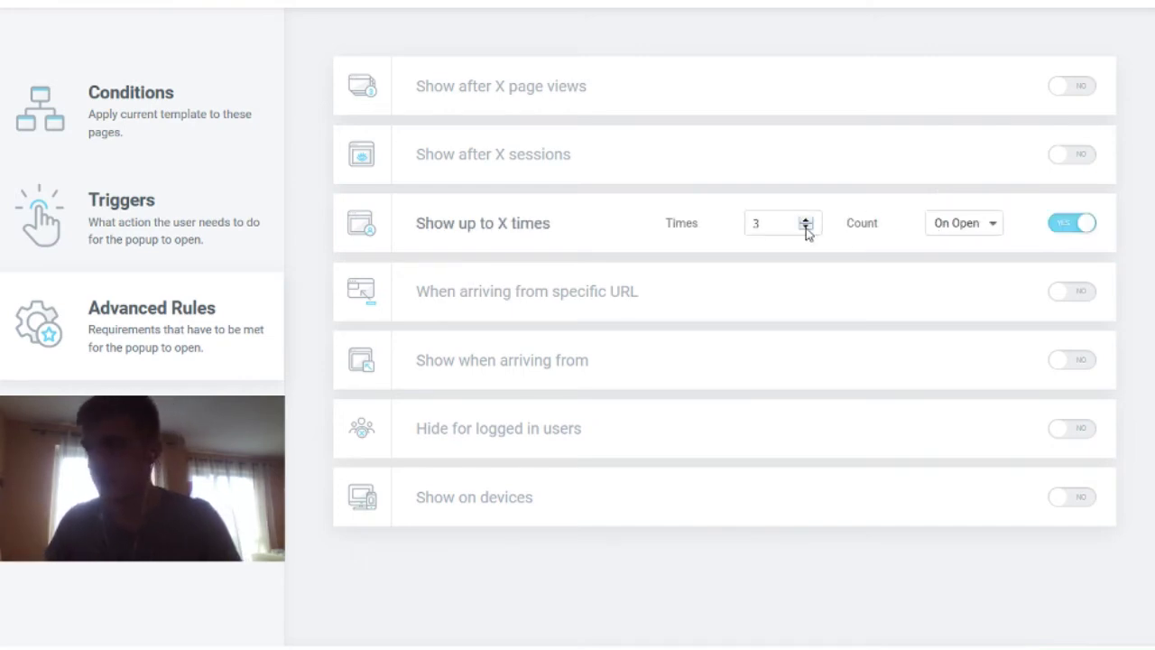
click(785, 225)
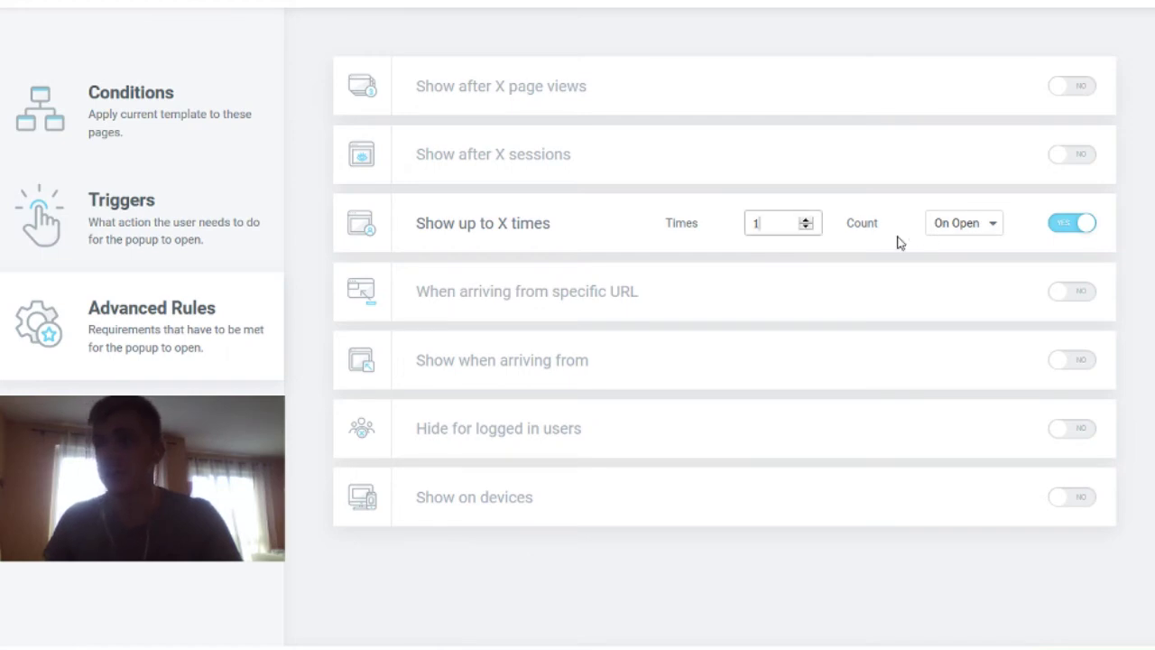
click(950, 232)
click(984, 272)
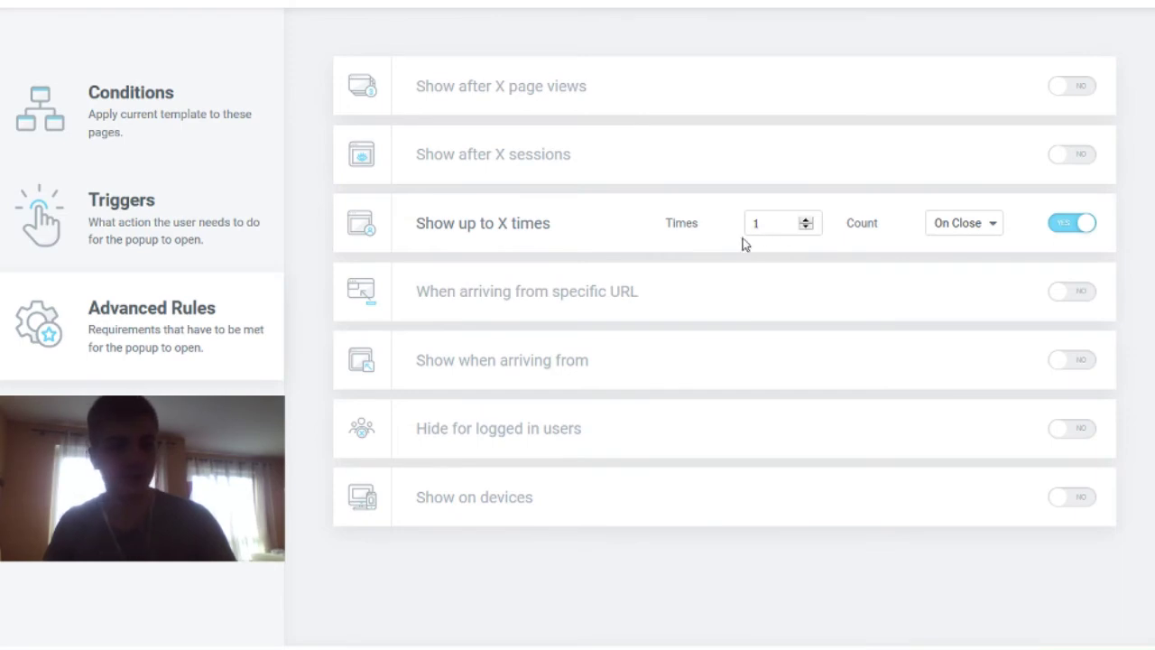
click(964, 223)
click(983, 264)
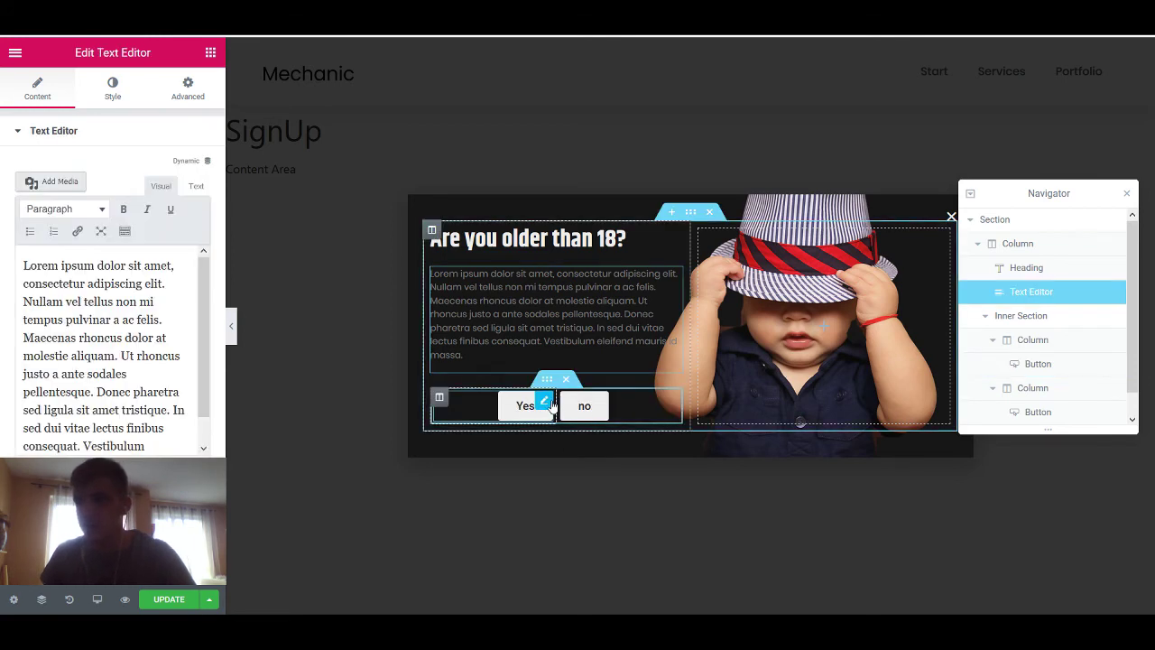
Link the Yes button in the age-check popup to the dynamic Popup action with Close Popup
click(545, 403)
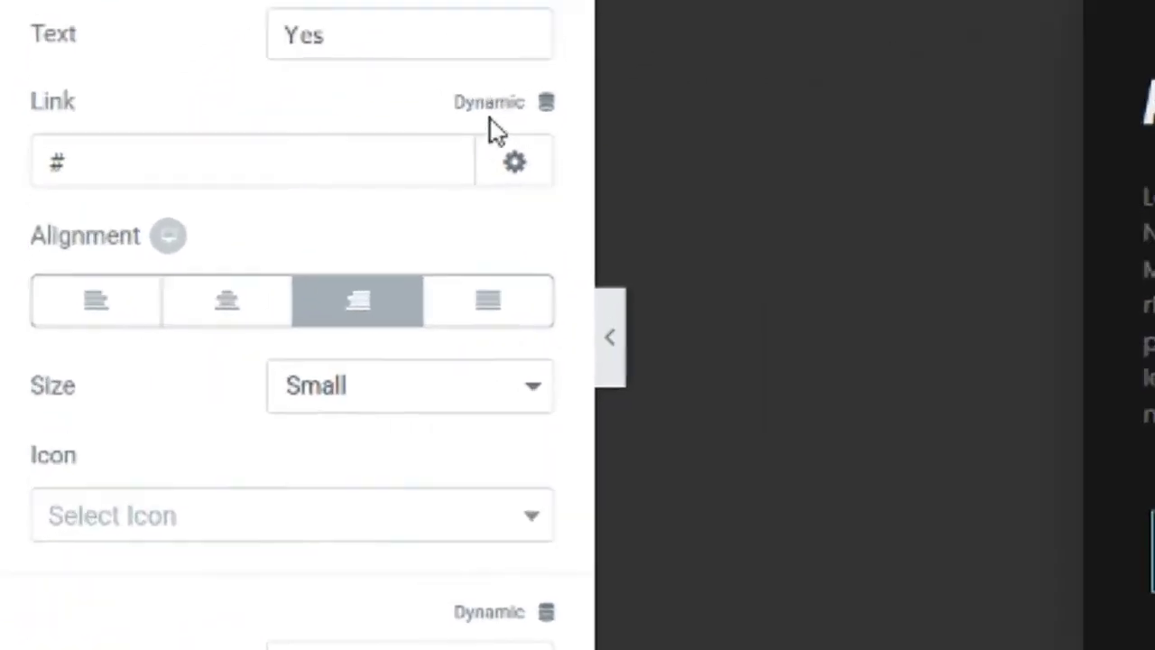
click(186, 240)
scroll(237, 621, down, 5)
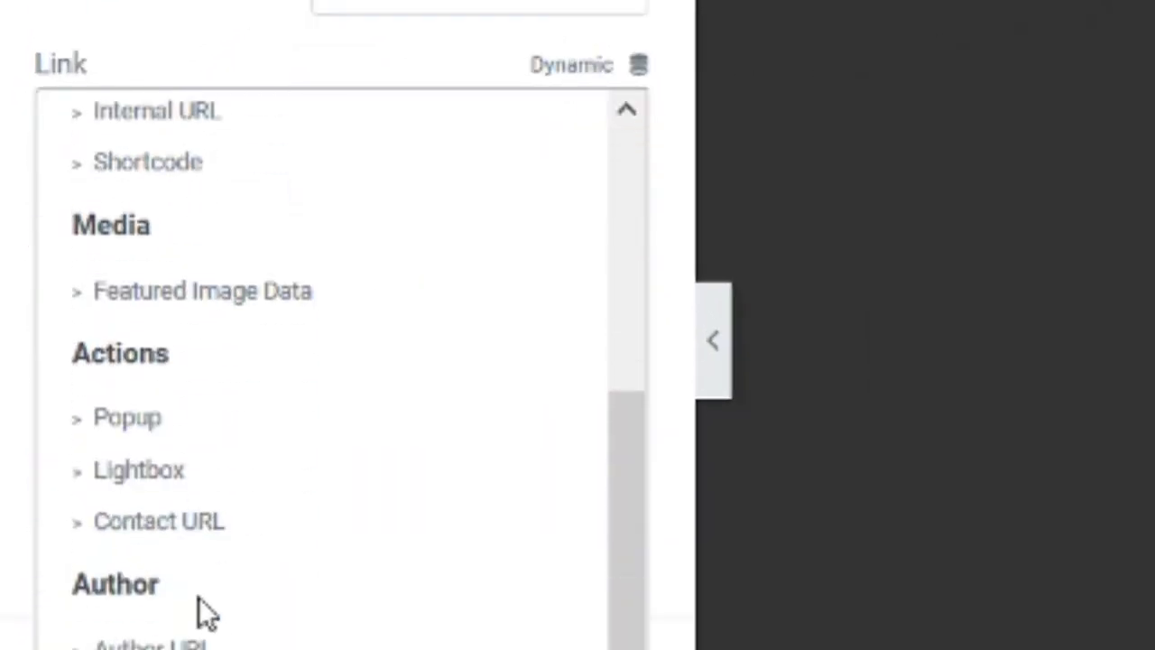
click(150, 414)
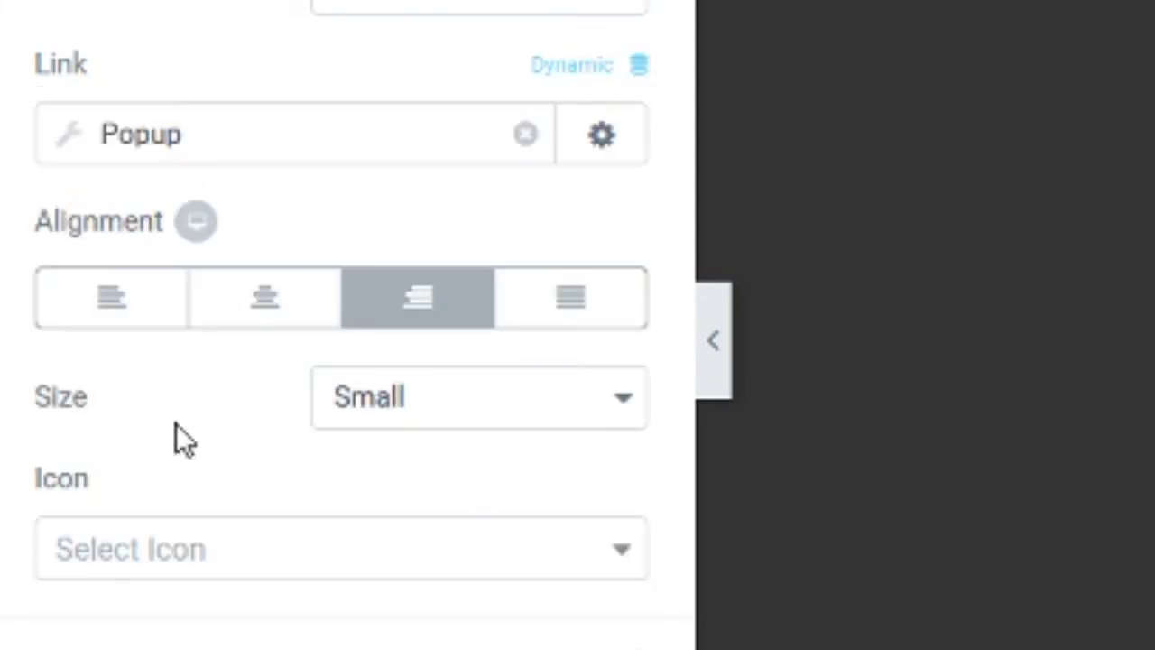
click(197, 136)
click(434, 404)
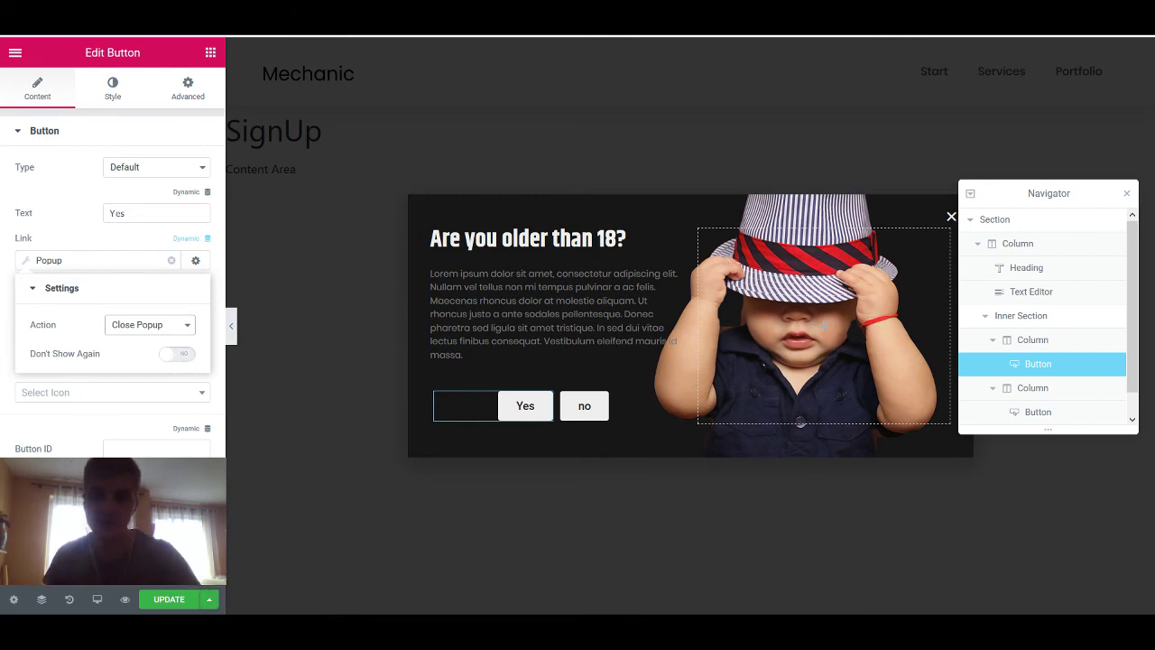
click(515, 405)
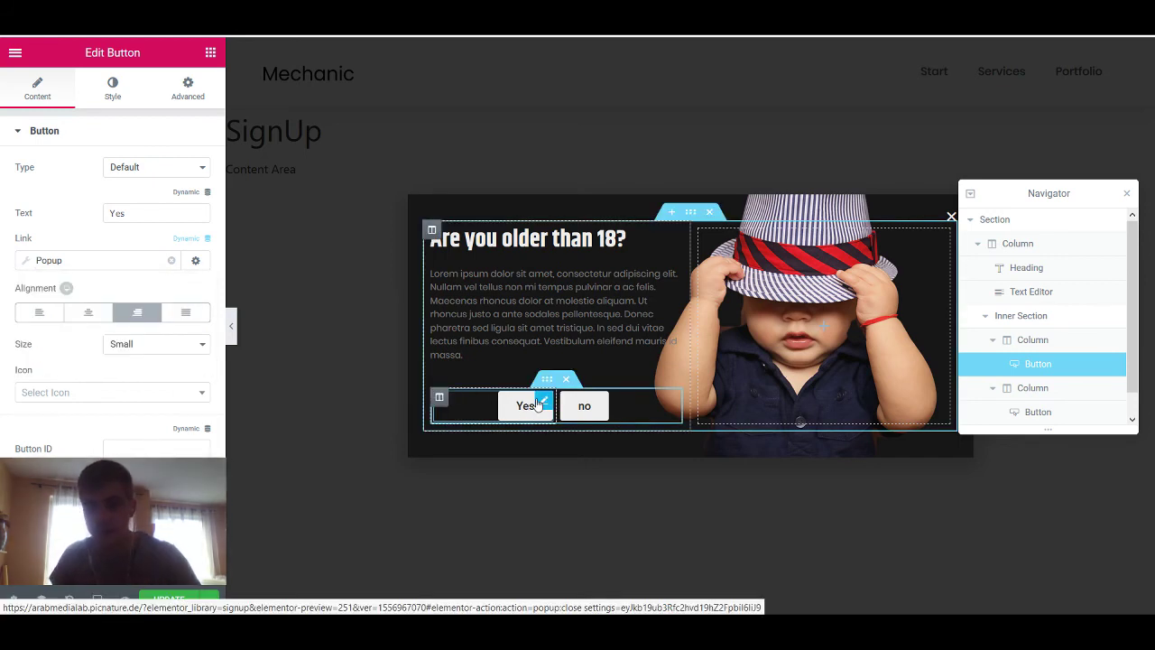
click(585, 405)
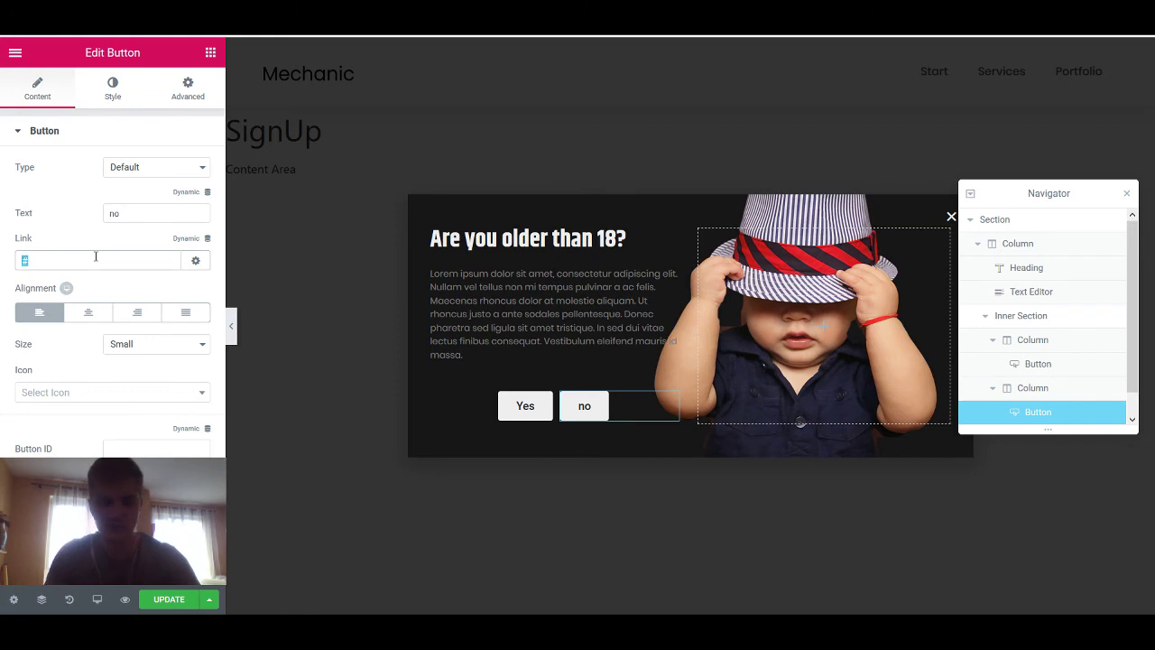
click(96, 256)
text(https://google.com/)
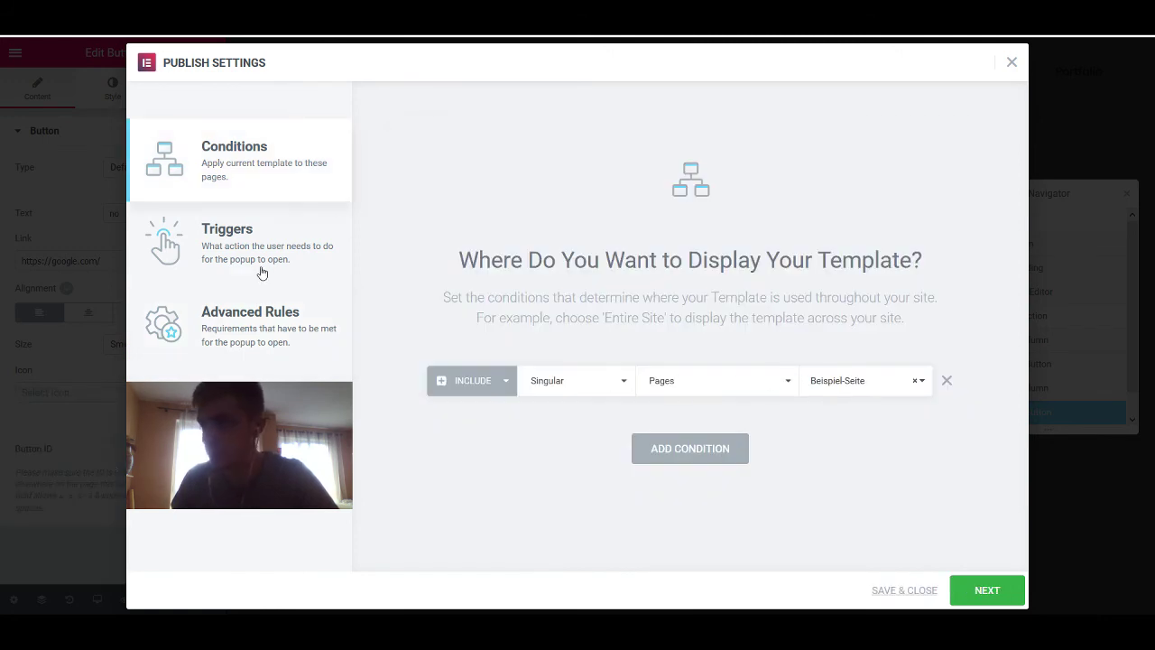
Replace the On Page Exit Intent trigger with On Page Load within 0 seconds
click(262, 273)
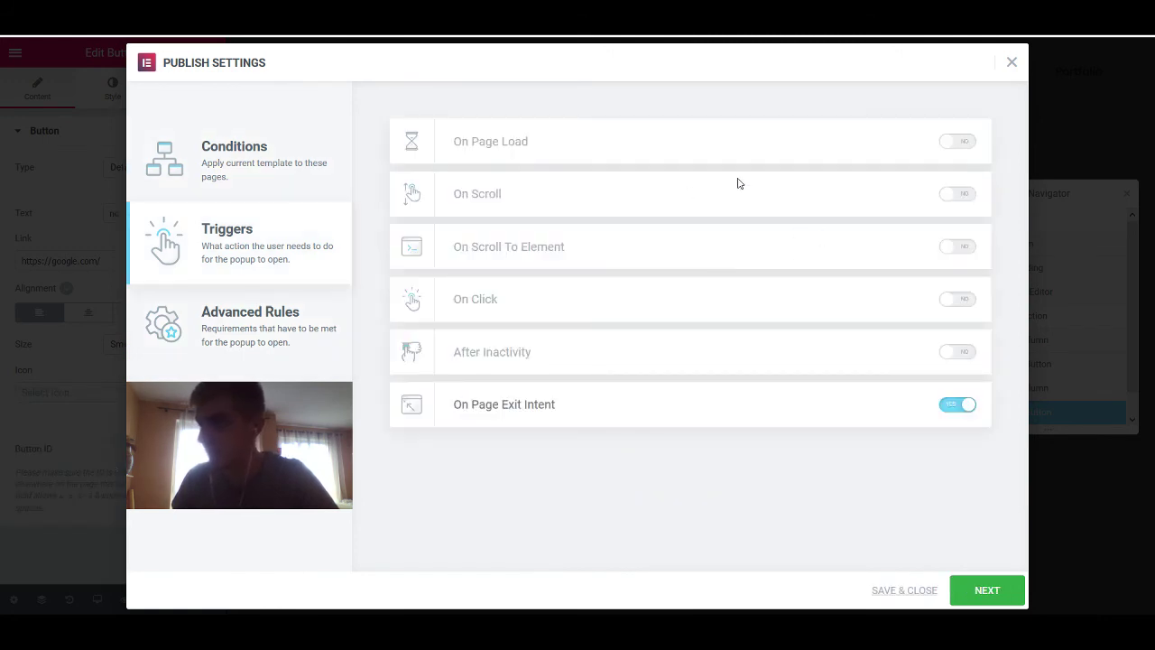
click(955, 406)
click(951, 144)
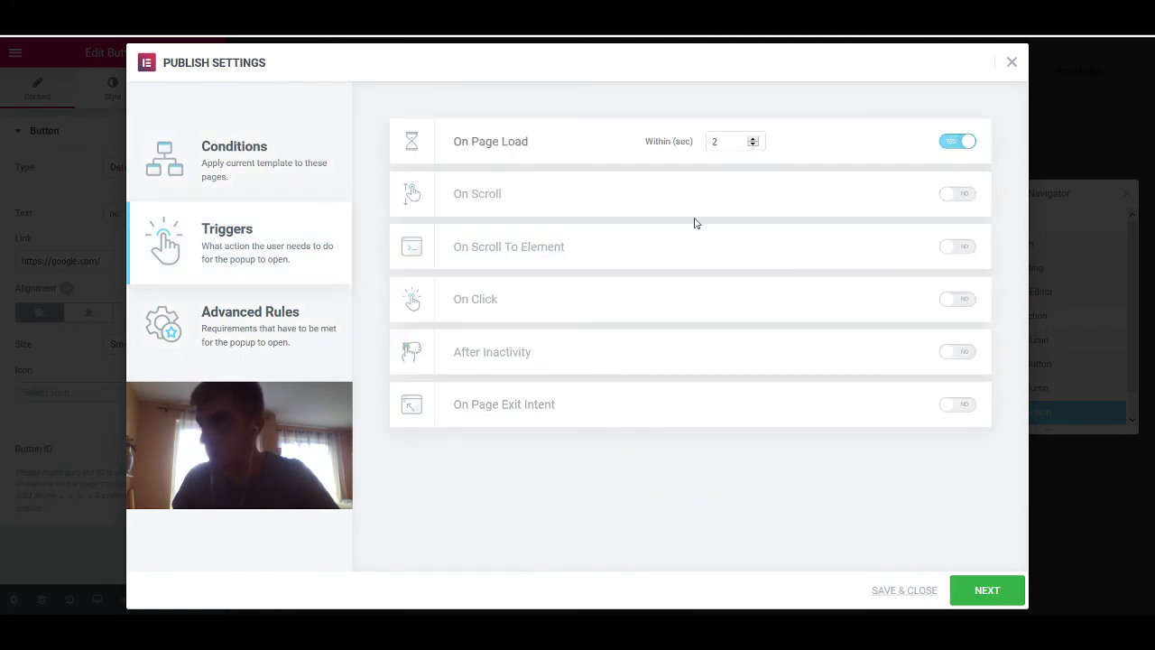
click(713, 142)
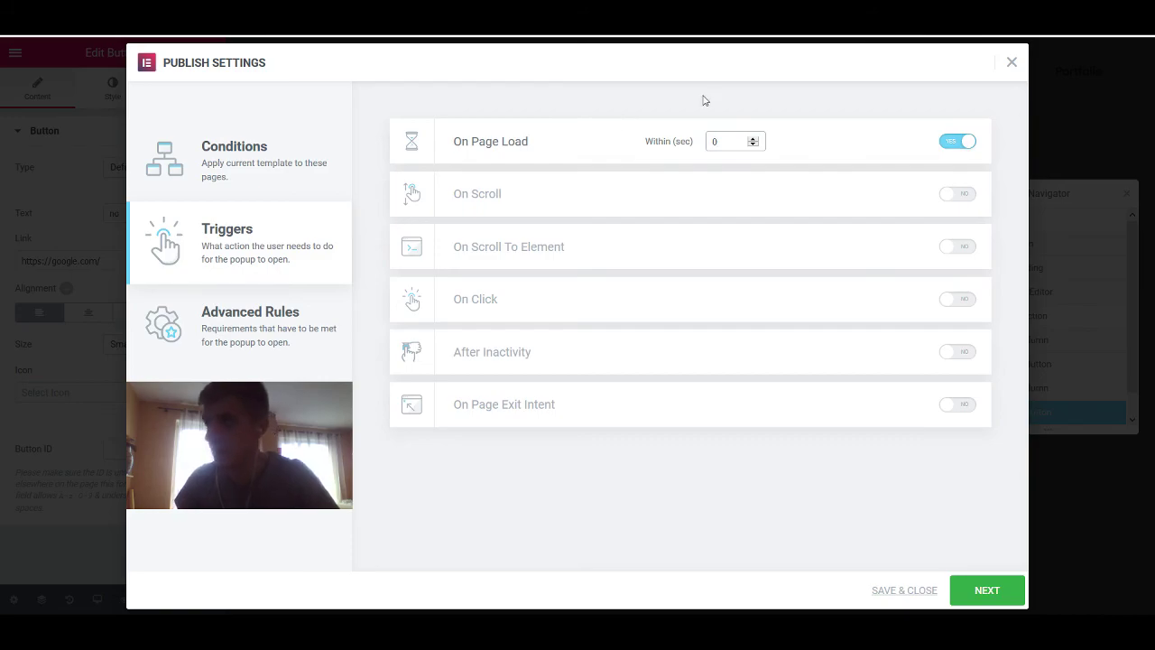
Close the publish settings and test the age-check popup on the live page with its Yes button and by dismissing it from the overlay
click(1012, 62)
click(15, 53)
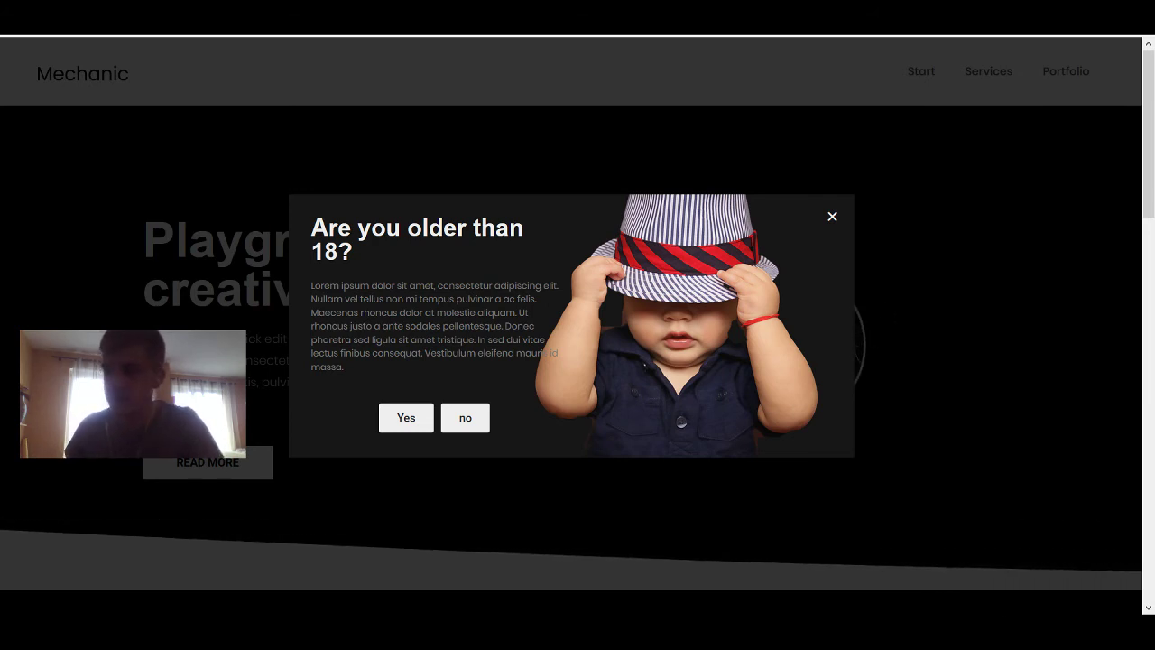
click(419, 425)
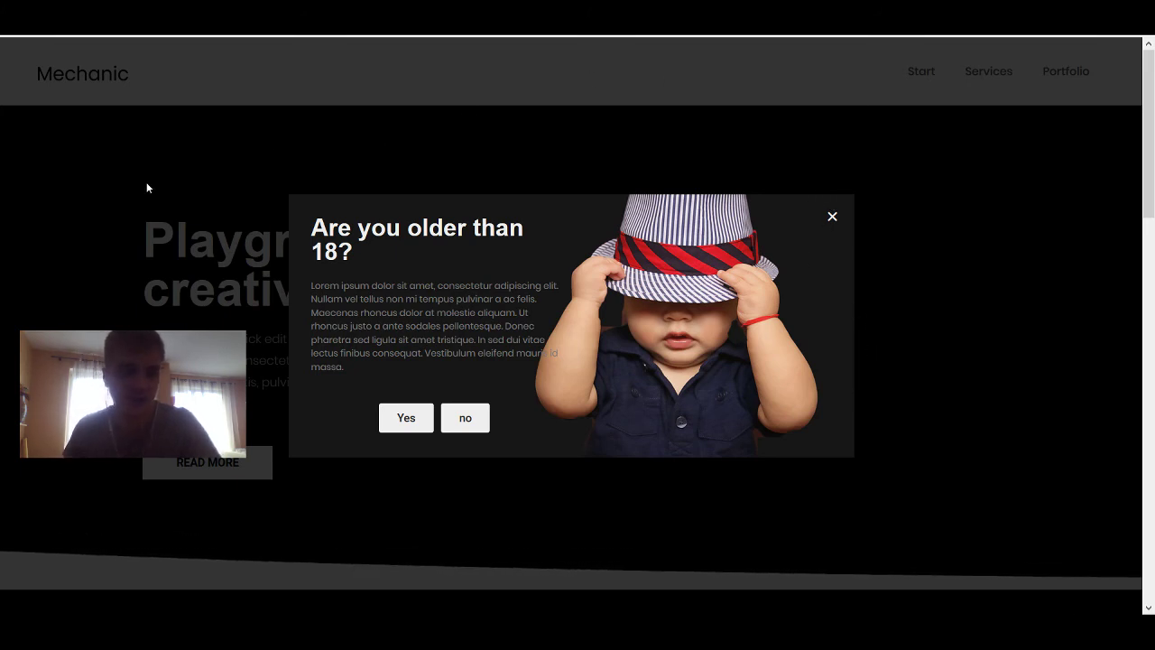
click(94, 161)
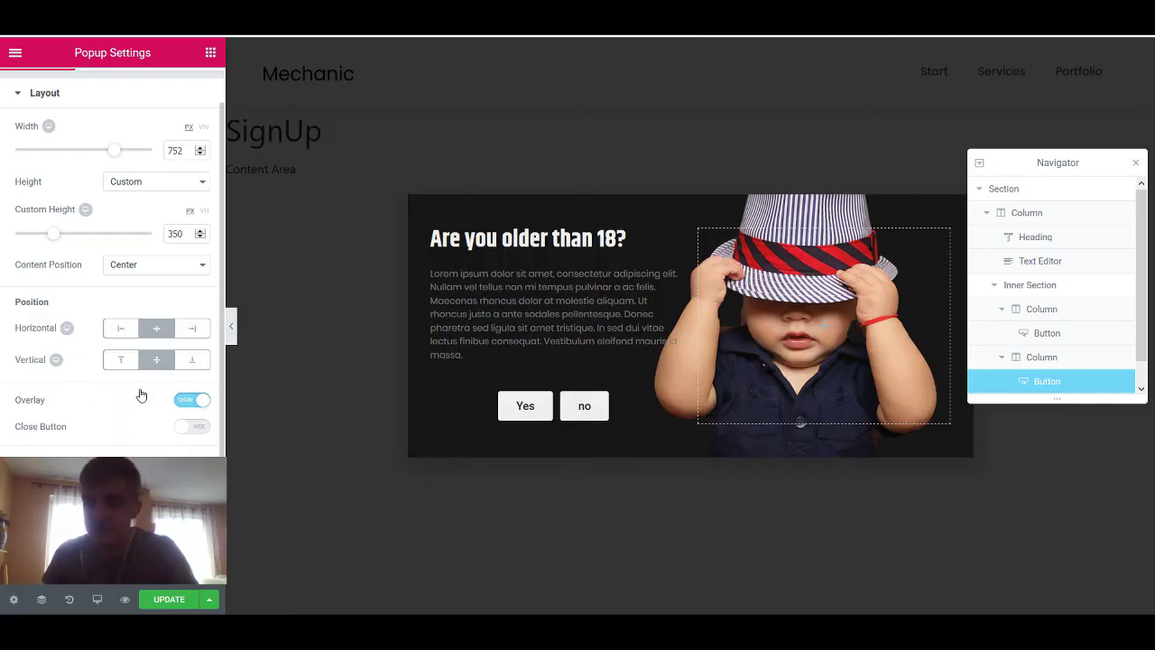
Toggle the age-check popup's Close Button and Overlay options on and off to preview their effect
scroll(71, 86, up, 1)
scroll(112, 365, down, 1)
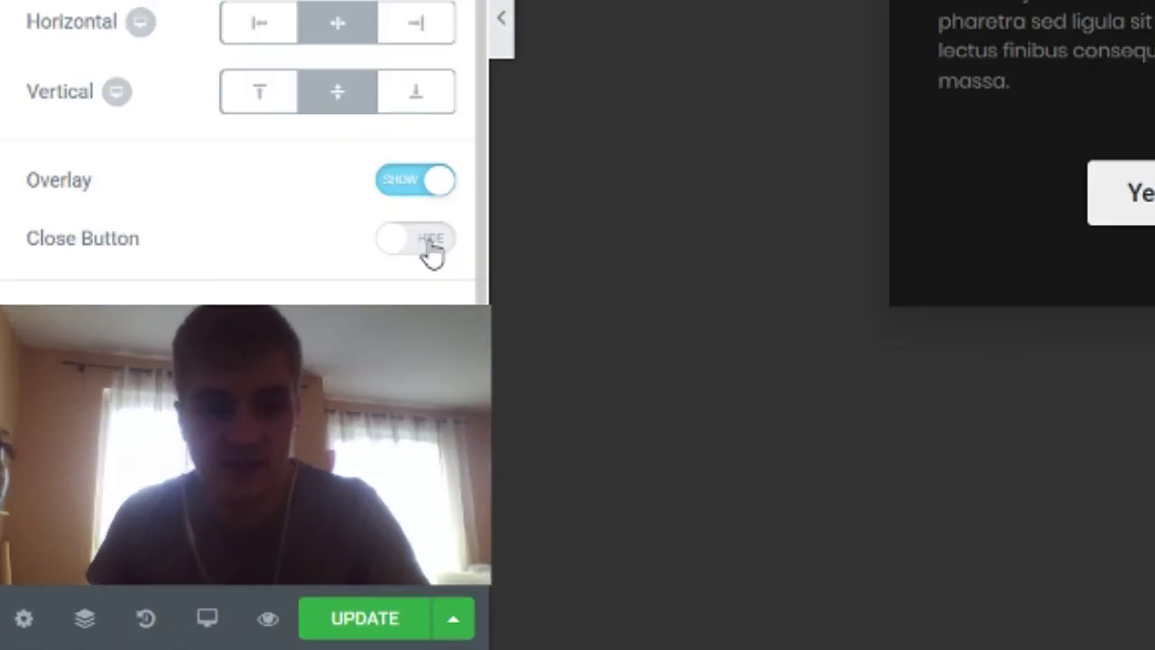
click(307, 344)
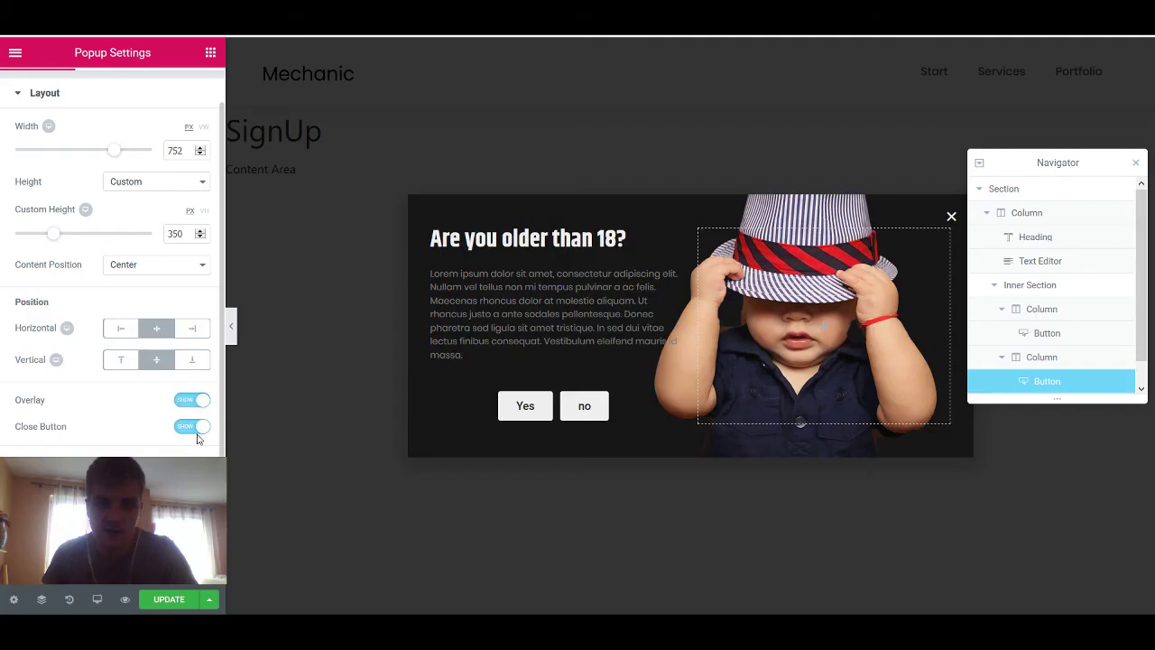
click(403, 249)
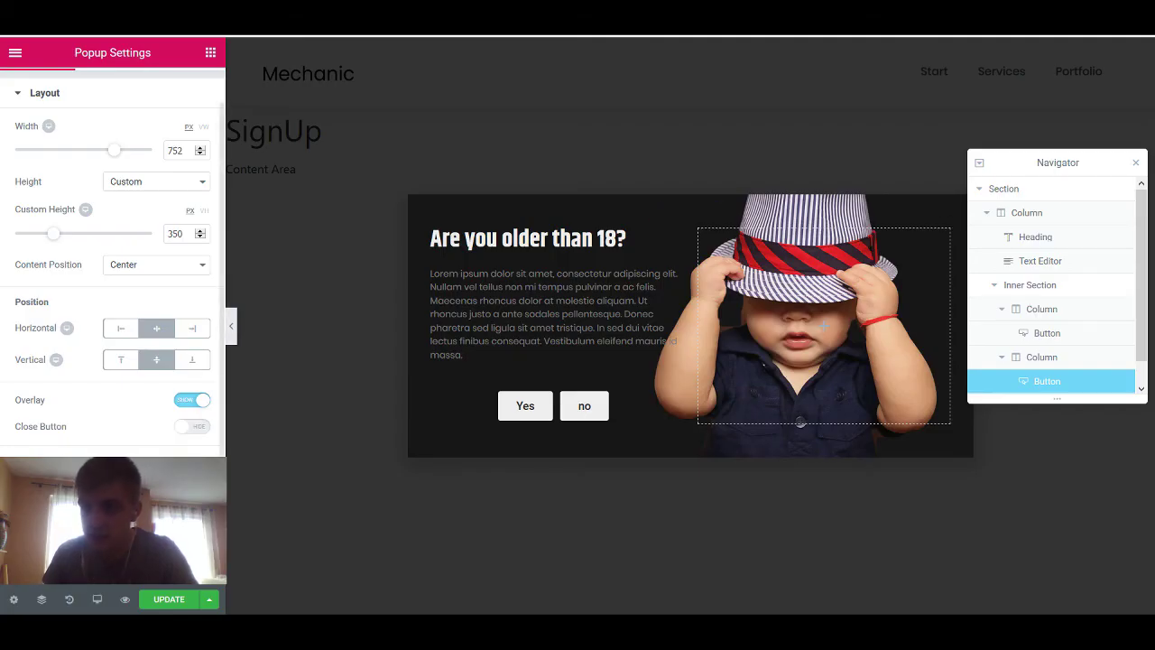
click(206, 402)
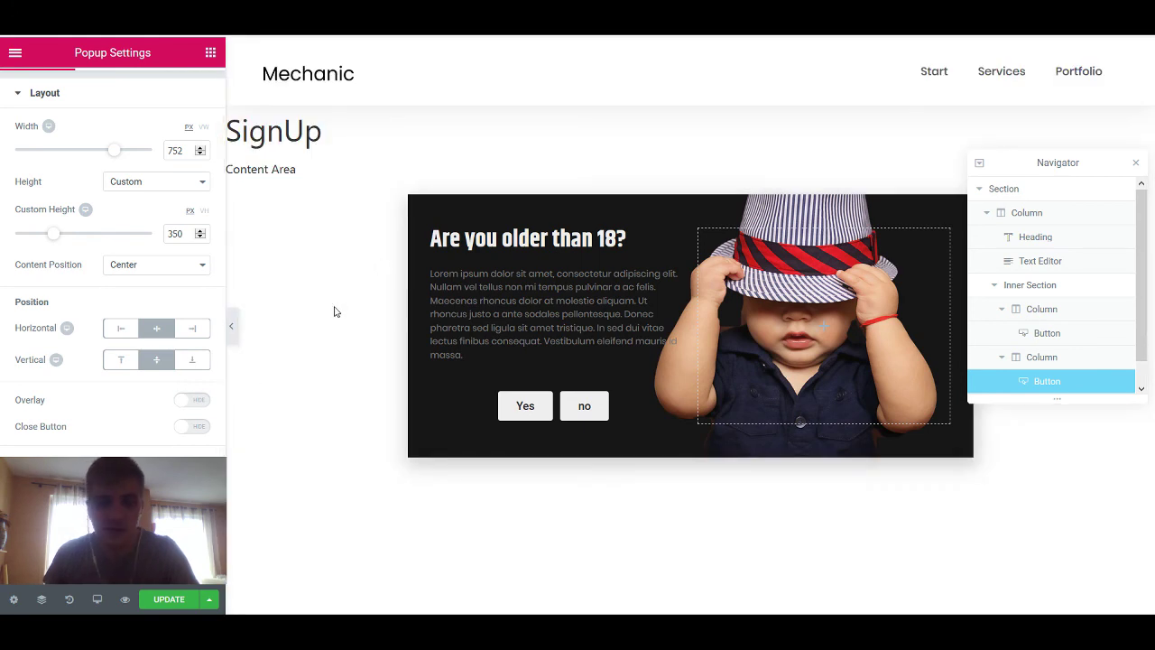
click(199, 403)
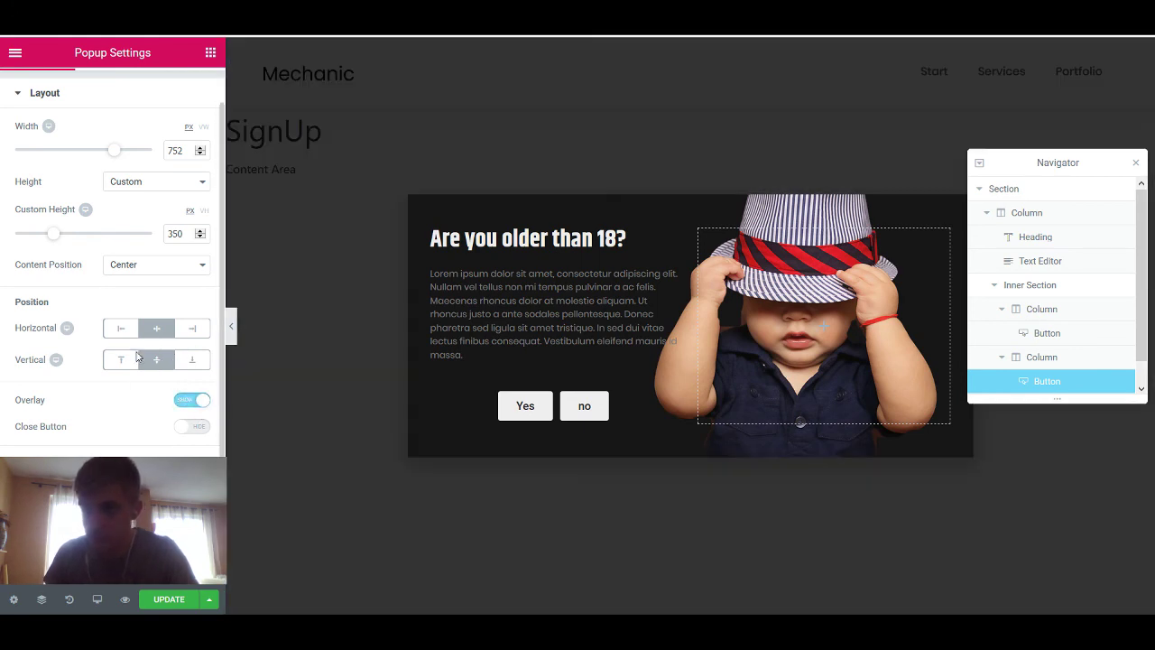
Enable Prevent Closing on Overlay, Prevent Closing on ESC key and Disable Page Scrolling for the age-check popup, and test its no button live
scroll(194, 406, up, 1)
click(184, 88)
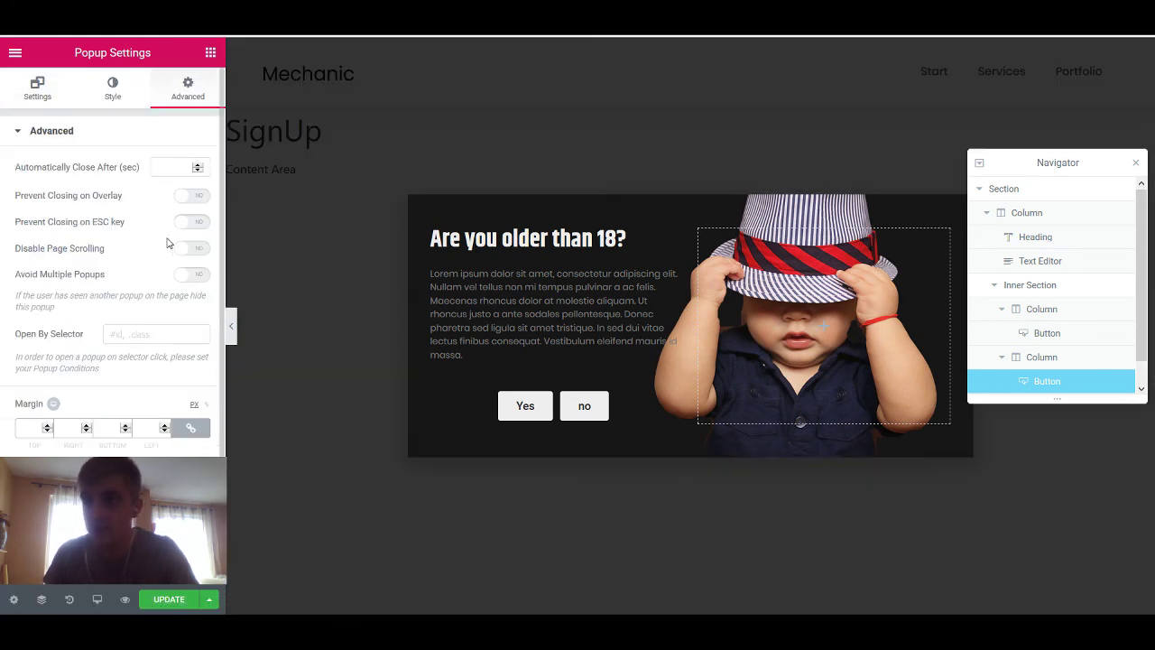
click(188, 198)
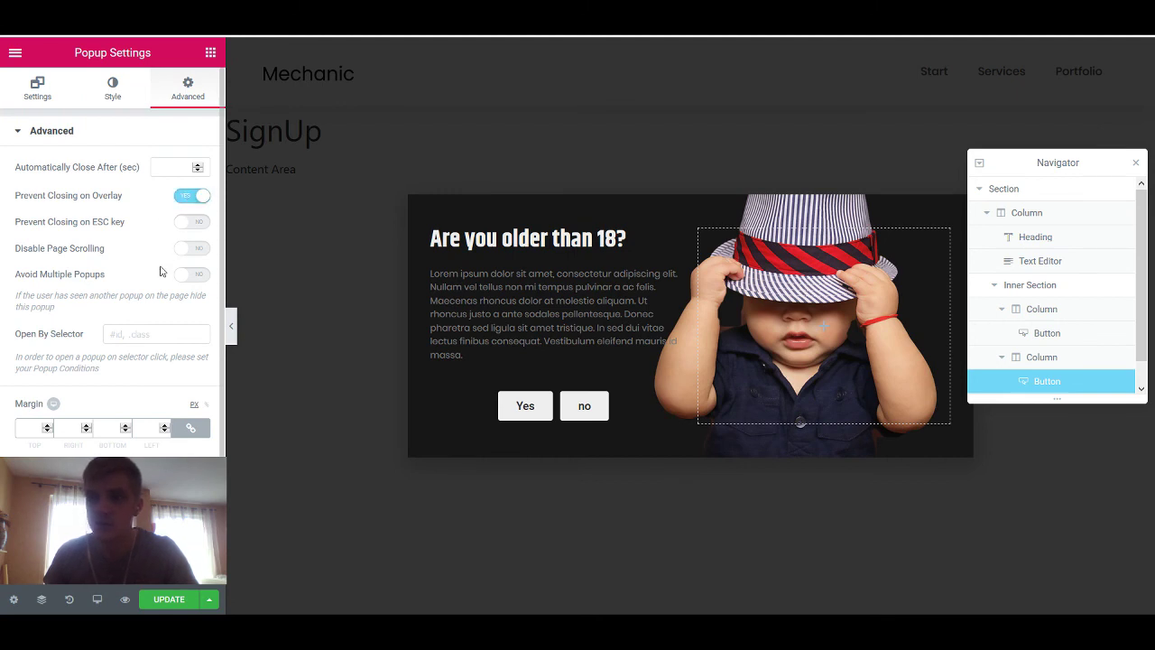
click(188, 222)
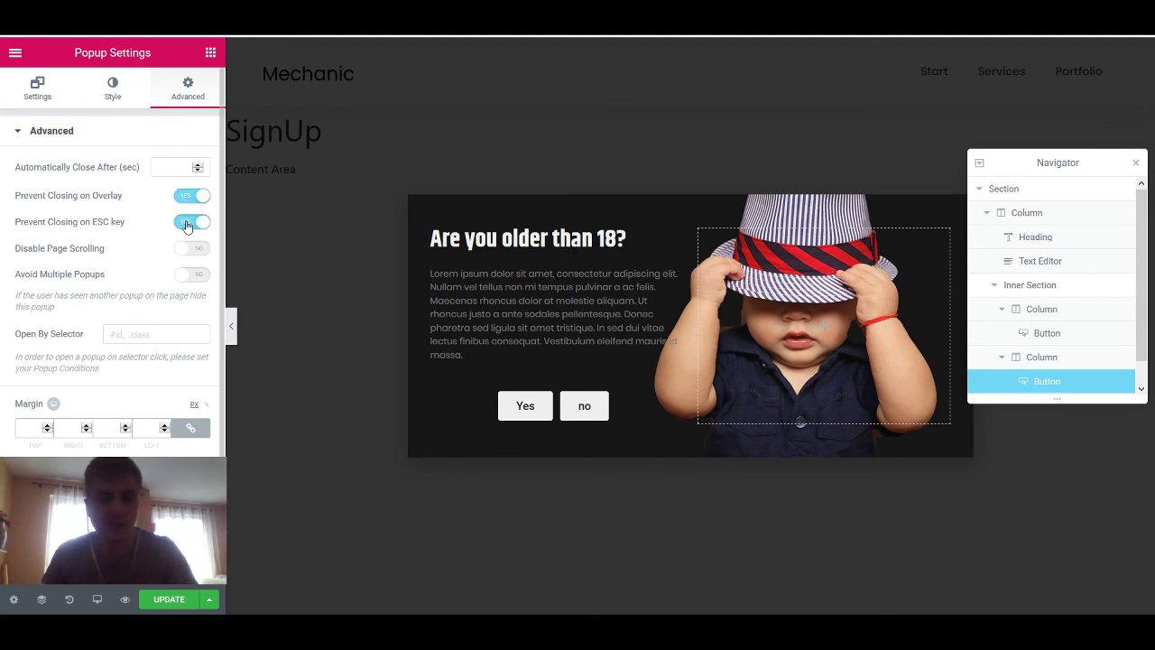
click(187, 250)
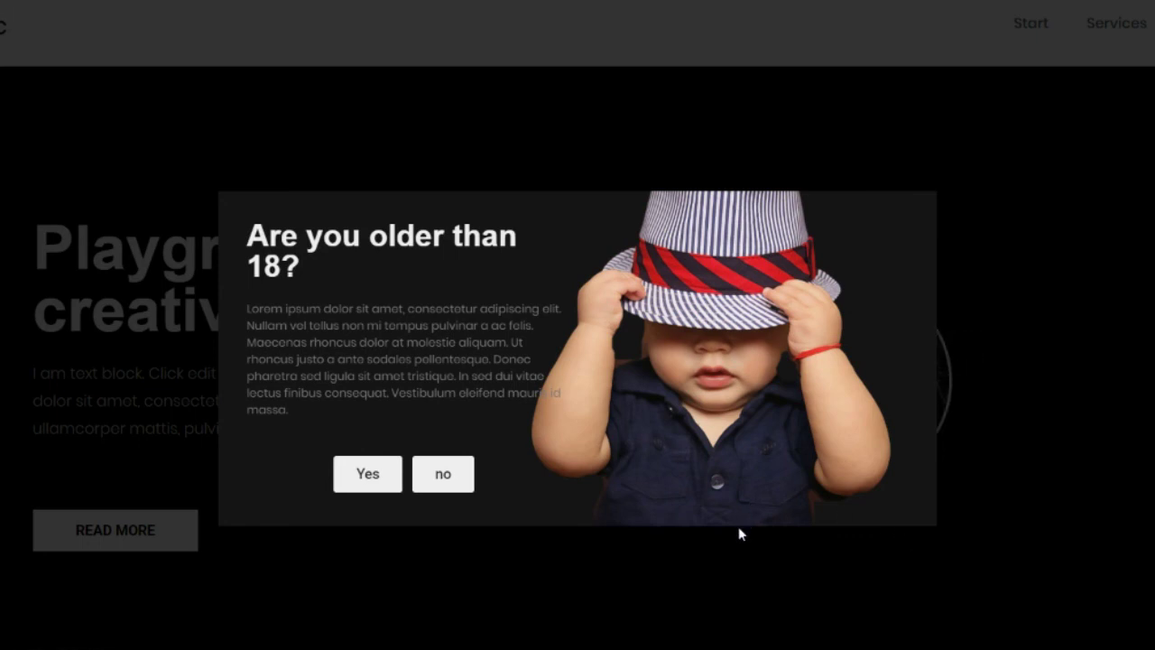
click(441, 479)
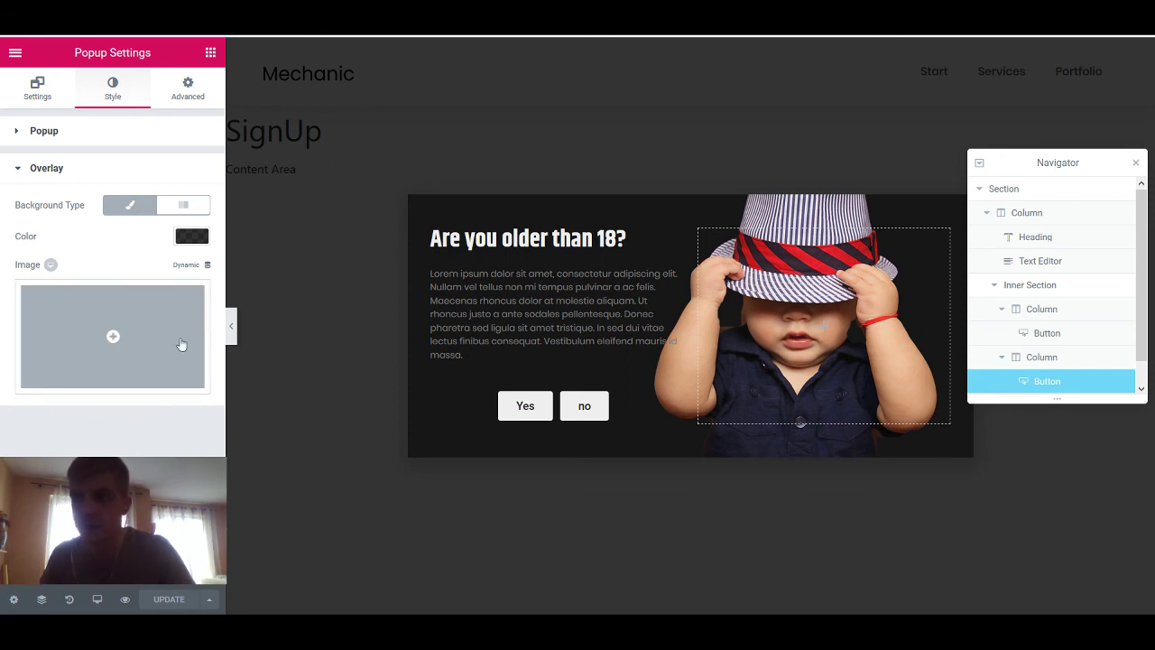
Change the age-check popup's overlay color to a semi-transparent purple and open the overlay image selection
click(193, 236)
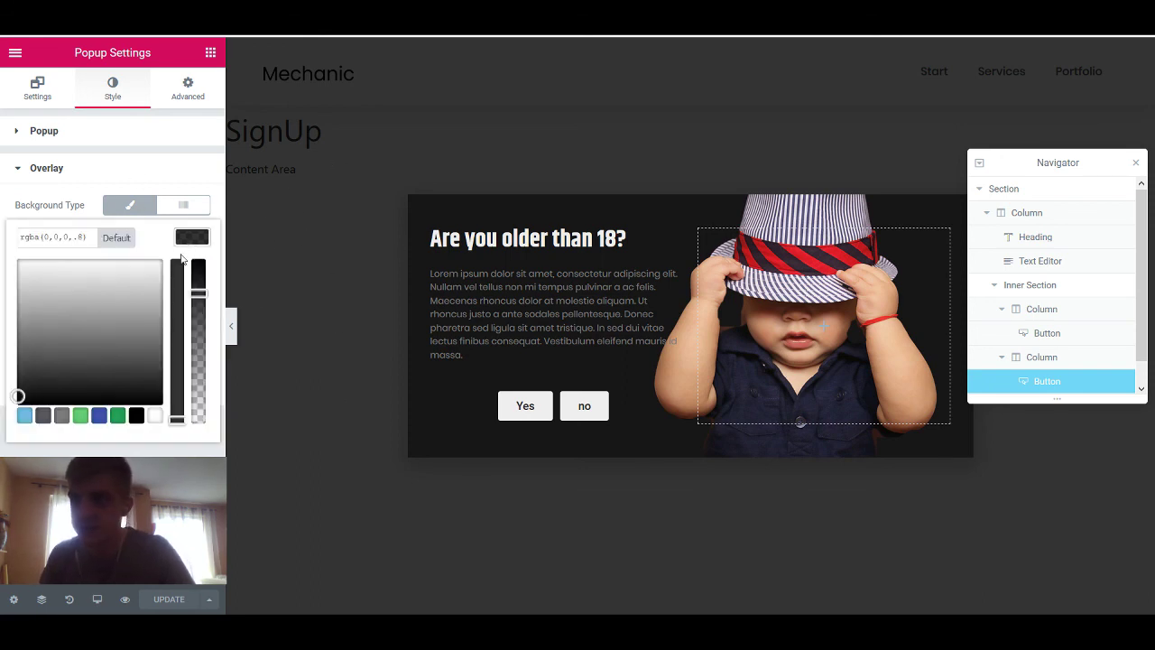
click(177, 292)
drag(96, 301, 121, 259)
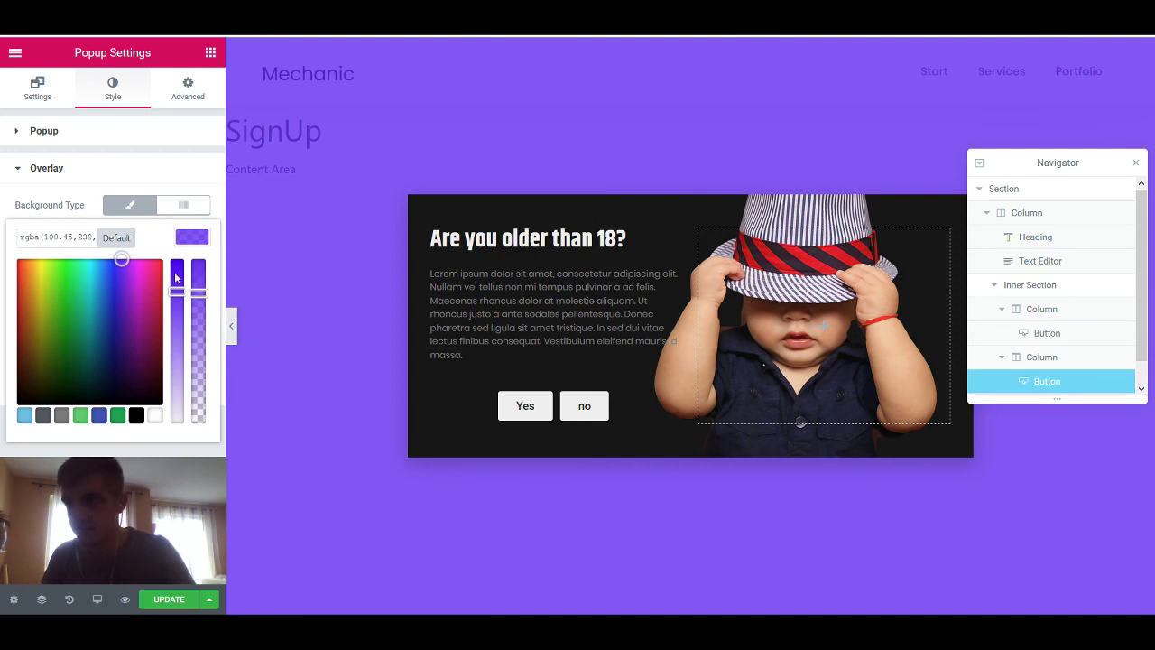
click(127, 174)
click(129, 173)
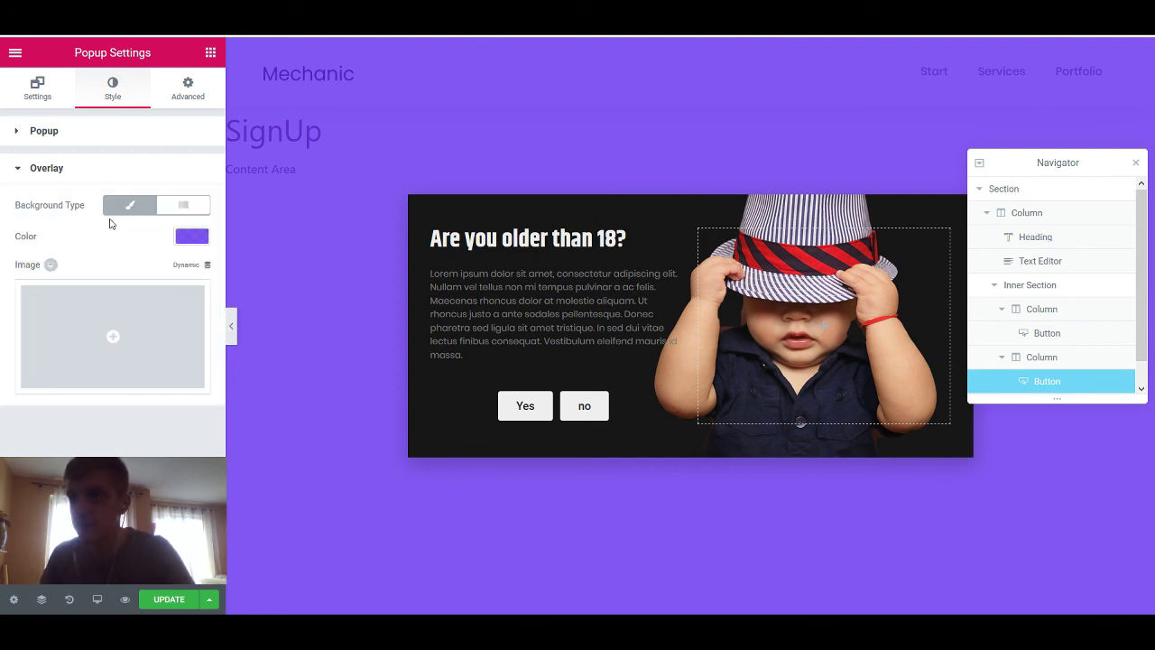
click(165, 325)
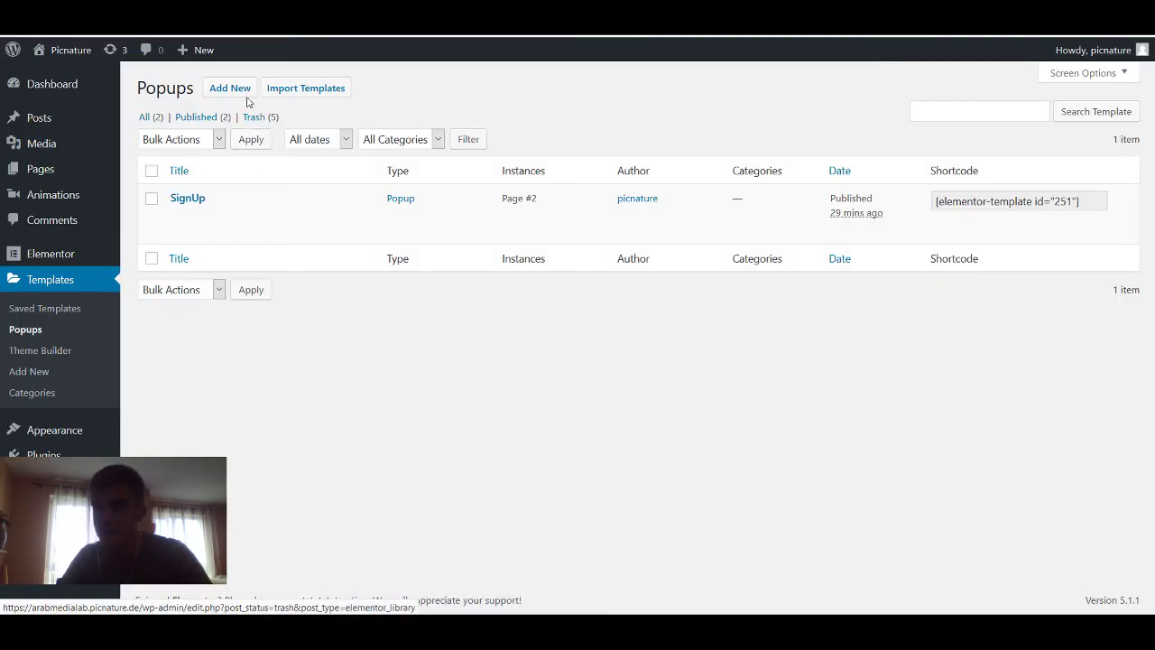
Create a new template of type Popup named ErEARas
click(230, 87)
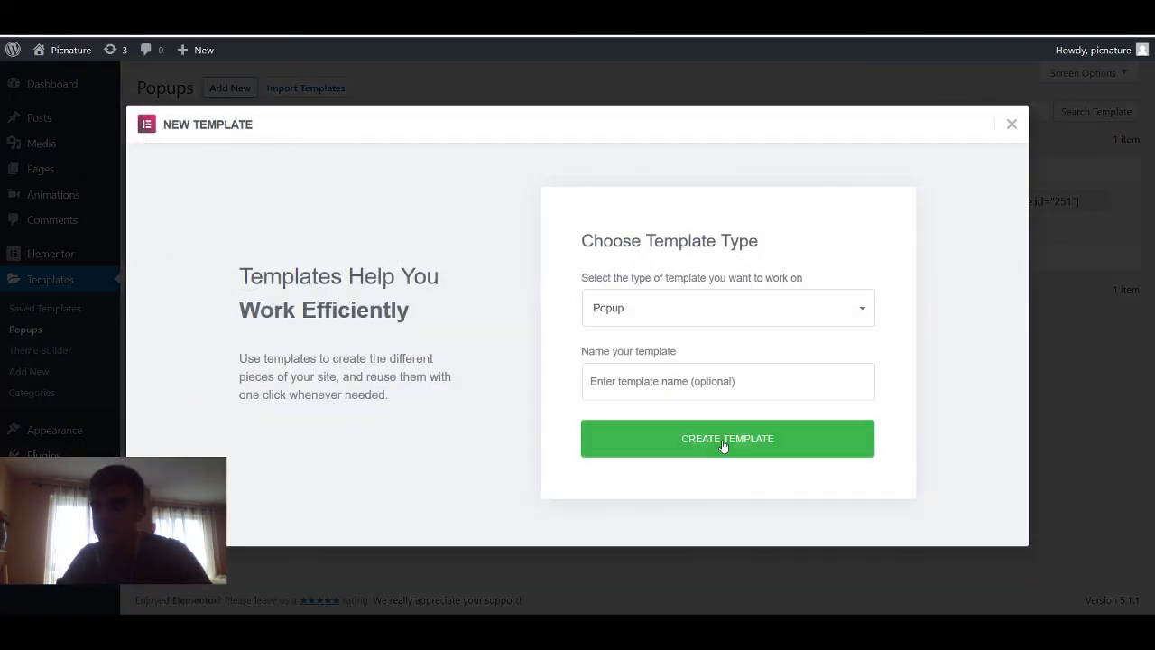
click(644, 384)
text(Th)
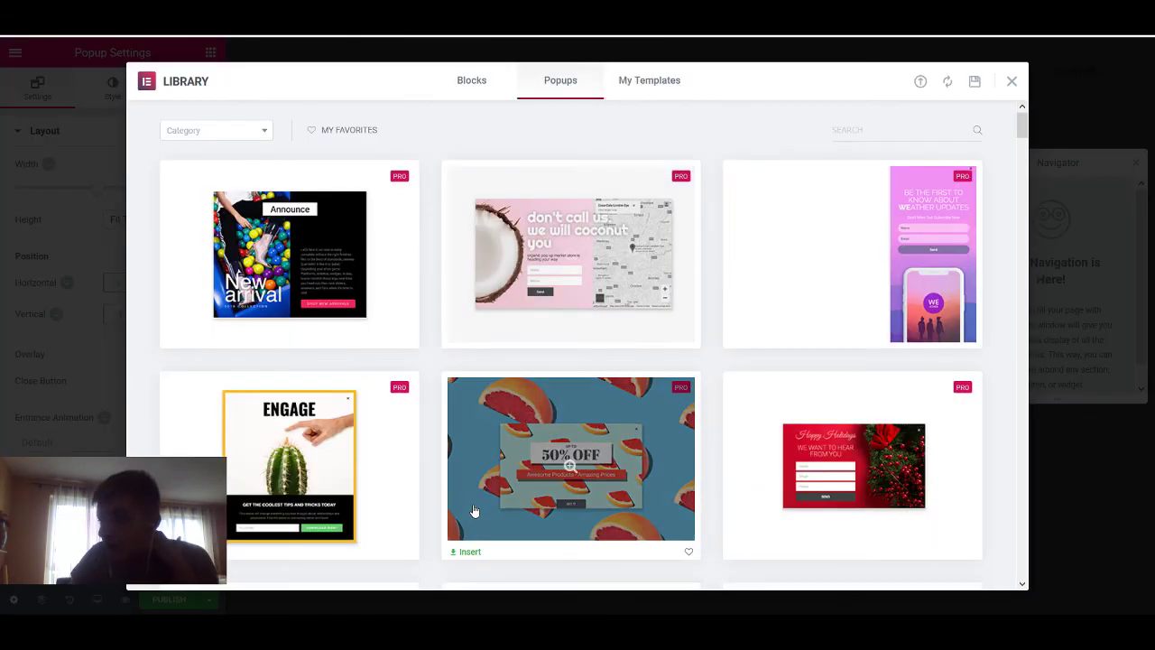
Insert the grapefruit "Up to 50% OFF" popup design from the template library
scroll(474, 512, down, 3)
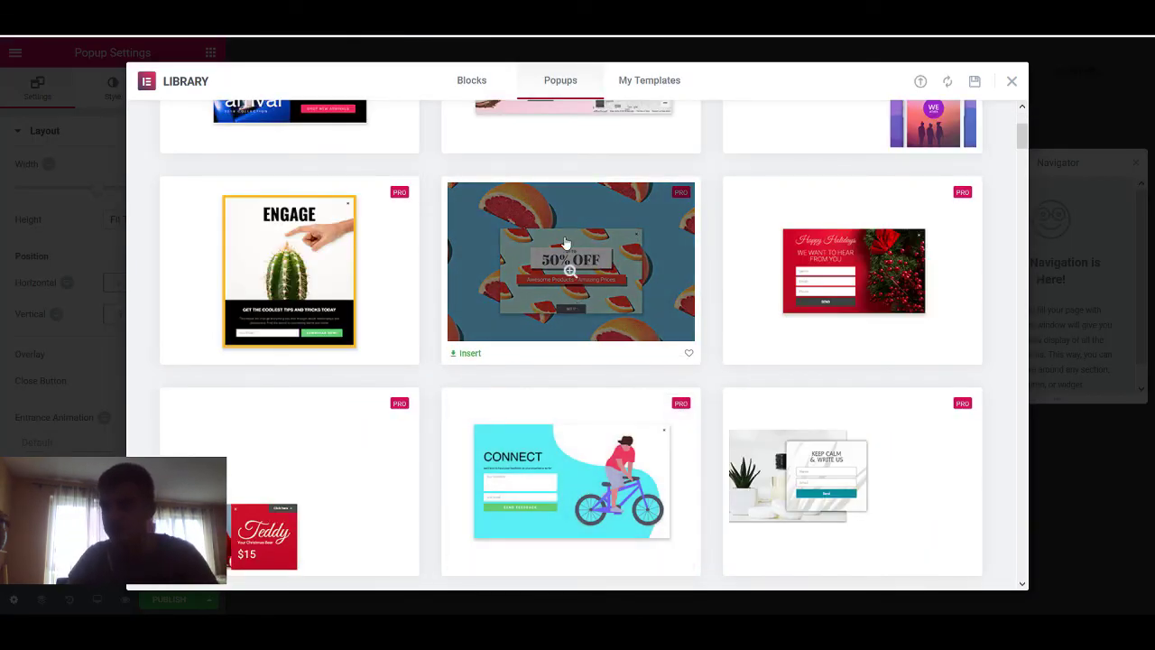
click(566, 246)
click(952, 82)
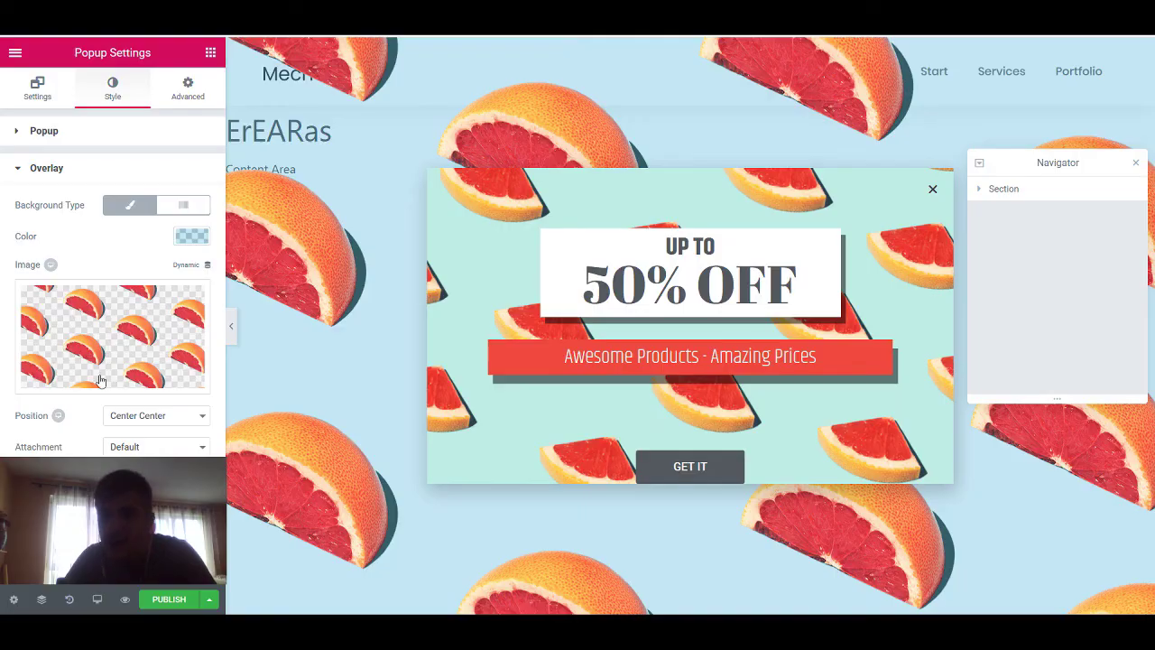
View the media library choices for the 50% OFF popup's overlay image and leave without selecting one
click(142, 358)
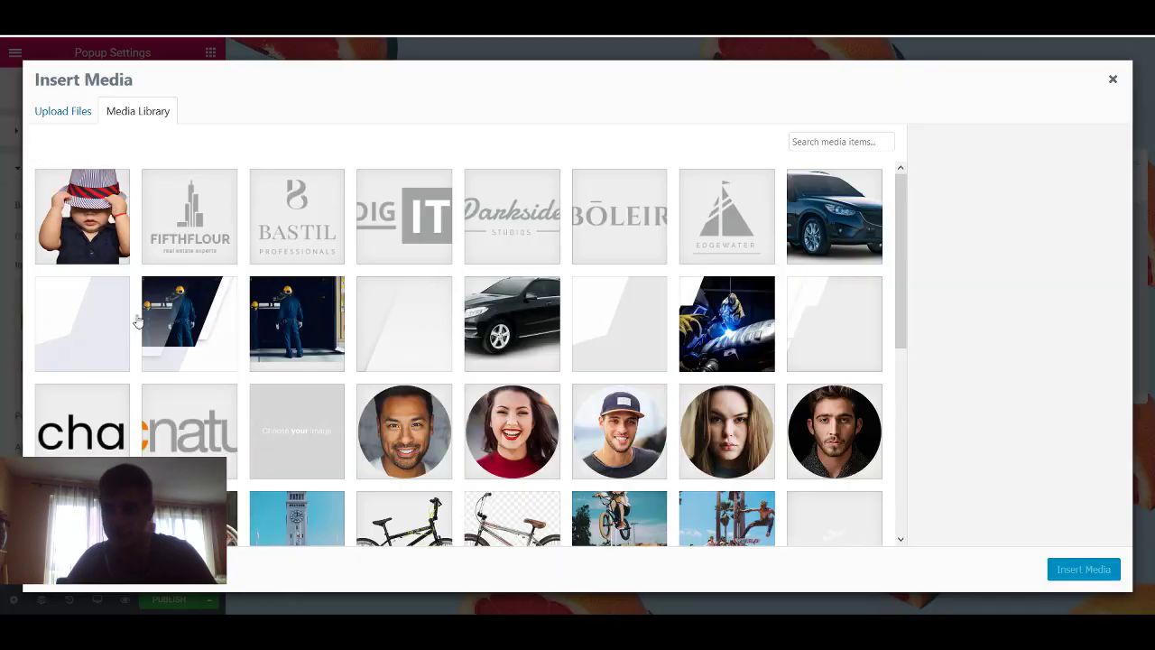
key(Escape)
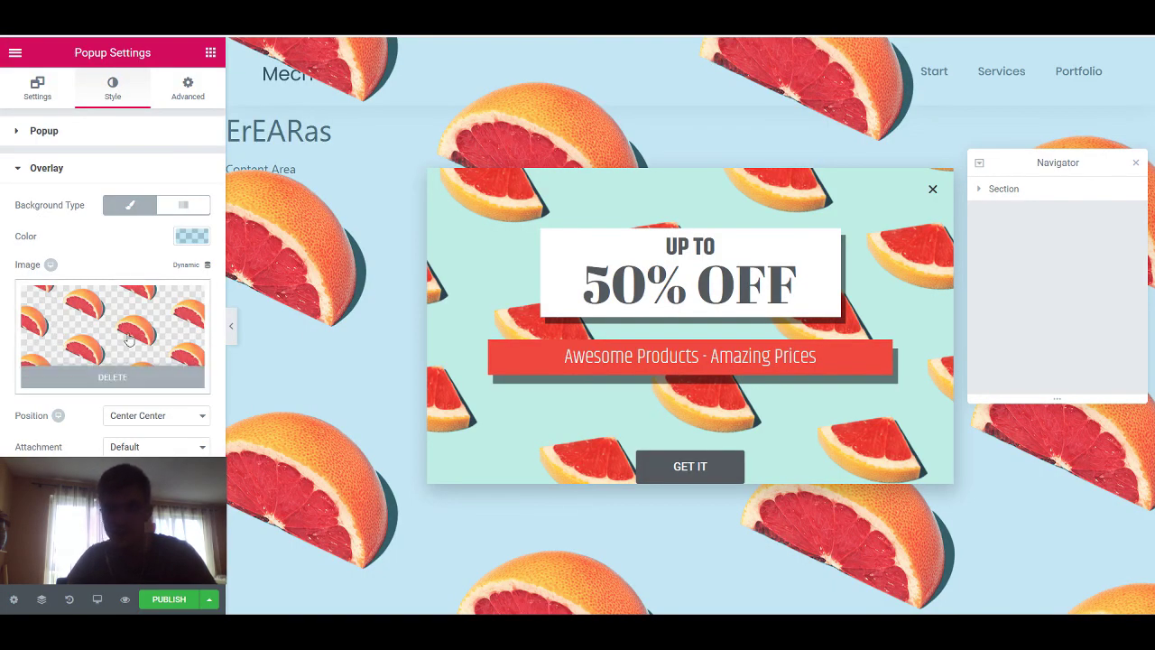